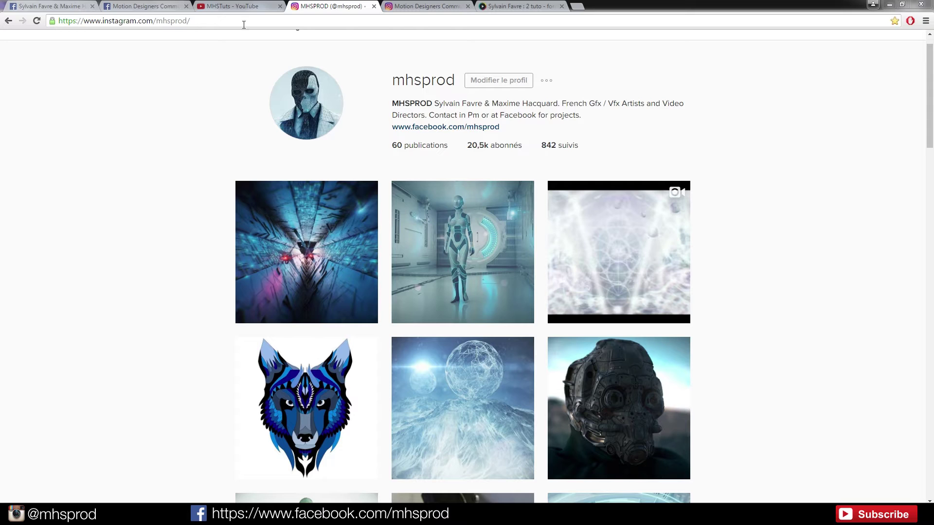
Open the MHSTuts YouTube channel's video list, load more entries and look through the uploaded tutorials.
left_click(237, 7)
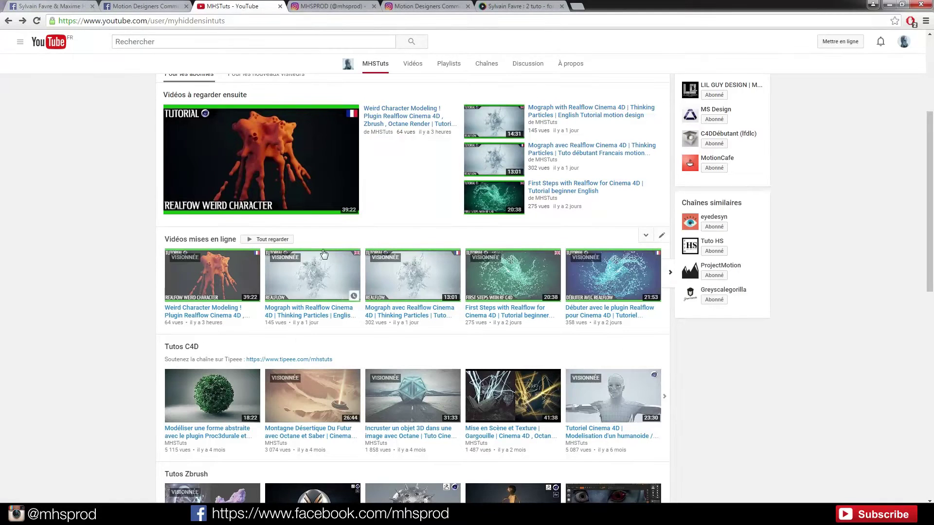
scroll(324, 253, "up", 2)
left_click(212, 127)
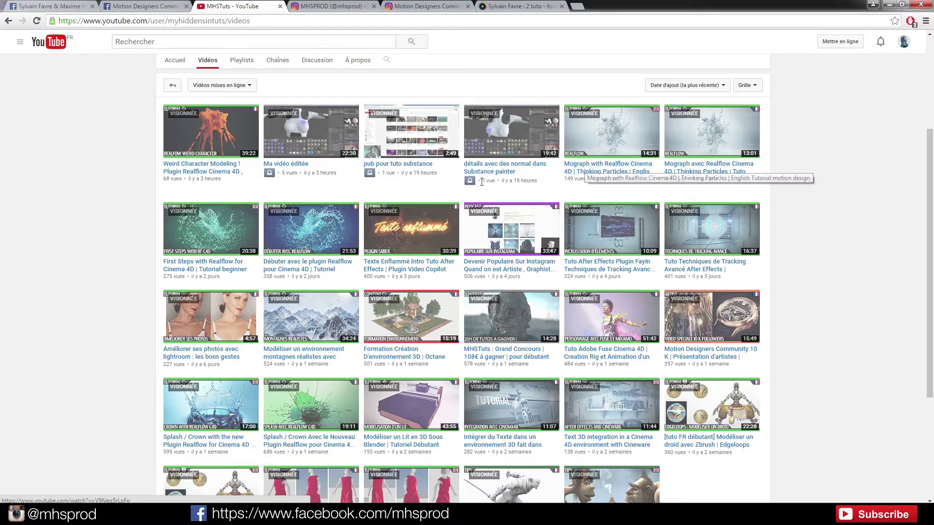
scroll(81, 273, "down", 2)
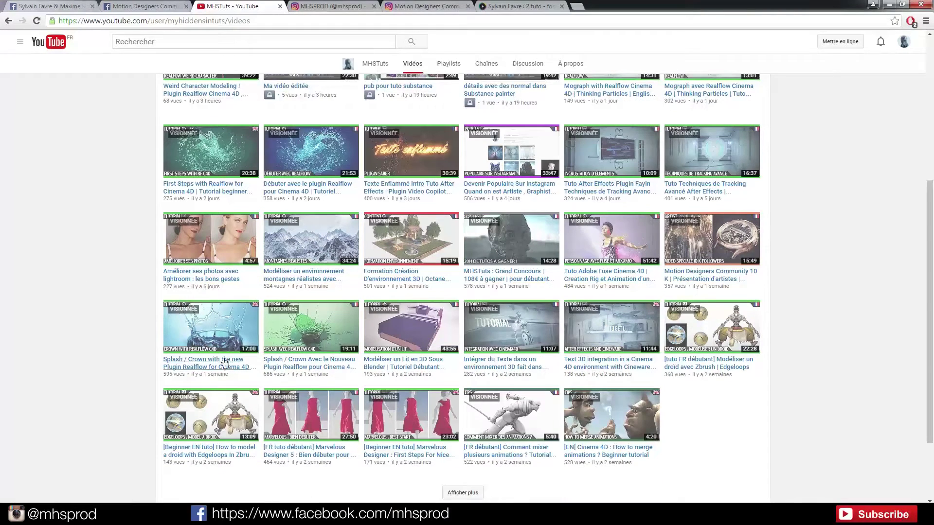
scroll(434, 424, "down", 2)
left_click(456, 396)
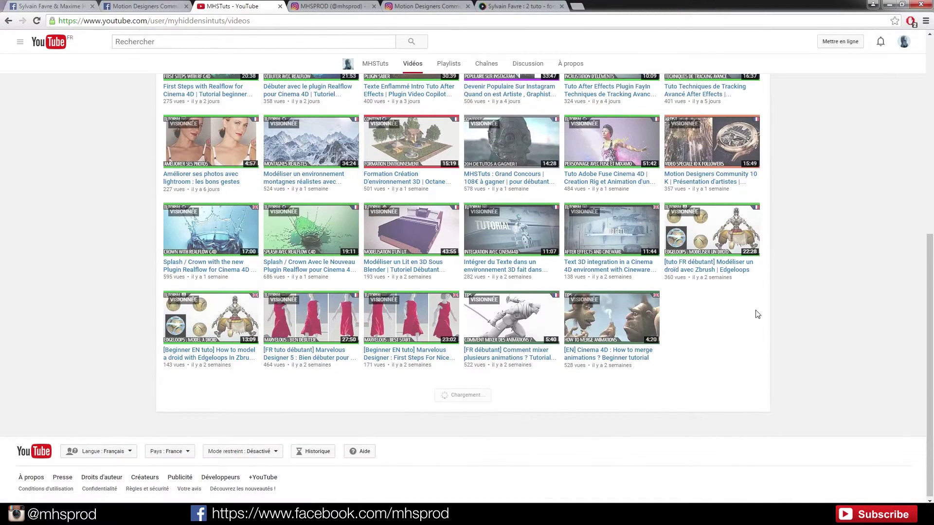
scroll(813, 271, "up", 5)
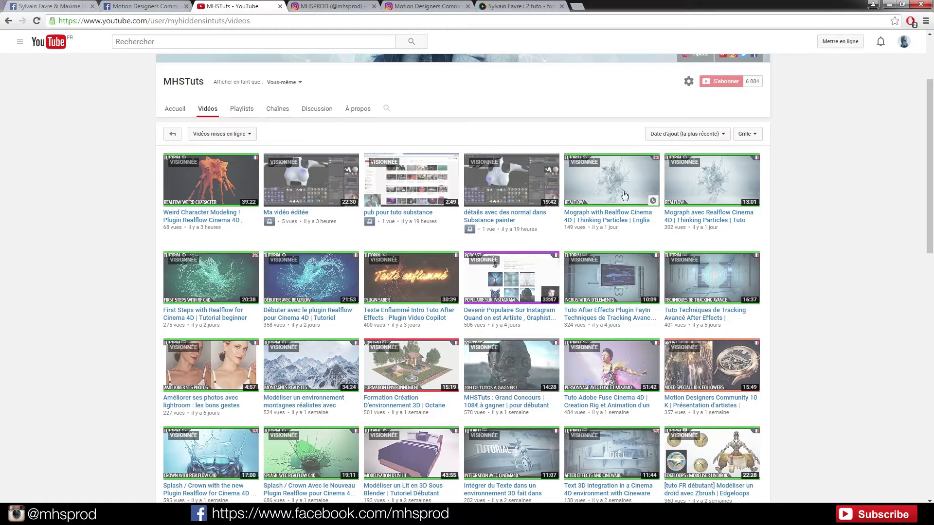
scroll(794, 242, "down", 1)
scroll(793, 234, "down", 3)
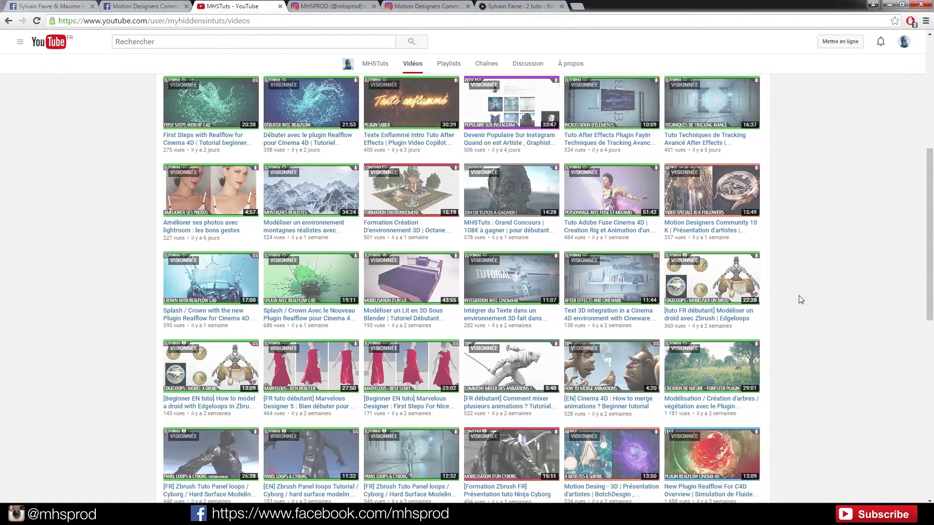
scroll(830, 315, "down", 1)
scroll(829, 315, "down", 3)
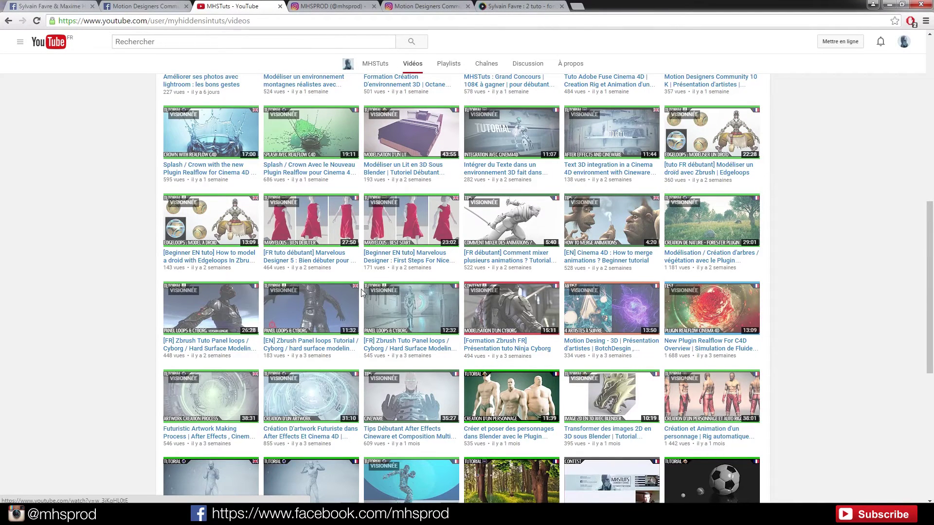
scroll(747, 323, "up", 4)
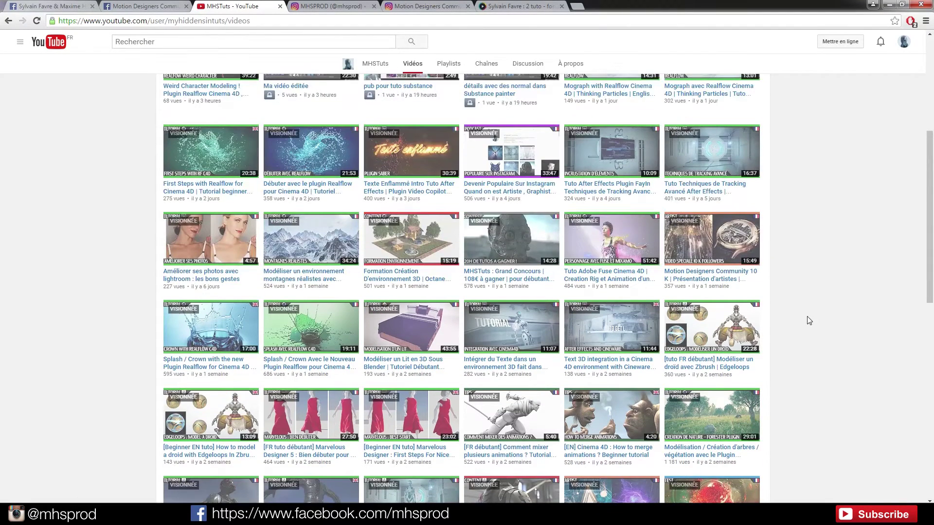
scroll(809, 321, "up", 5)
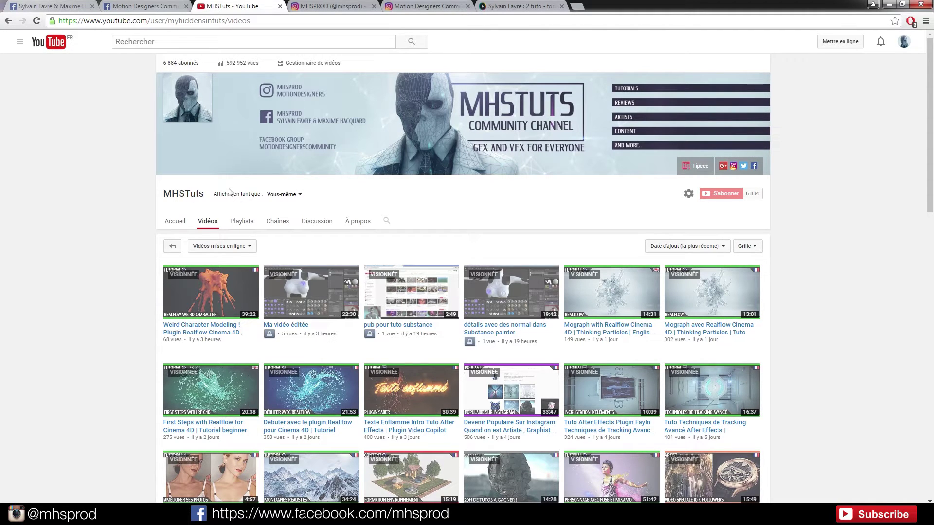
scroll(90, 219, "down", 2)
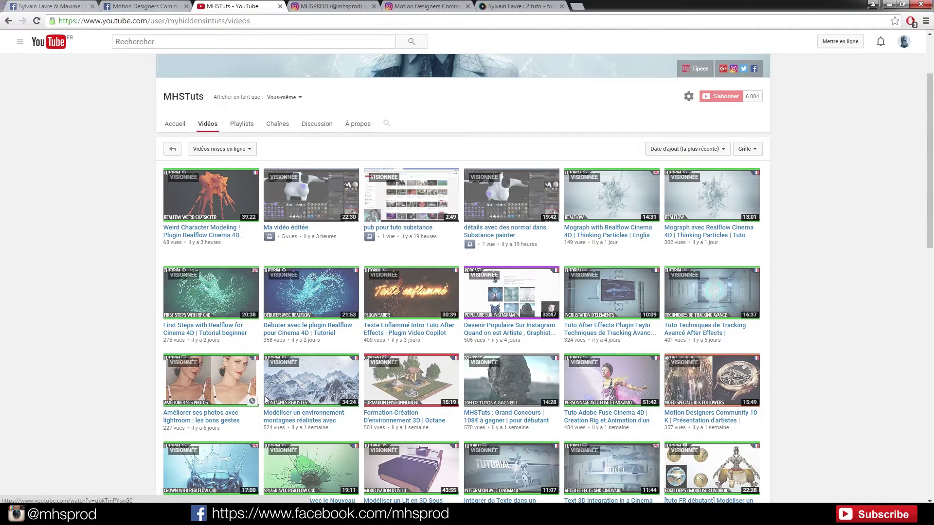
Switch to Cinema 4D and examine the example sphere with its mesher and particles, plus the available X-Particles objects.
mouse_move(284, 513)
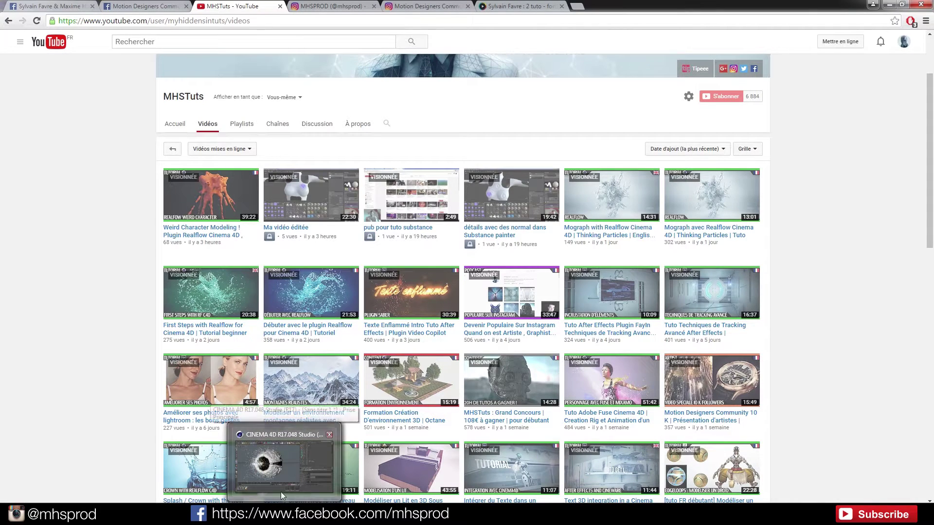
left_click(280, 476)
left_click_drag(253, 163, 211, 245, "alt")
middle_click_drag(211, 245, 288, 249, "alt")
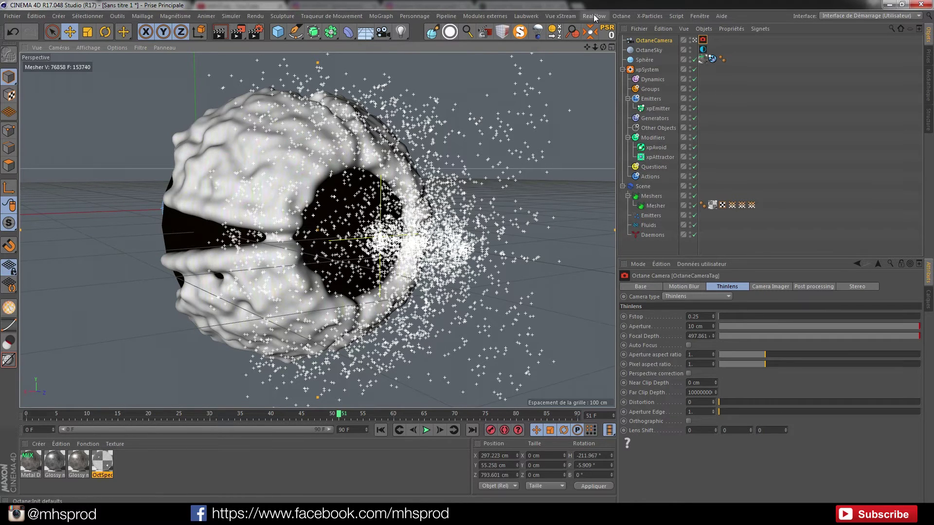
left_click(655, 16)
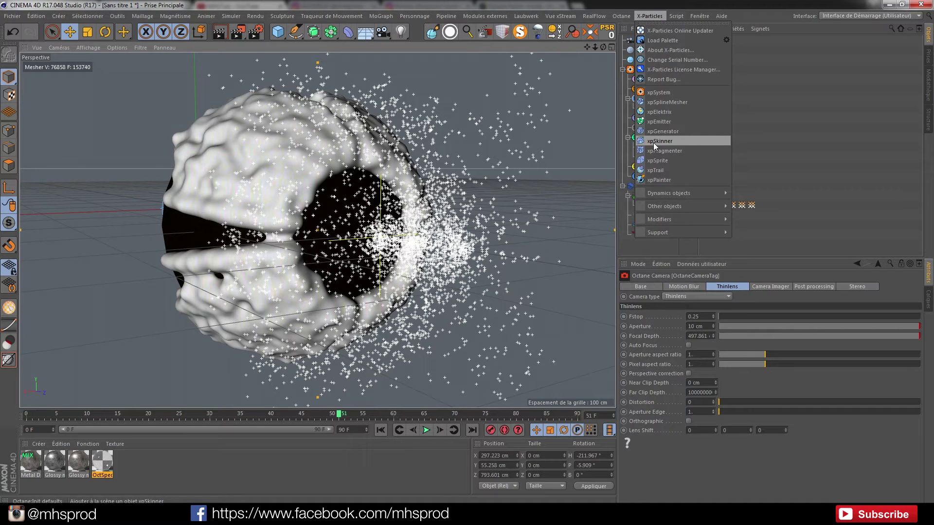
left_click(621, 249)
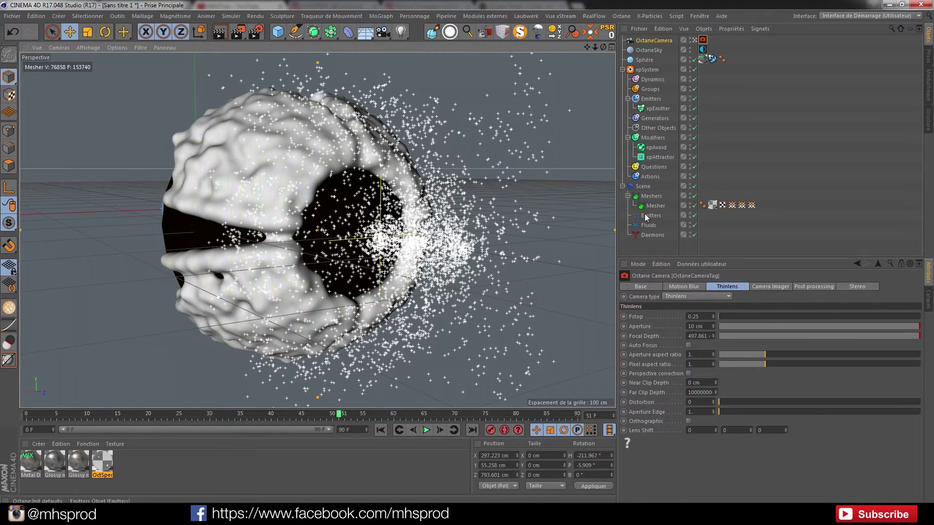
scroll(318, 210, "down", 3)
left_click_drag(262, 214, 319, 221, "alt")
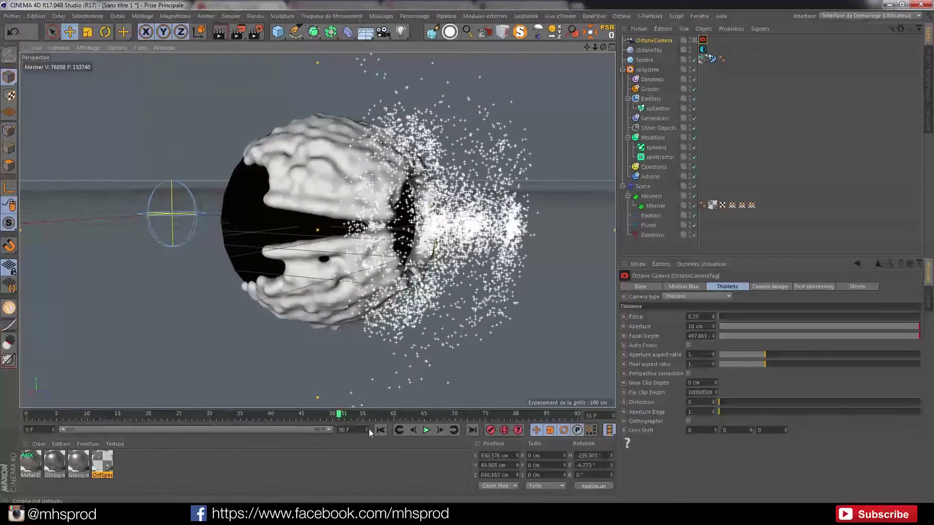
Replay the particle simulation from the first frame, pause it partway and inspect the mesh around the sphere.
left_click(380, 430)
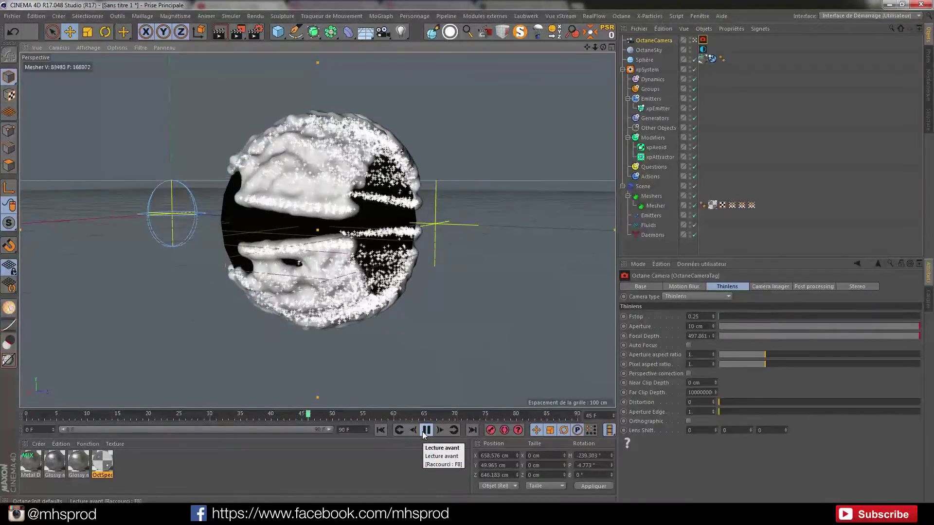
left_click(426, 430)
left_click_drag(311, 128, 287, 206, "alt")
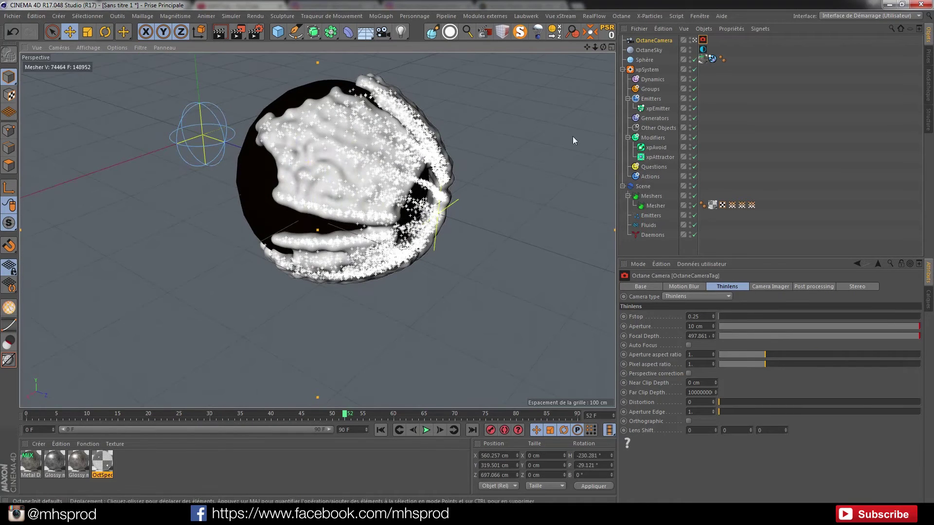
Delete all objects and materials from the example scene and return the timeline to frame 0.
left_click_drag(660, 249, 633, 34)
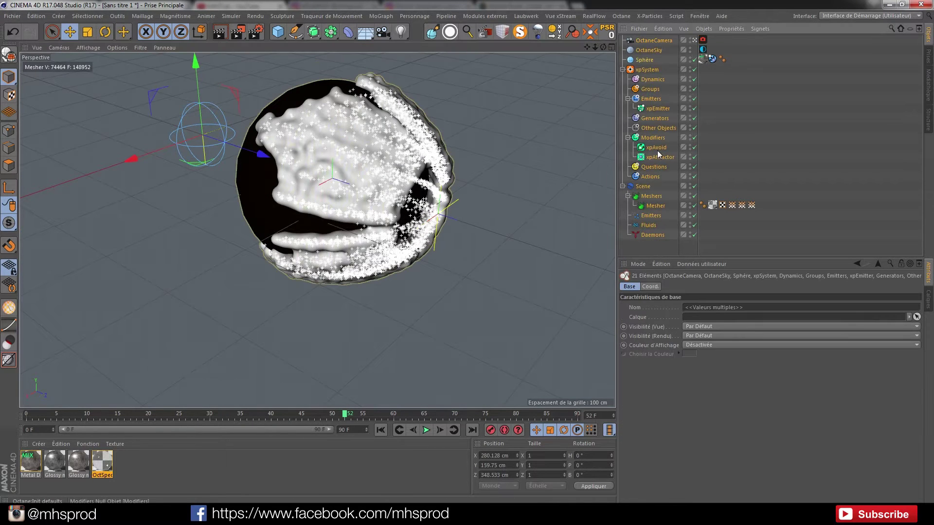
key("Delete")
left_click_drag(141, 472, 10, 463)
key("Delete")
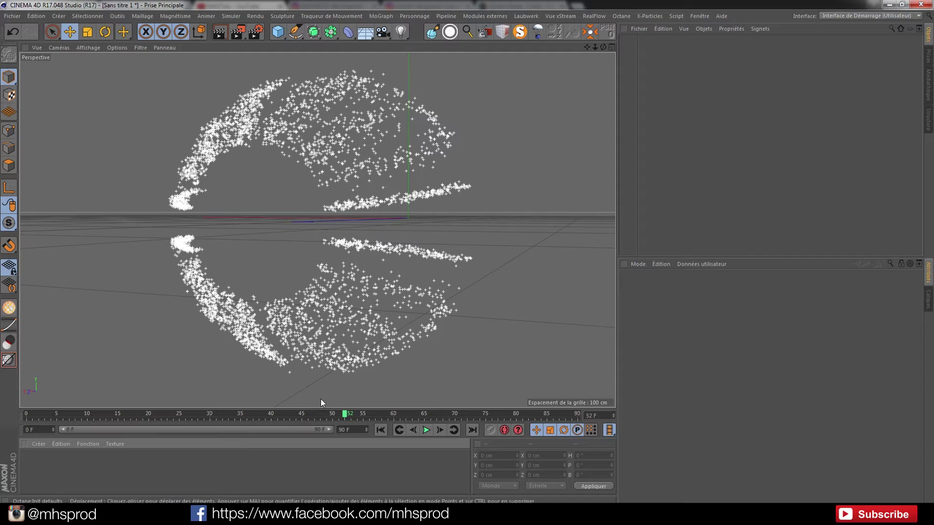
left_click(380, 430)
left_click_drag(257, 246, 311, 302, "alt")
middle_click_drag(327, 107, 321, 212, "alt")
mouse_move(322, 213)
left_mouse_down("alt")
mouse_move(308, 206)
mouse_move(322, 202)
mouse_move(298, 202)
mouse_move(330, 225)
left_mouse_up("alt")
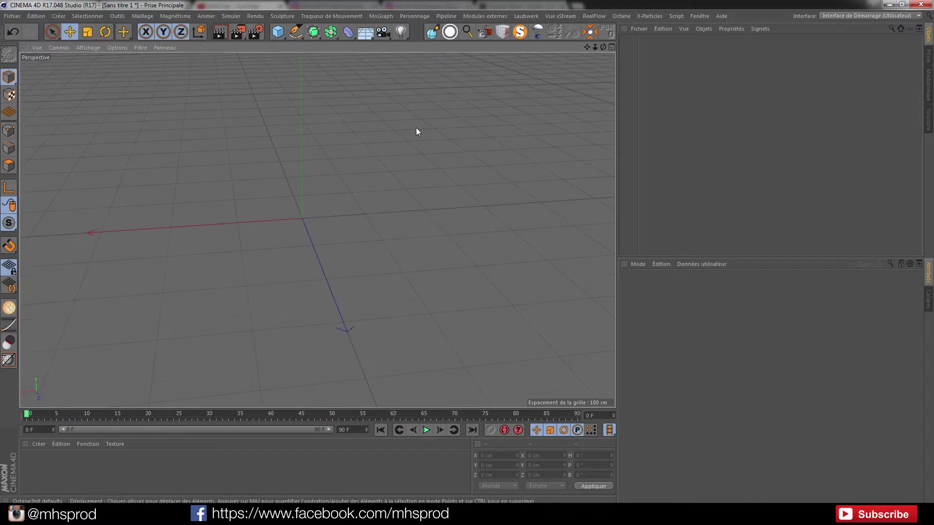
Add a RealFlow Scene object and turn off its Display Icon option.
left_click(594, 16)
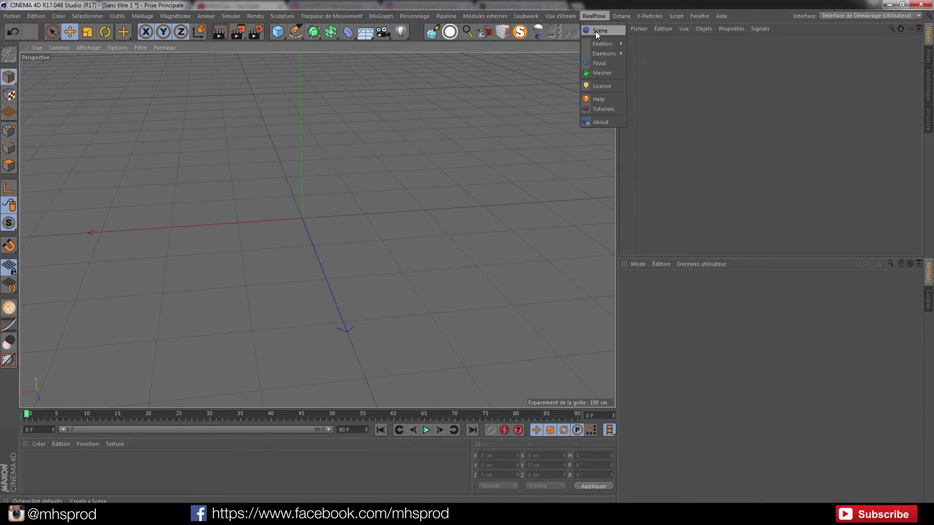
left_click(595, 31)
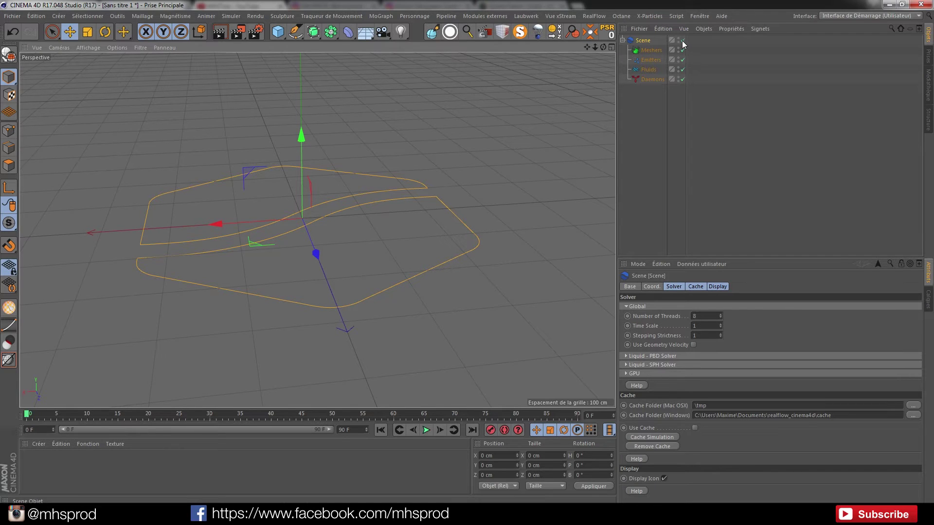
left_click(722, 286)
left_click(665, 307)
Set the RealFlow Scene's Windows cache folder to Cache Realflow on the Travail (G:) drive.
left_click(695, 287)
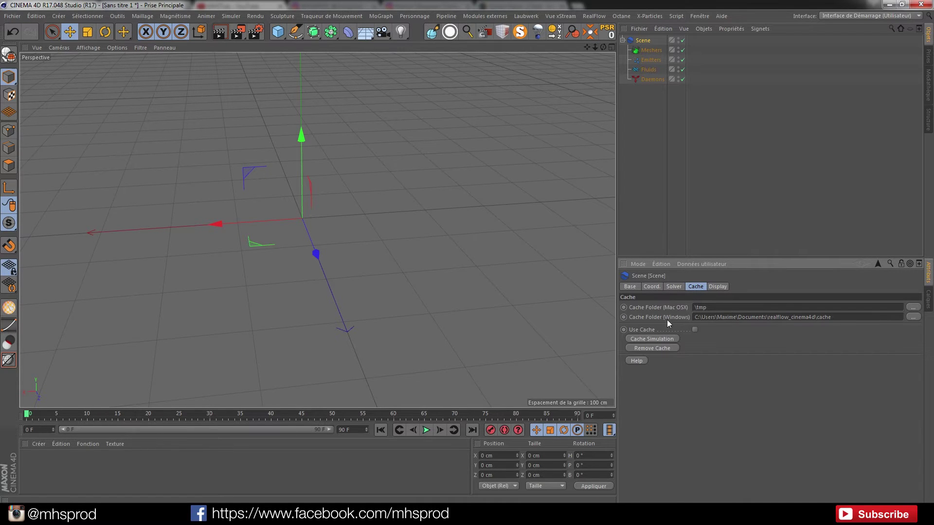
left_click(913, 317)
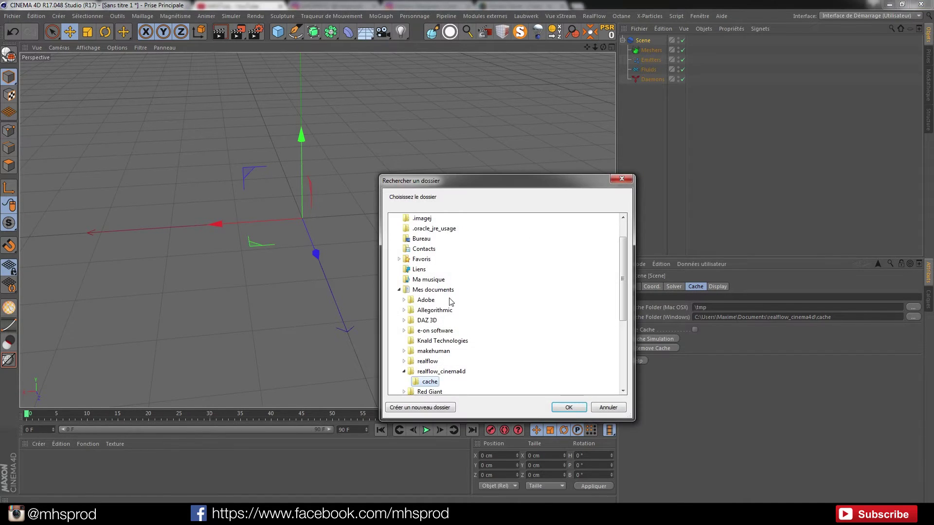
left_click(394, 239)
left_click(394, 248)
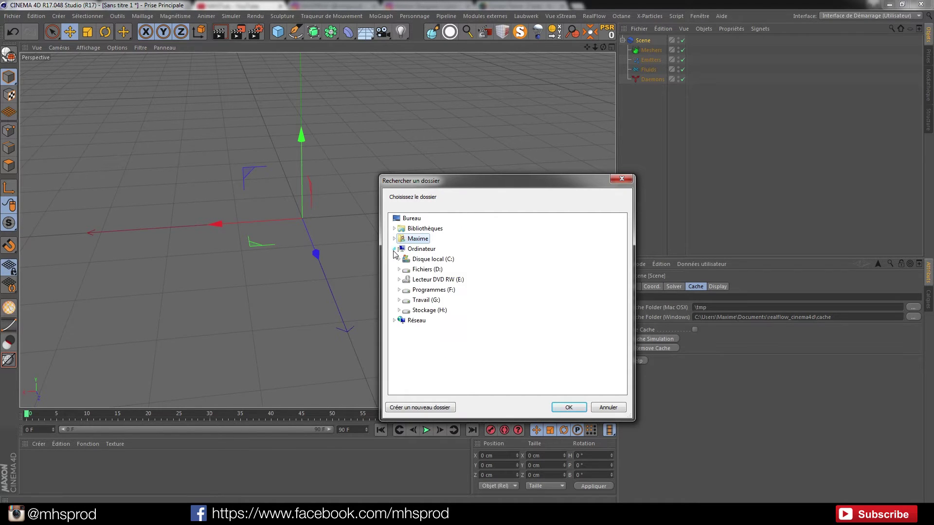
left_click(399, 300)
left_click(437, 320)
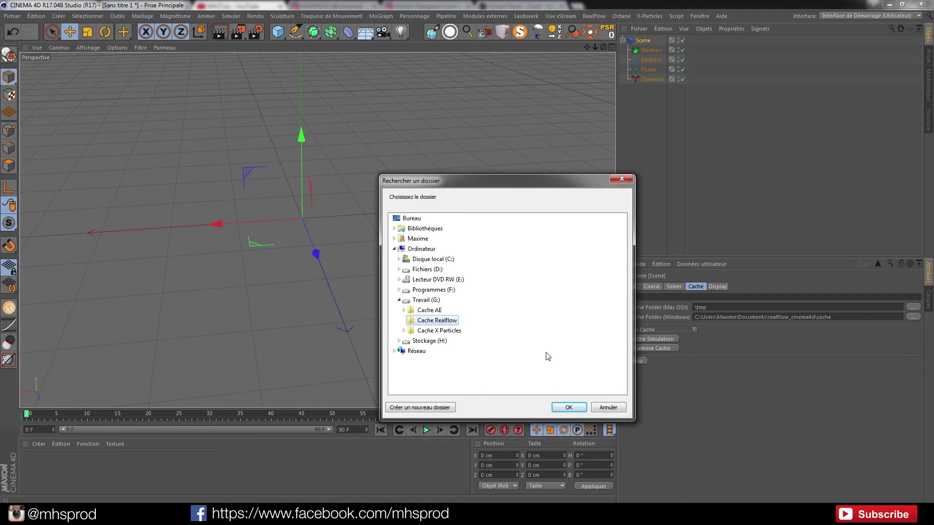
left_click(567, 407)
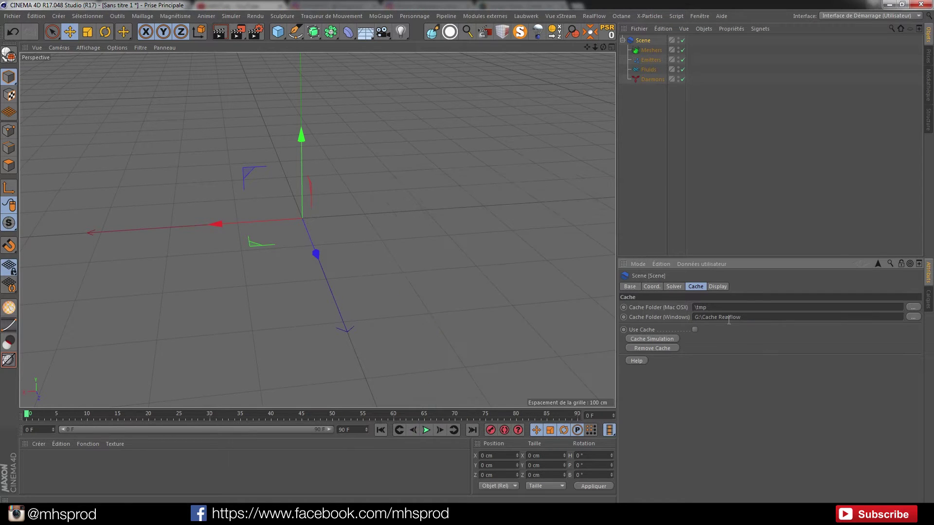
Remove the RealFlow Scene's existing simulation cache.
left_click(665, 349)
left_click(500, 292)
left_click(649, 350)
left_click(498, 292)
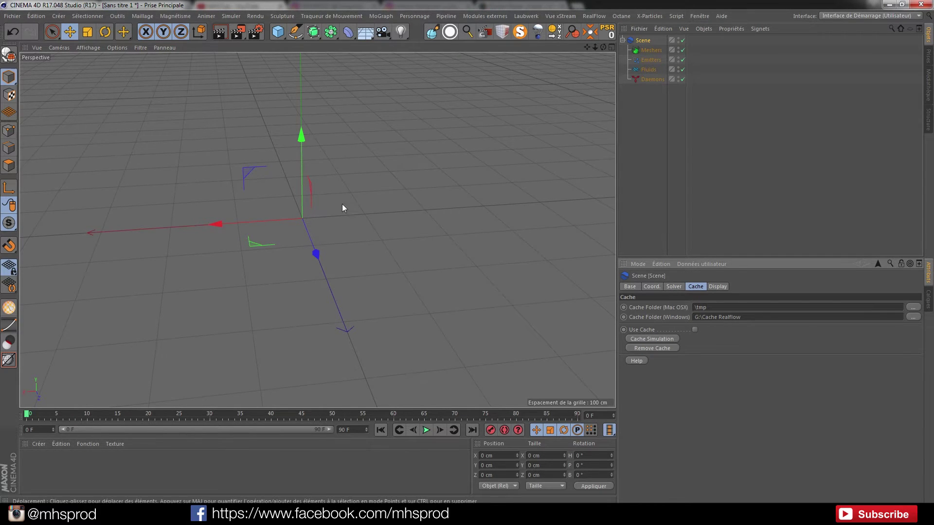
Add a RealFlow Mesher to the scene and show its Mesh settings.
left_click_drag(300, 212, 303, 211, "alt")
middle_click_drag(266, 222, 336, 238, "alt")
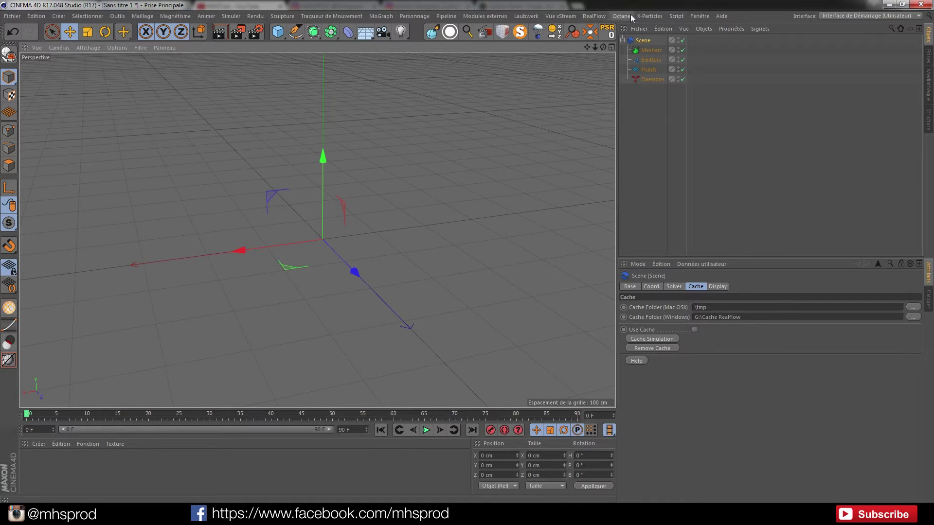
left_click(598, 17)
left_click(611, 72)
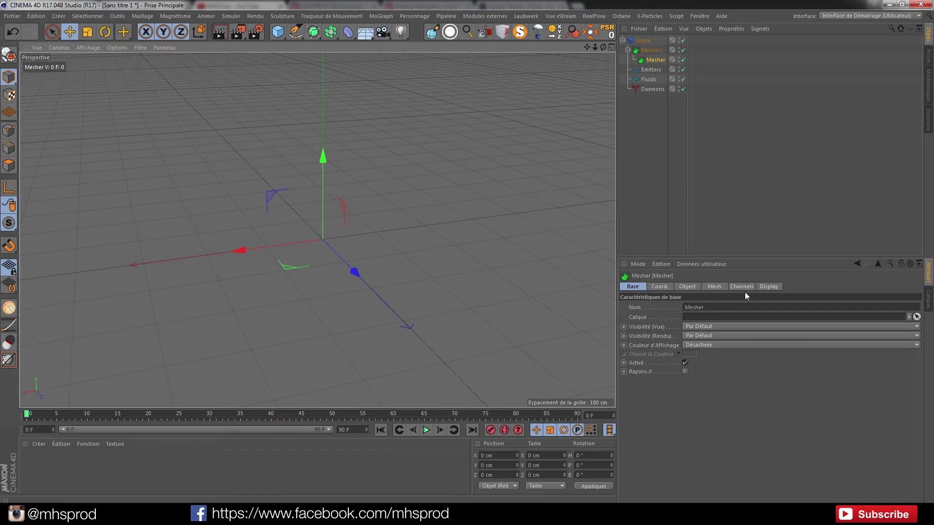
left_click(714, 287)
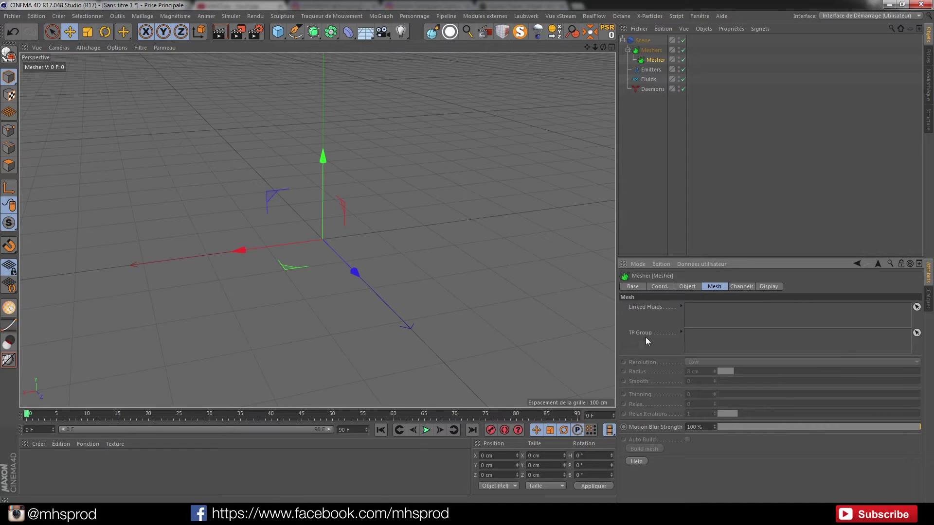
Collapse the RealFlow Scene hierarchy and add an X-Particles xpSystem object.
left_click(622, 40)
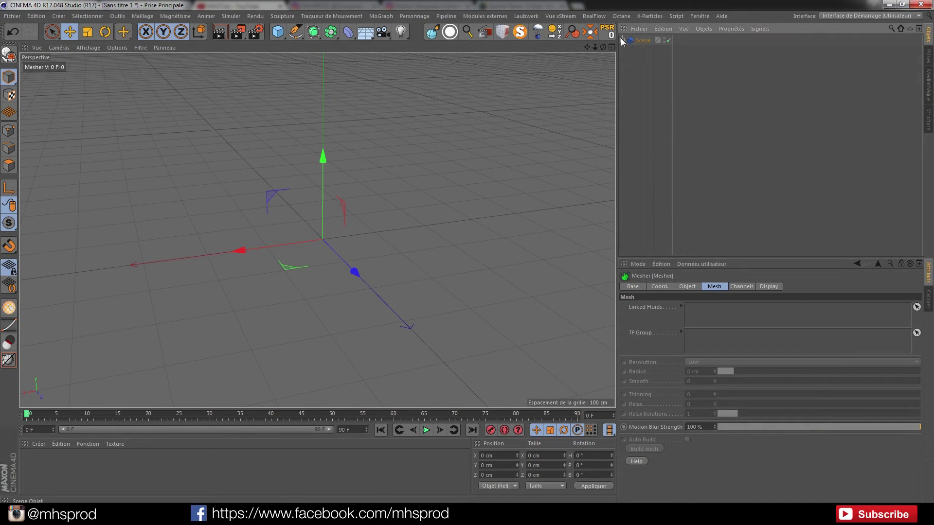
left_click(637, 103)
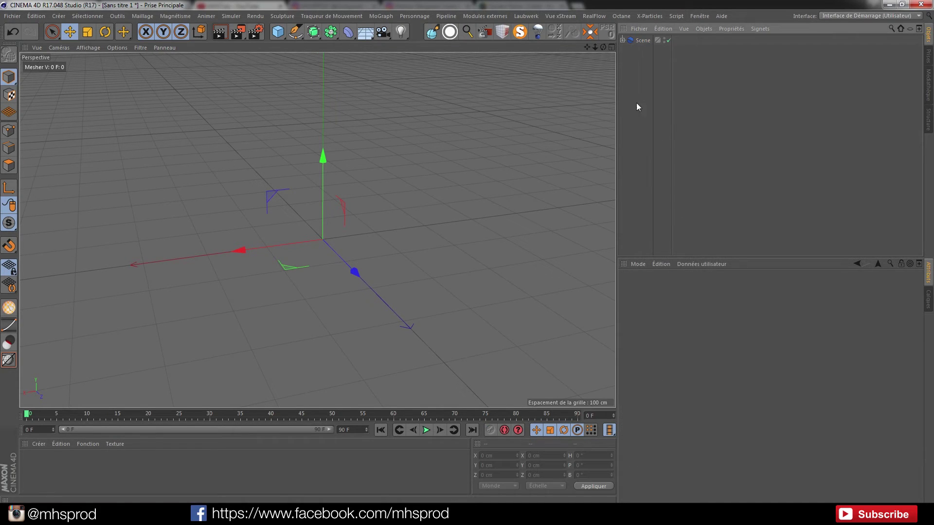
left_click(648, 17)
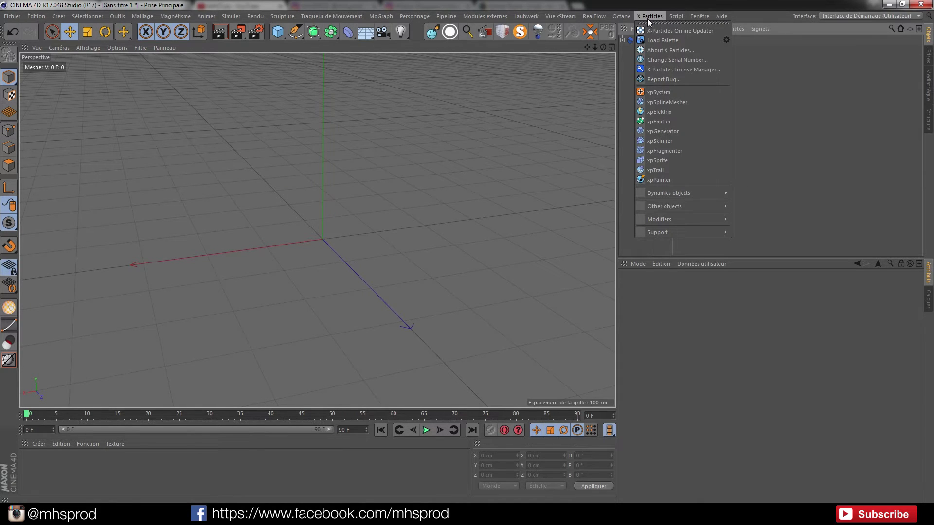
left_click(683, 92)
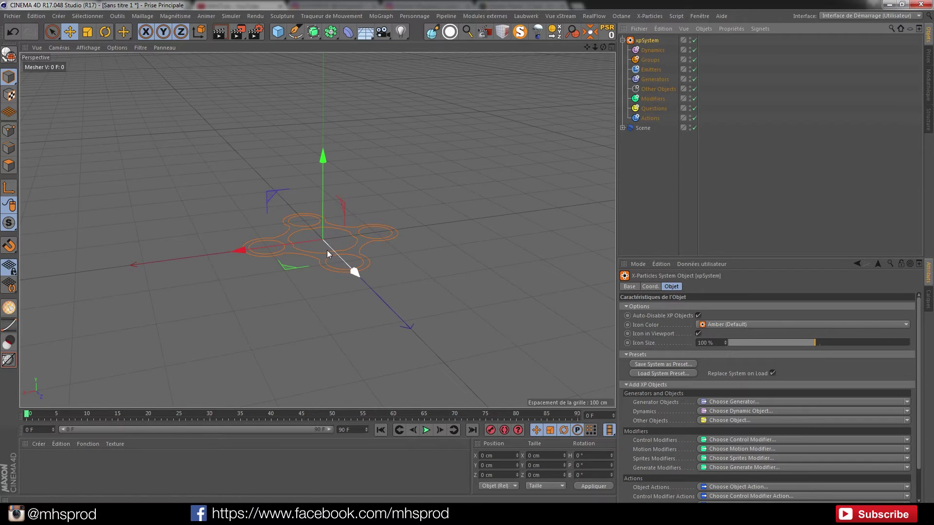
Hide the xpSystem's icon in the viewport and add an xpEmitter to the system.
mouse_move(329, 244)
left_mouse_down("alt")
mouse_move(326, 321)
mouse_move(334, 247)
left_mouse_up("alt")
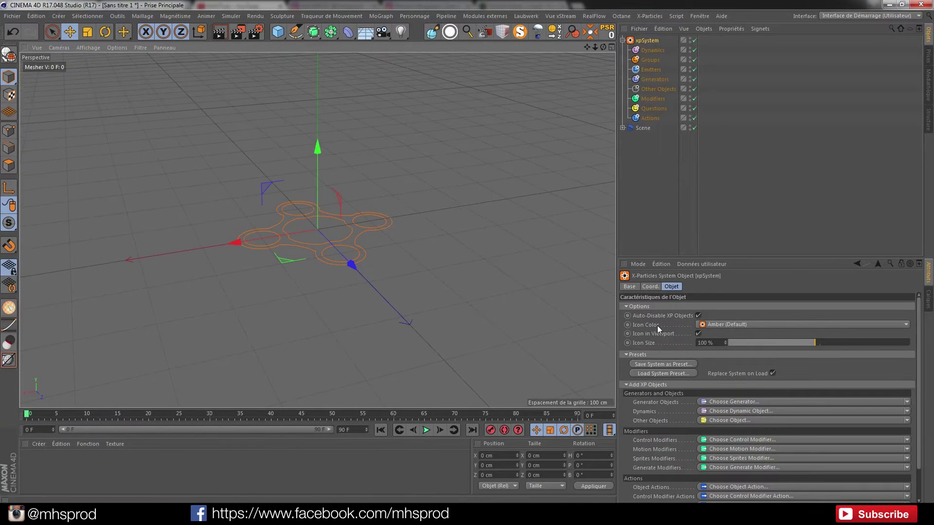
left_click(697, 333)
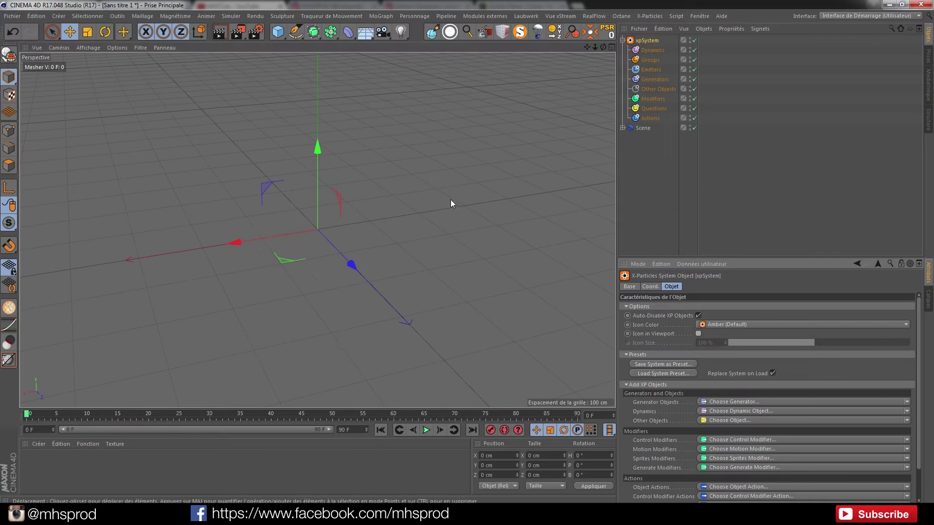
scroll(911, 334, "down", 2)
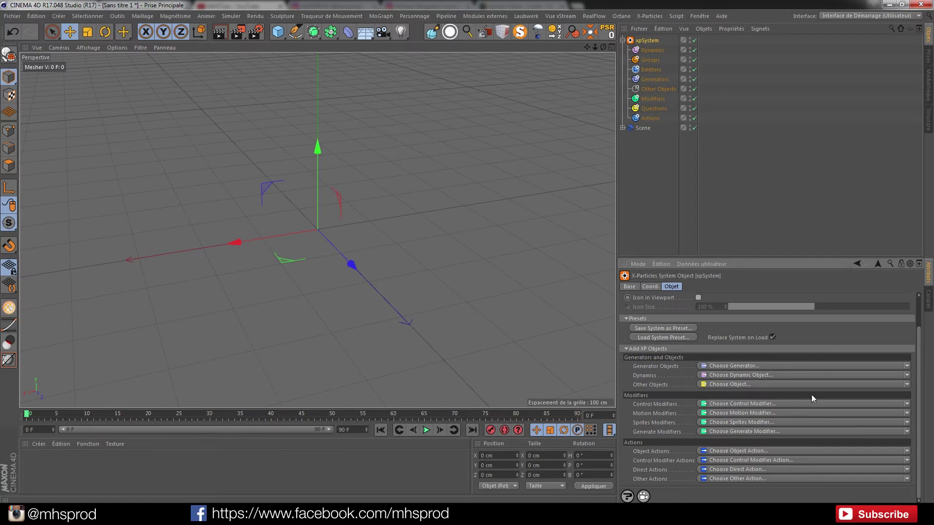
left_click(907, 368)
left_click(717, 404)
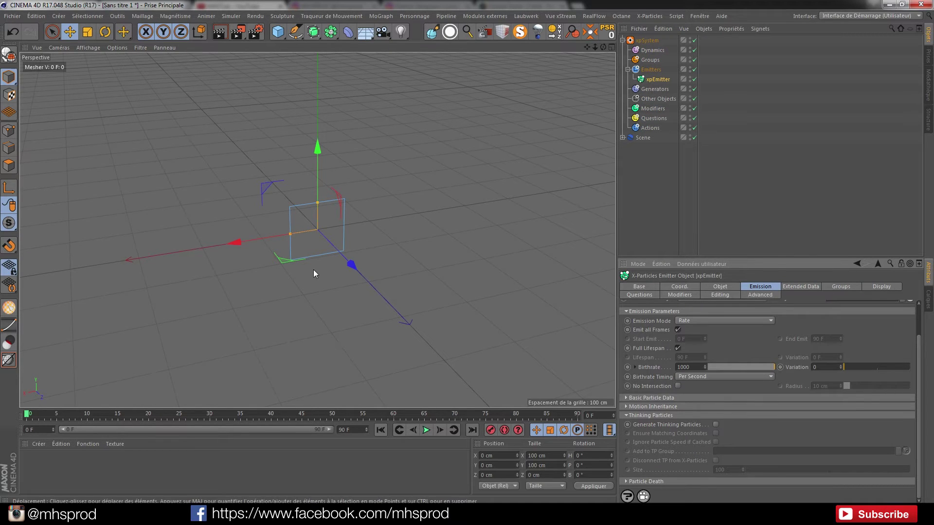
Change the xpEmitter's emitter shape to Sphere.
left_click(732, 288)
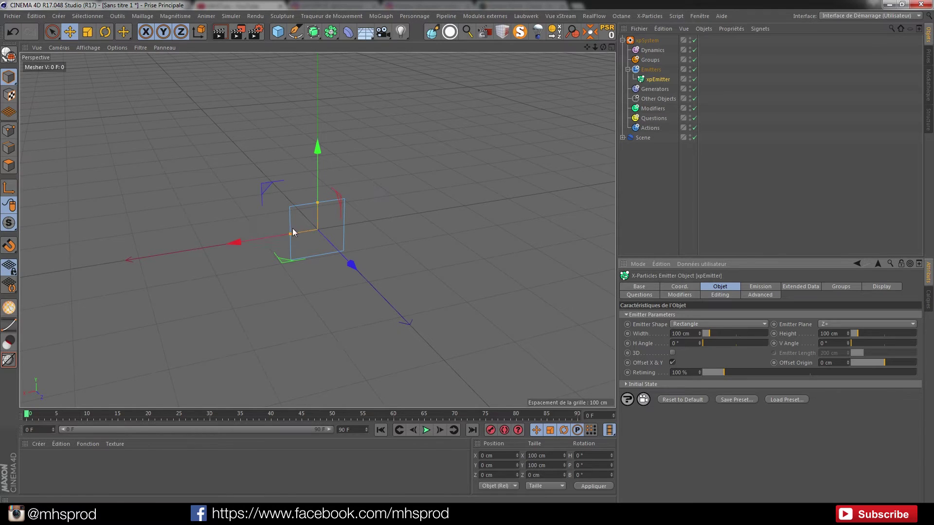
left_click_drag(312, 230, 282, 235, "alt")
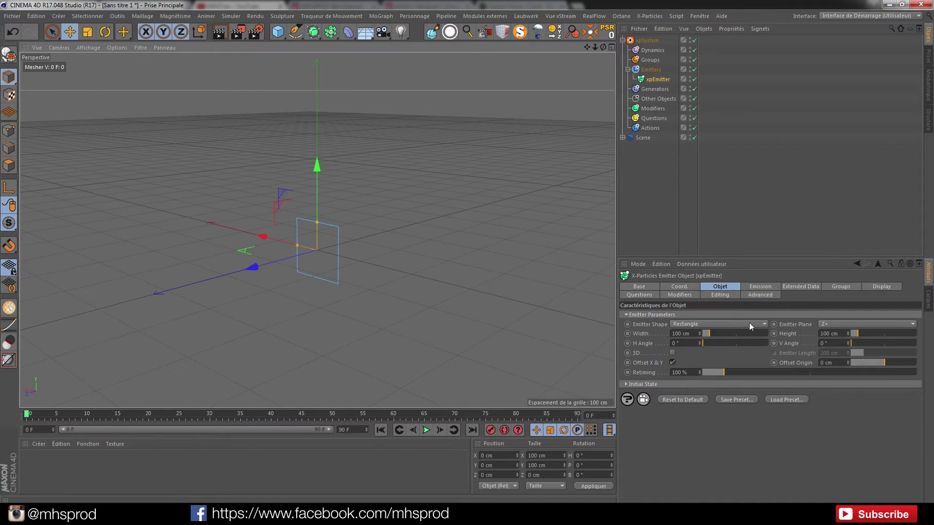
left_click(763, 323)
left_click(692, 363)
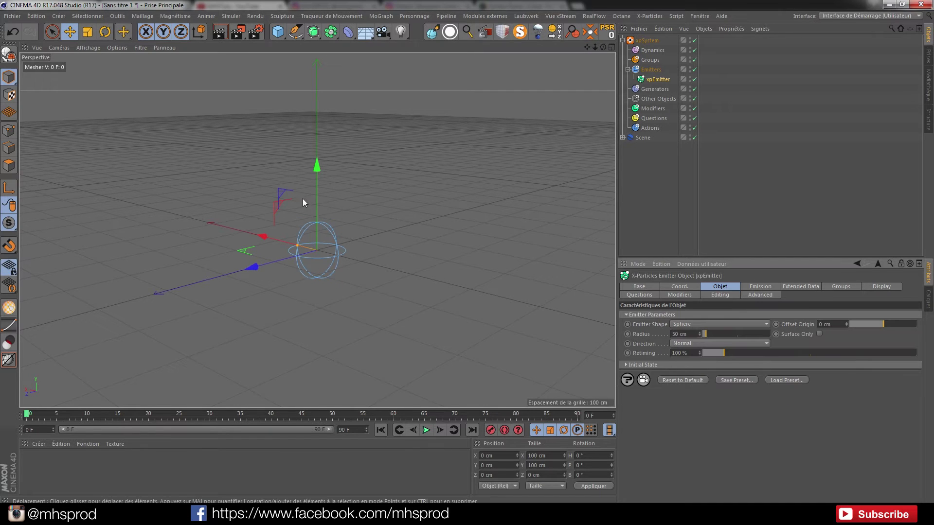
Set the xpEmitter's emission mode to Shot with a shot count of 5000.
left_click(760, 287)
left_click(748, 358)
left_click(700, 374)
double_click(698, 377)
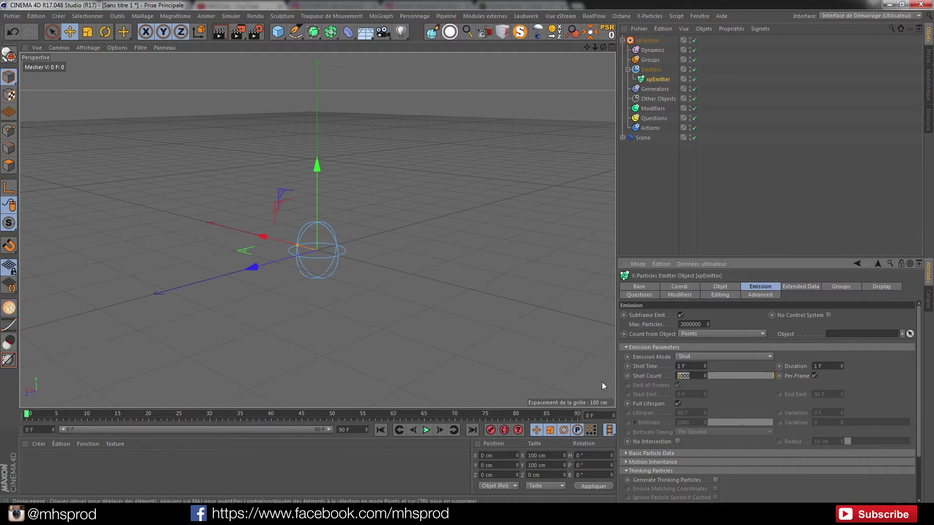
type("5000")
key("Return")
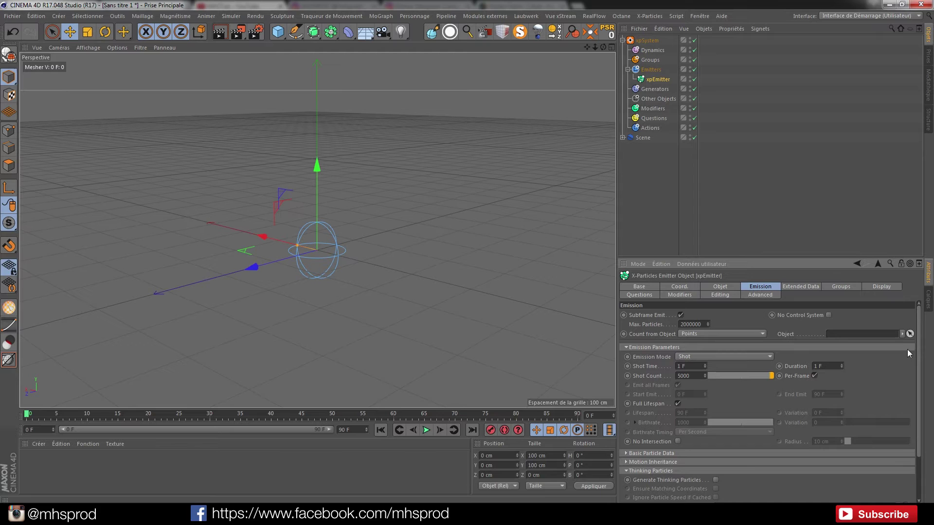
Play a short stretch of the simulation to preview the particles emitted from the sphere.
left_click_drag(918, 346, 920, 382)
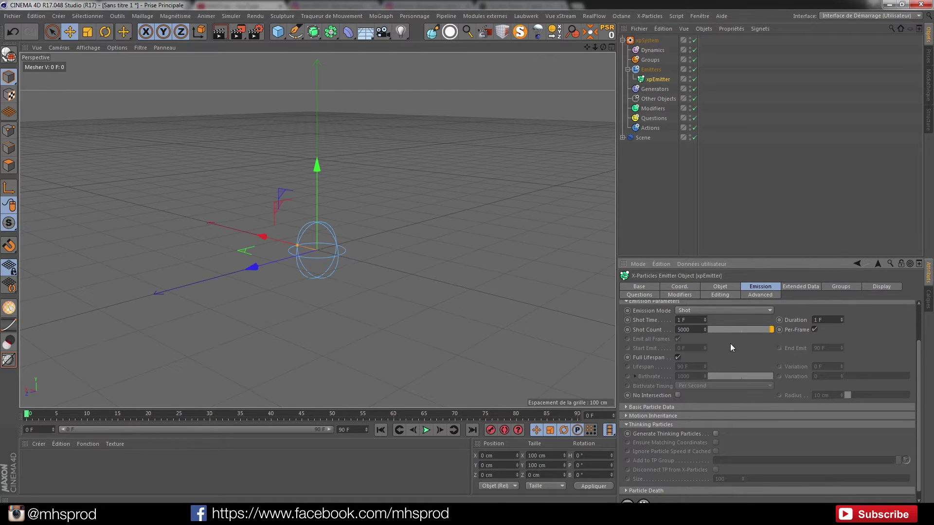
left_click_drag(918, 352, 921, 383)
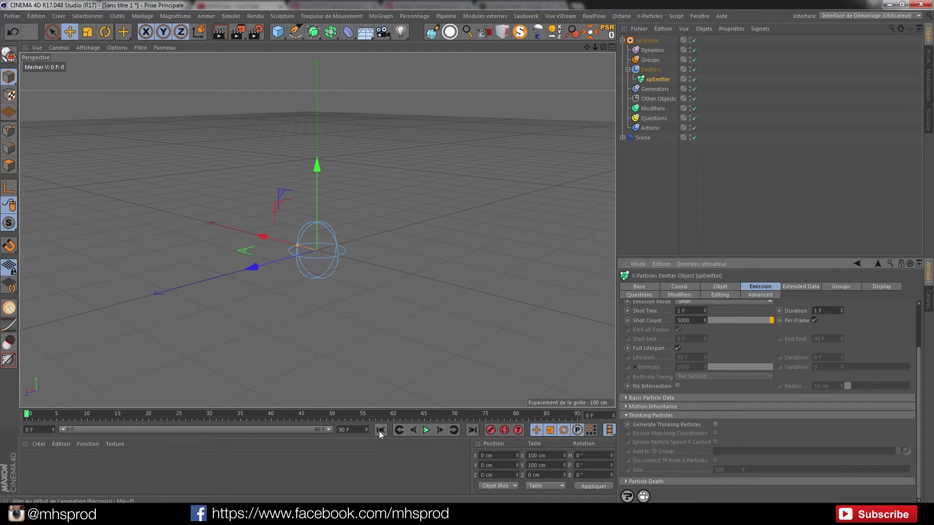
left_click(426, 430)
left_click(425, 430)
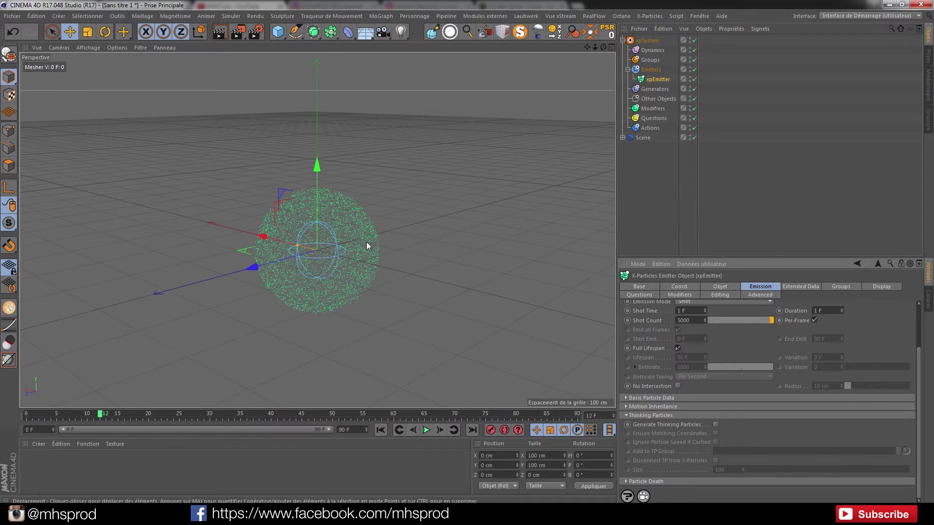
Enable Generate Thinking Particles on the xpEmitter and replay the simulation from the first frame.
left_click(627, 416)
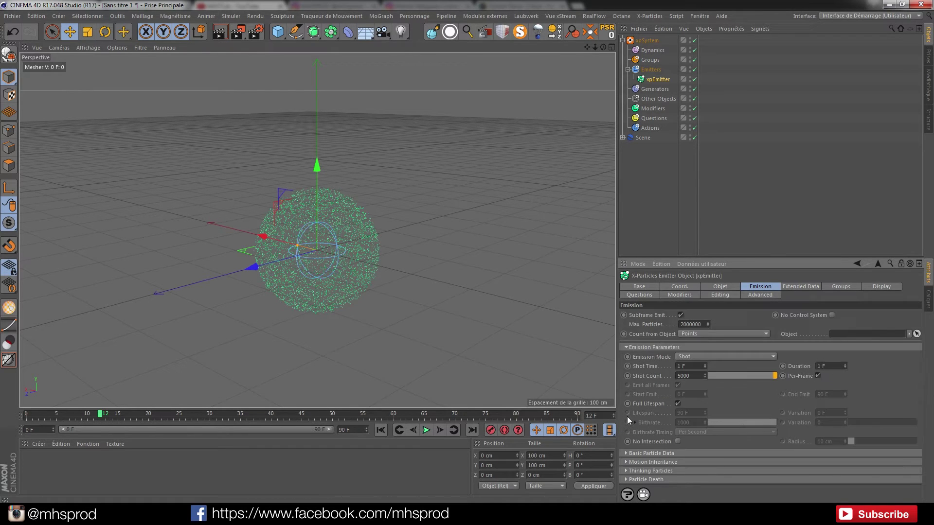
left_click(626, 471)
scroll(915, 387, "down", 2)
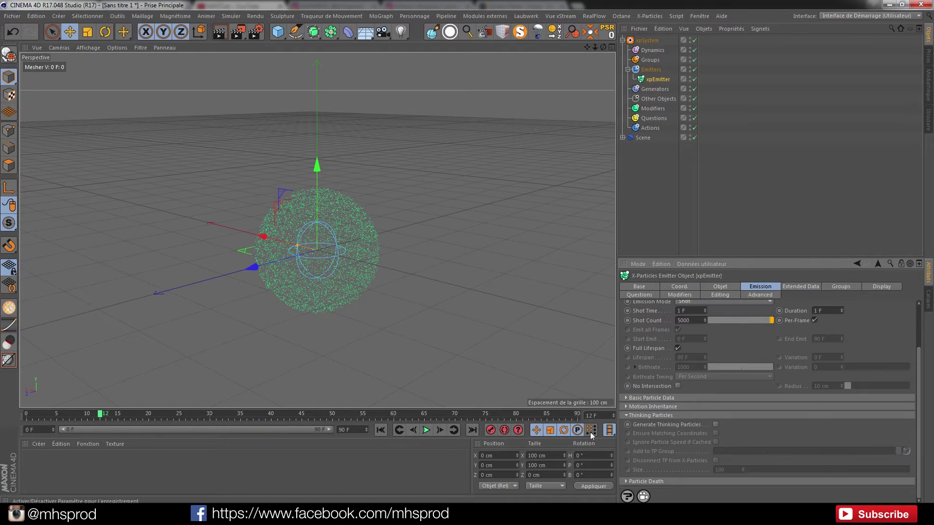
left_click(715, 425)
left_click(381, 430)
left_click(428, 430)
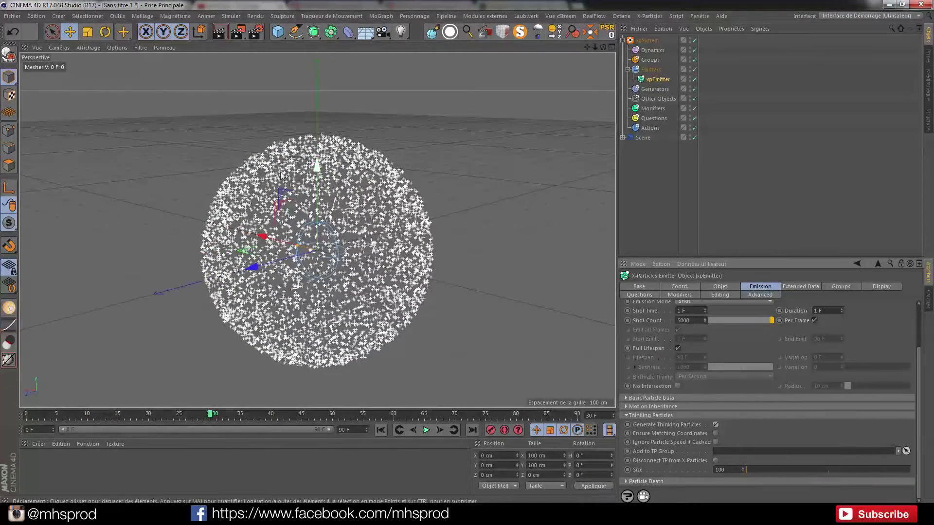
Open the Thinking Particles settings and place their window over the viewport with the Global particle group accessible.
left_click(231, 16)
mouse_move(264, 65)
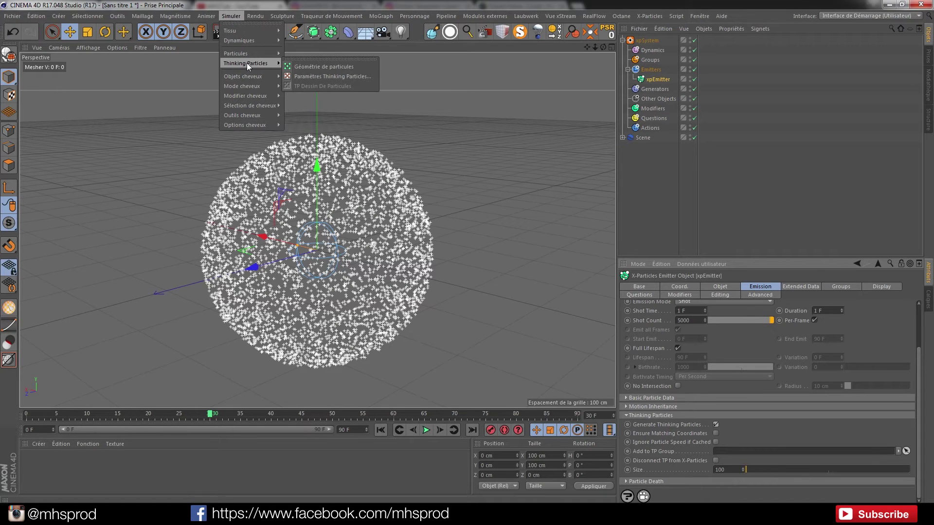
left_click(317, 78)
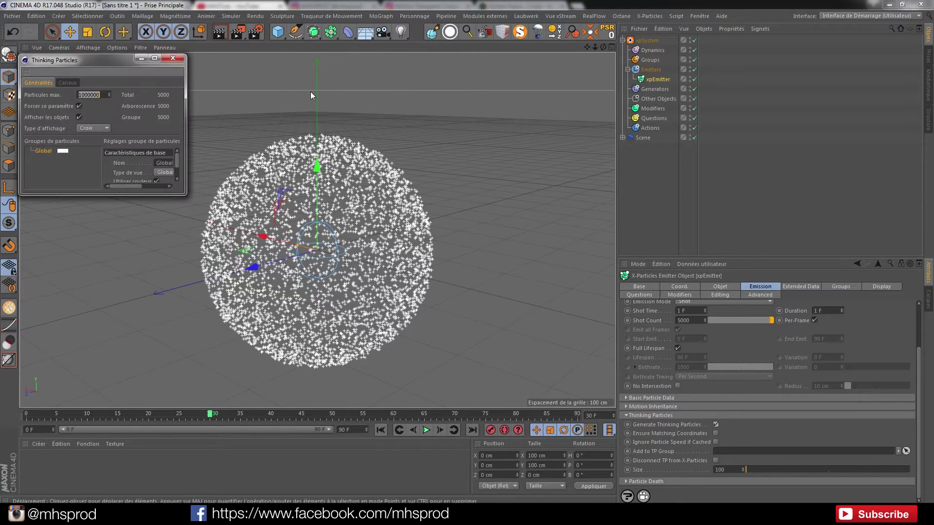
left_click_drag(83, 65, 150, 58)
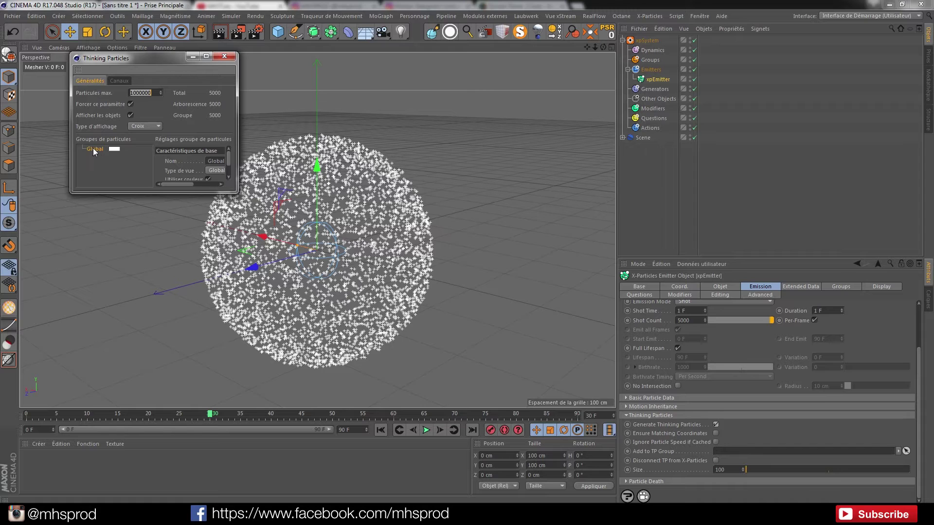
Replay the simulation from the first frame to check the Thinking Particles totals.
left_click(381, 430)
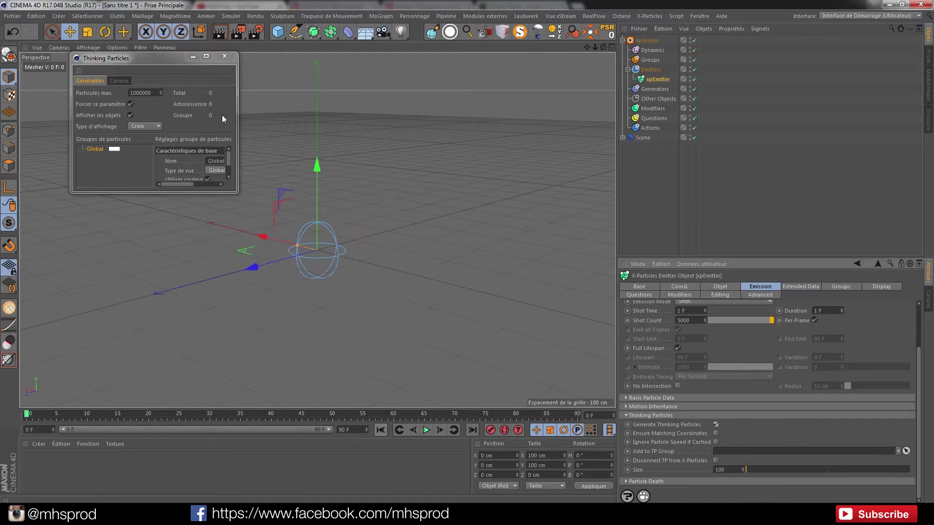
left_click(426, 430)
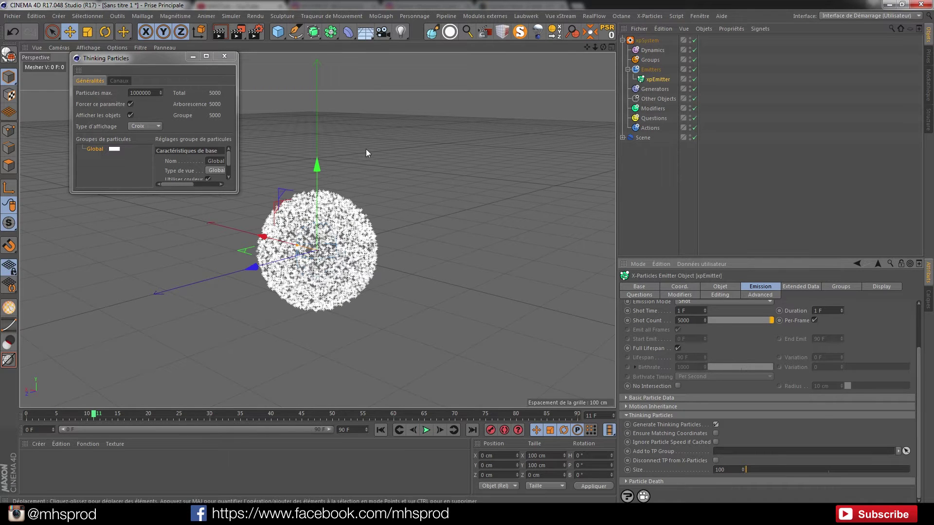
left_click(425, 430)
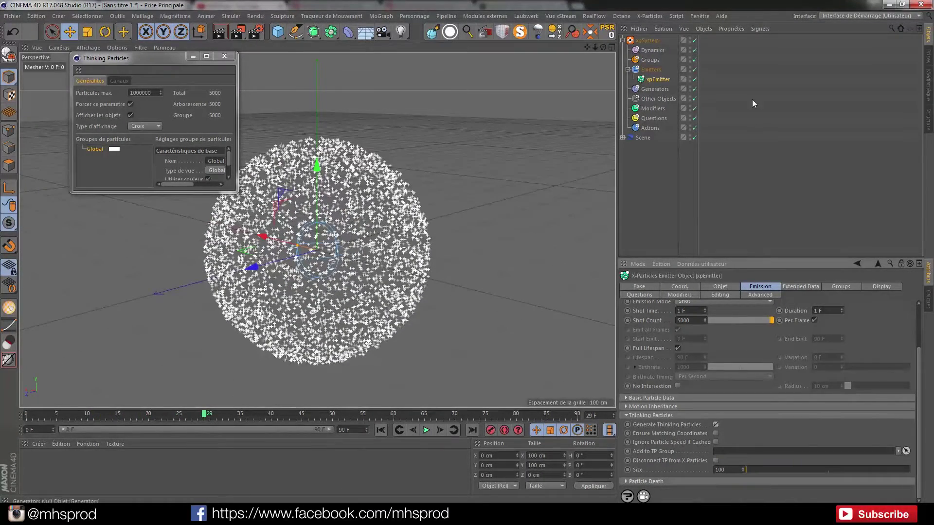
Expand the RealFlow Scene, examine the Mesher's mesh inputs and rewind the animation to frame 0.
left_click(623, 138)
left_click(656, 157)
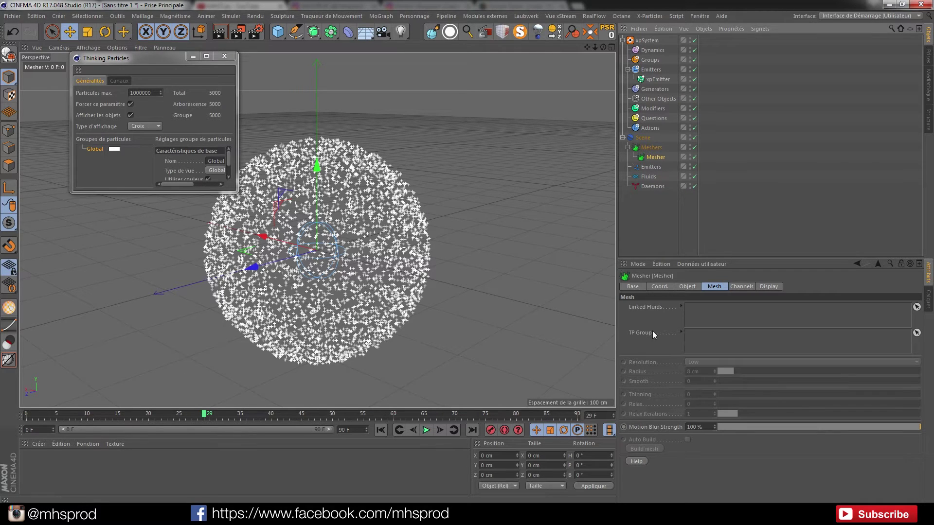
left_click(382, 431)
Add an xpSkinner object and reveal the source object list in its object properties.
left_click(642, 17)
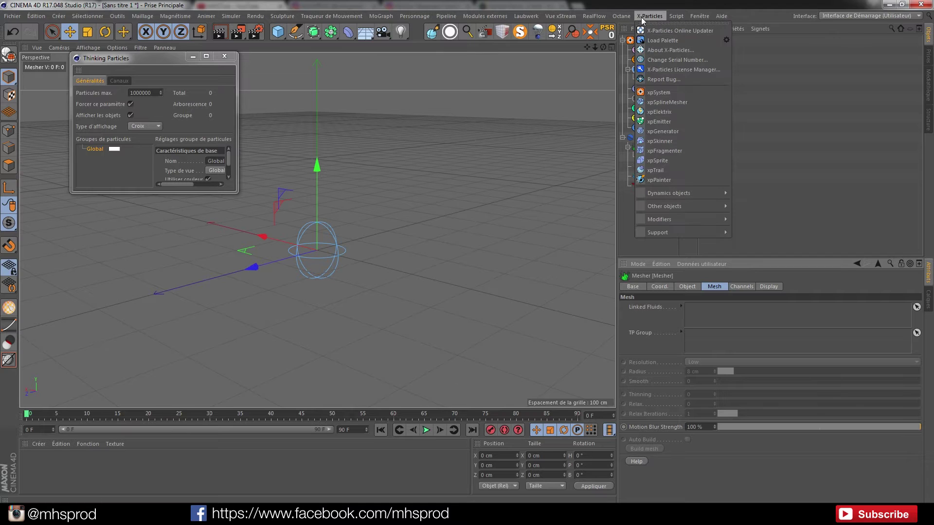
left_click(657, 141)
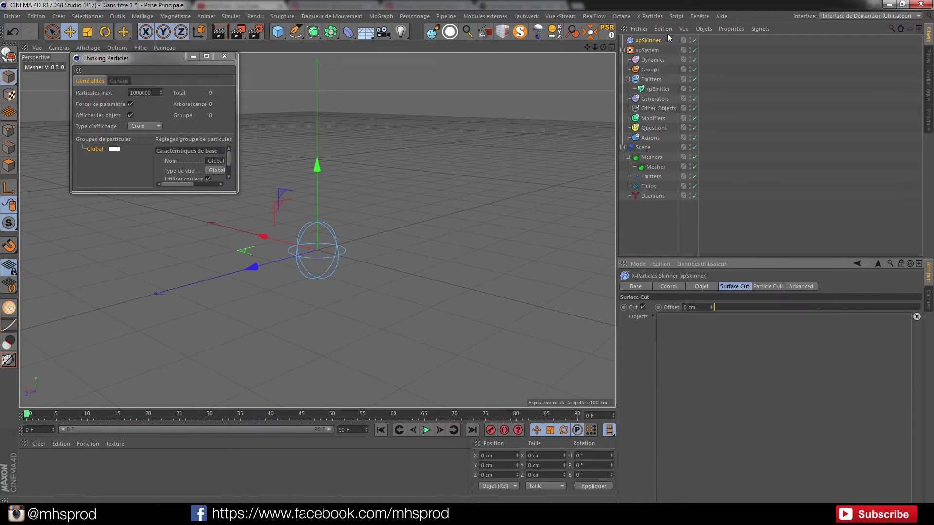
left_click(702, 285)
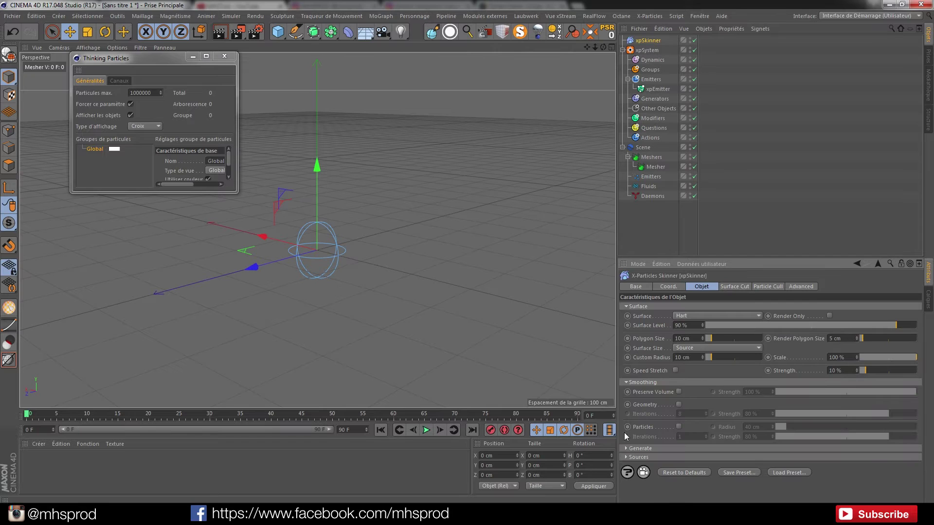
left_click(626, 458)
left_click_drag(918, 357, 929, 417)
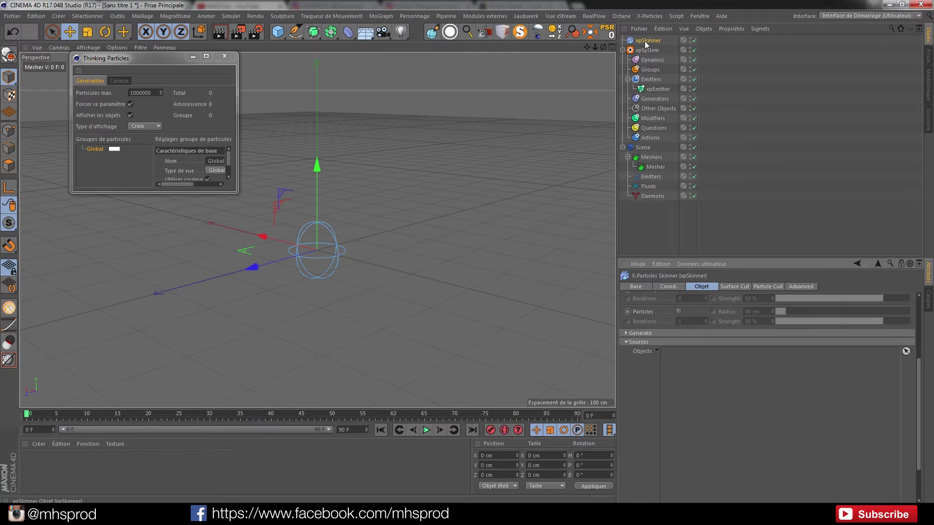
left_click_drag(645, 42, 717, 402)
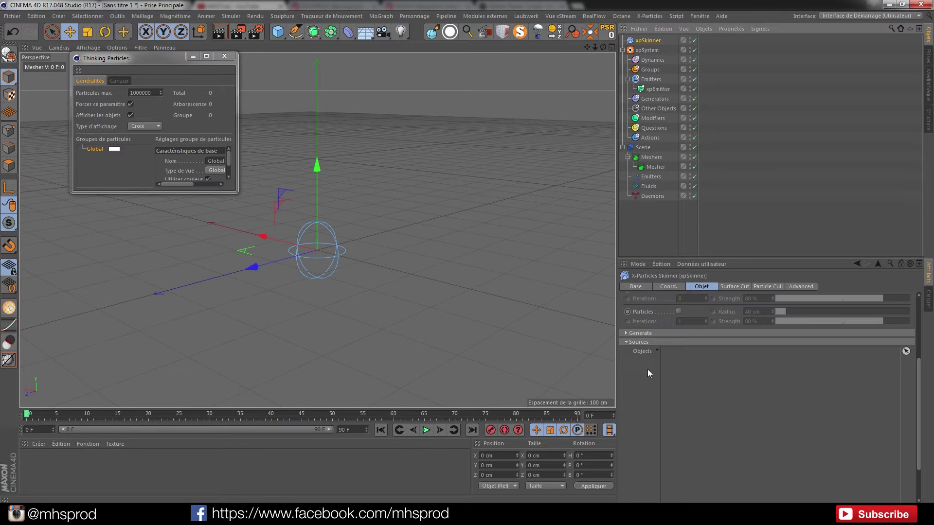
left_click(555, 18)
mouse_move(593, 17)
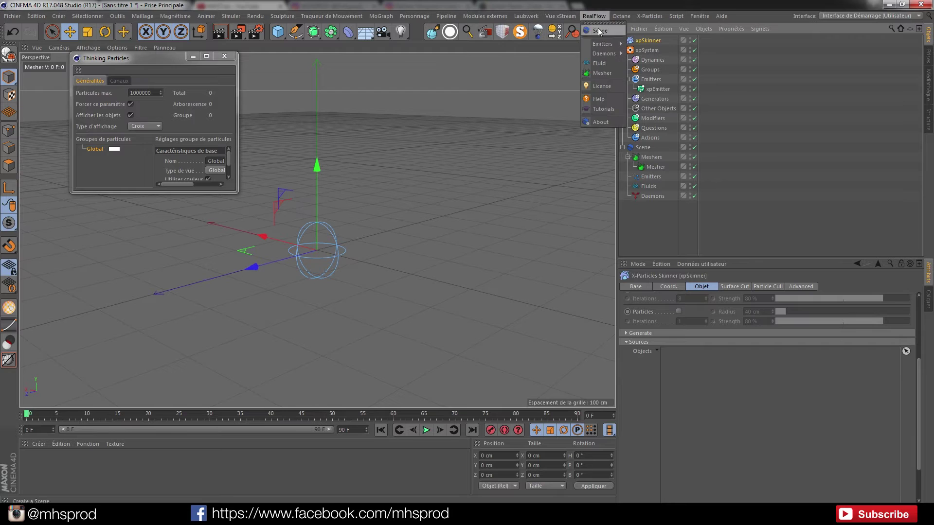
left_click(668, 247)
Assign the xpEmitter as the xpSkinner's source and play the simulation to frame 15.
left_click_drag(656, 89, 681, 364)
left_click(426, 431)
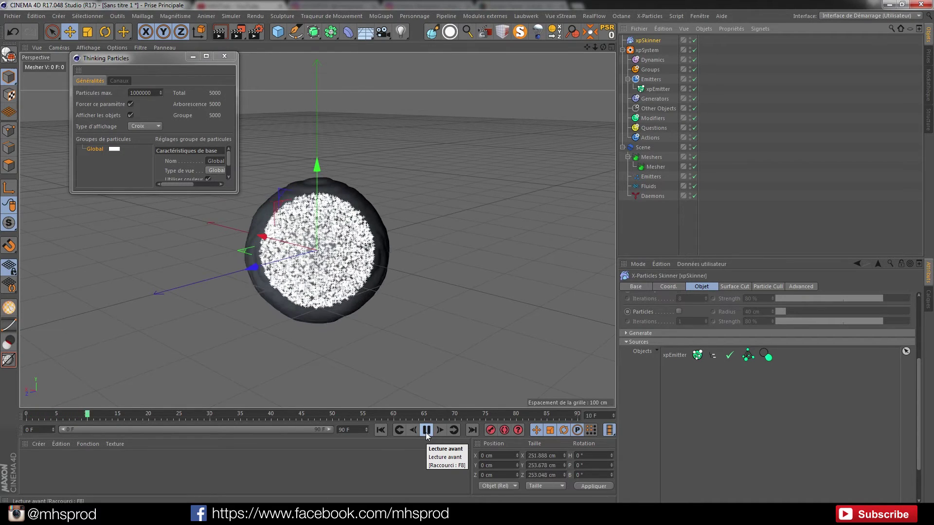
left_click(427, 430)
Render the skinned particles in the viewport to inspect the mesh surface, and reselect the xpSkinner.
scroll(327, 237, "up", 2)
mouse_move(268, 262)
left_mouse_down("alt")
mouse_move(311, 251)
mouse_move(275, 258)
left_mouse_up("alt")
middle_click_drag(311, 223, 315, 219, "alt")
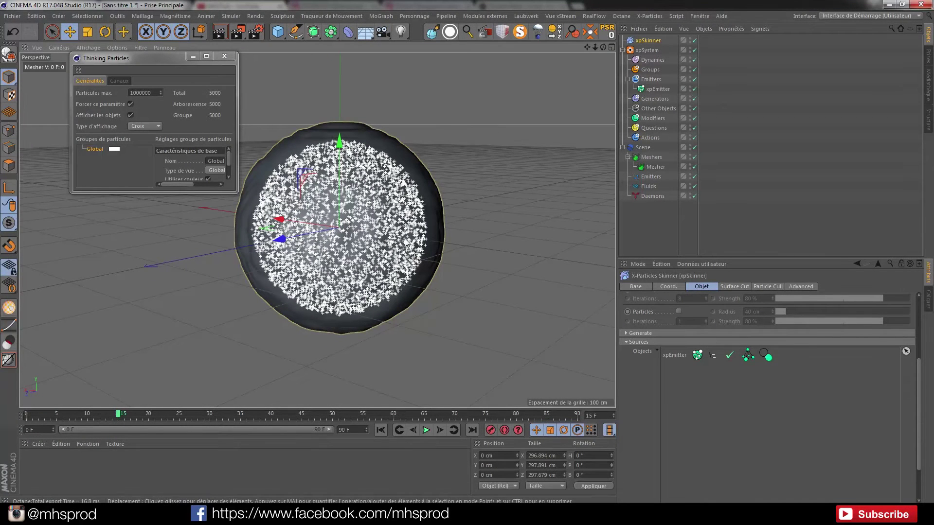
key("ctrl+r")
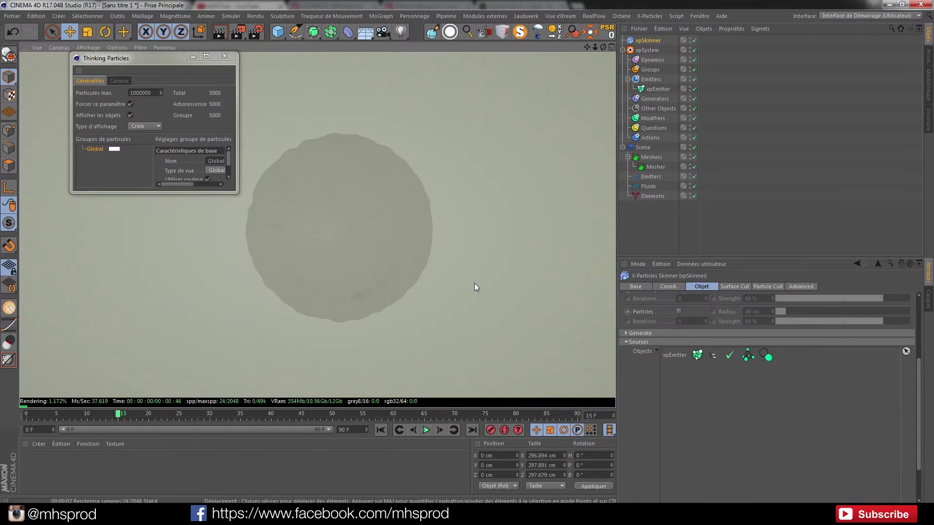
left_click(215, 404)
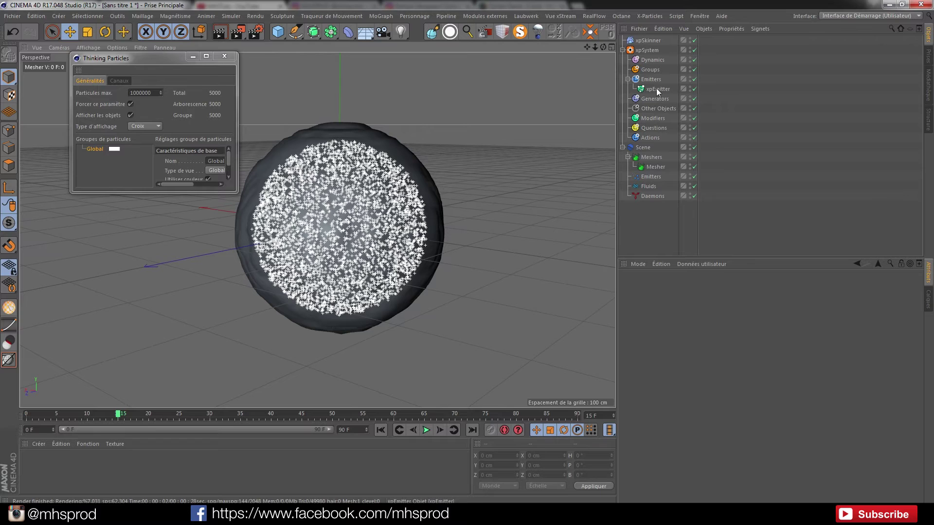
left_click(647, 40)
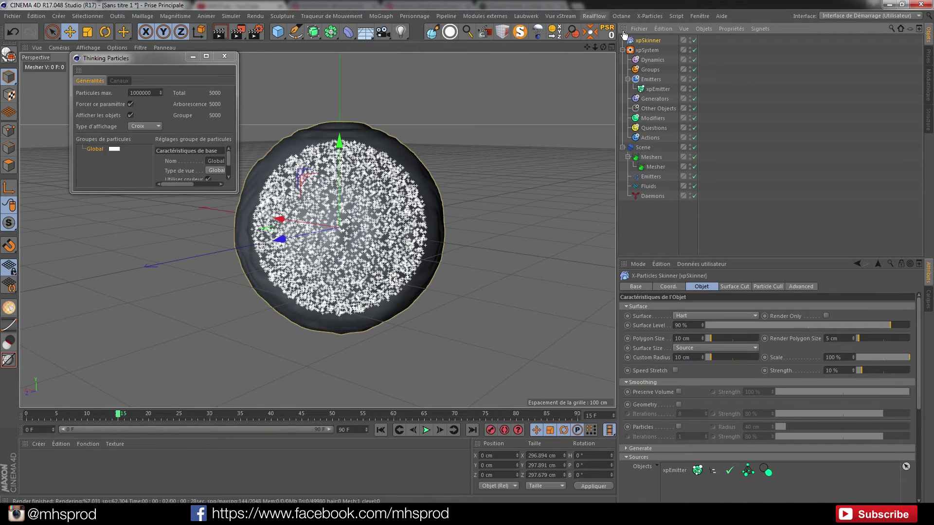
left_click(594, 16)
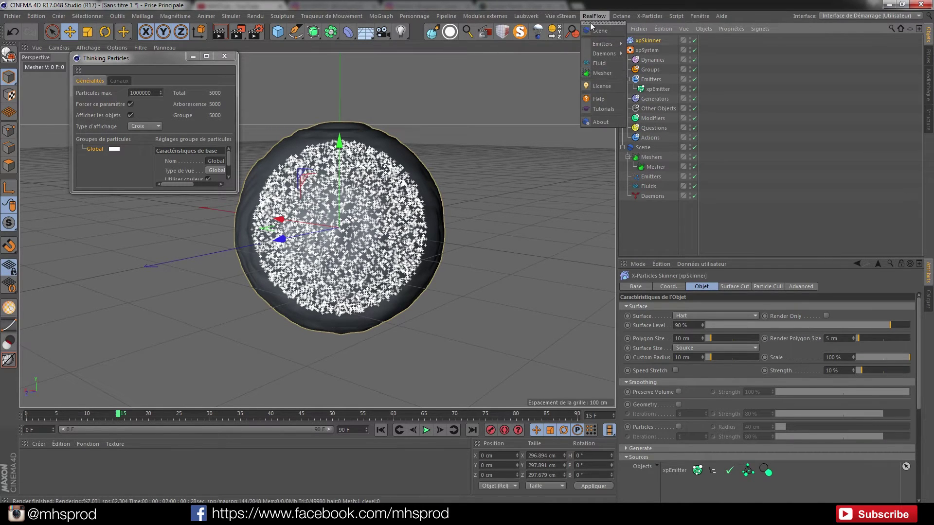
left_click(631, 2)
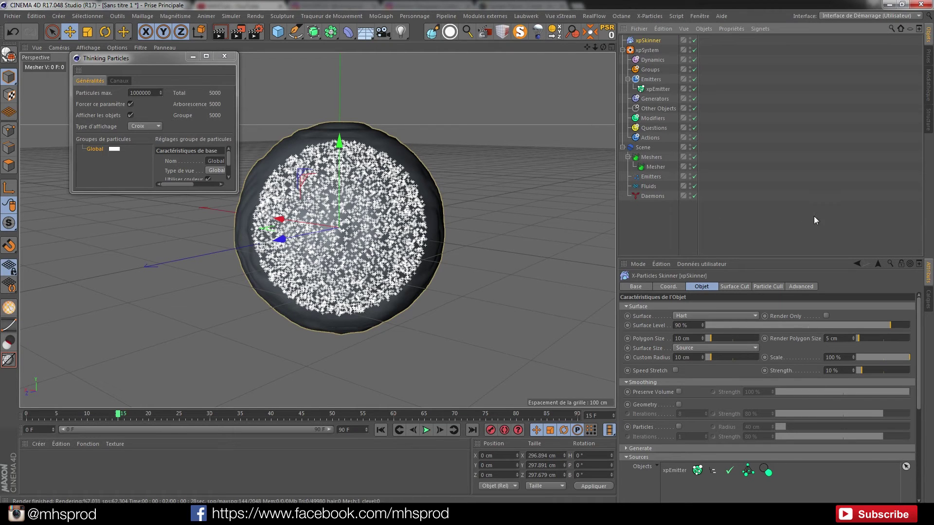
Set the xpSkinner surface to Zhu-Bridson with 3 cm viewport and render polygon sizes, and enable Preserve Volume and Geometry smoothing.
left_click(734, 317)
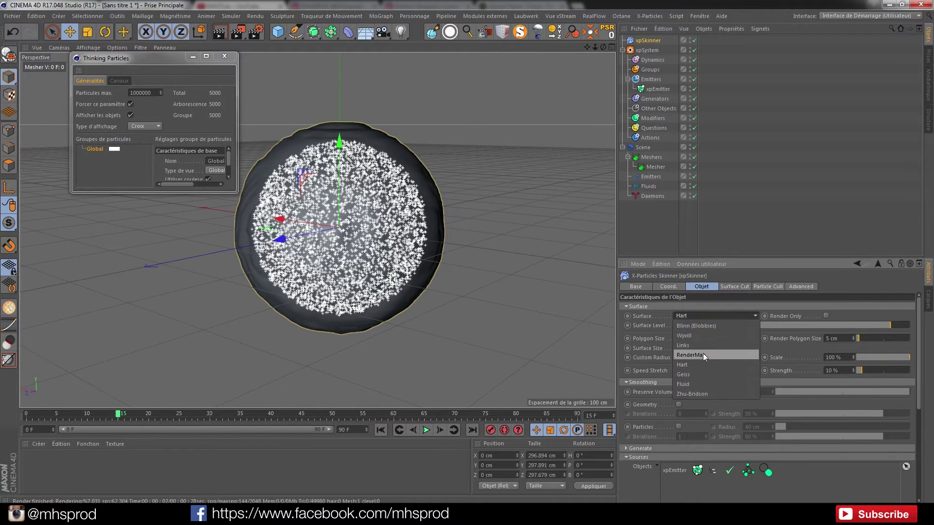
left_click(693, 394)
left_click(831, 340)
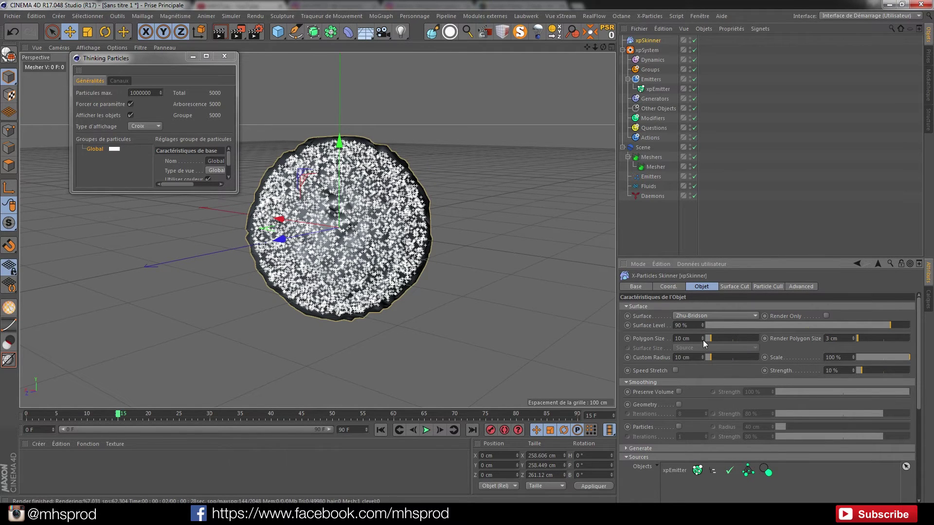
double_click(682, 339)
type("3")
key("Return")
left_click(679, 392)
left_click(678, 406)
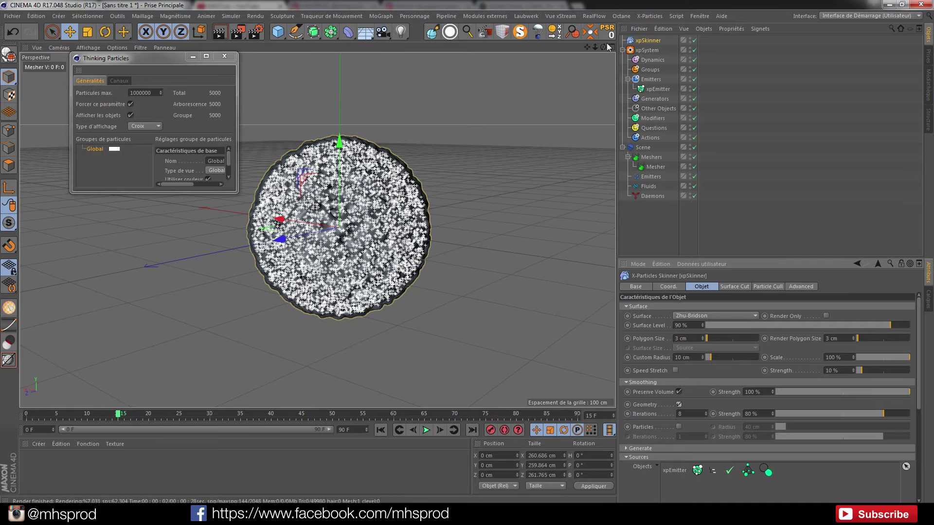
Render the skinned particles in the Octane Live Viewer and view the sphere closer.
left_click(622, 16)
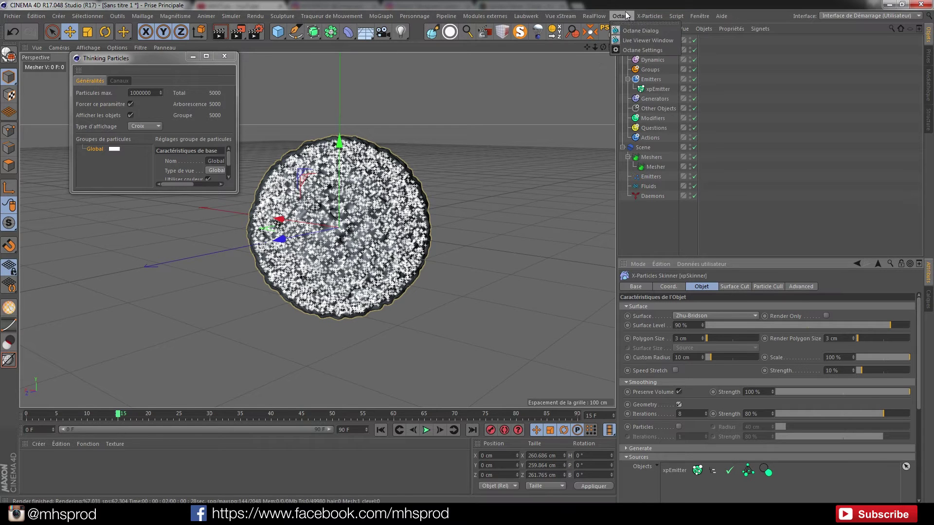
left_click(632, 38)
left_click(207, 214)
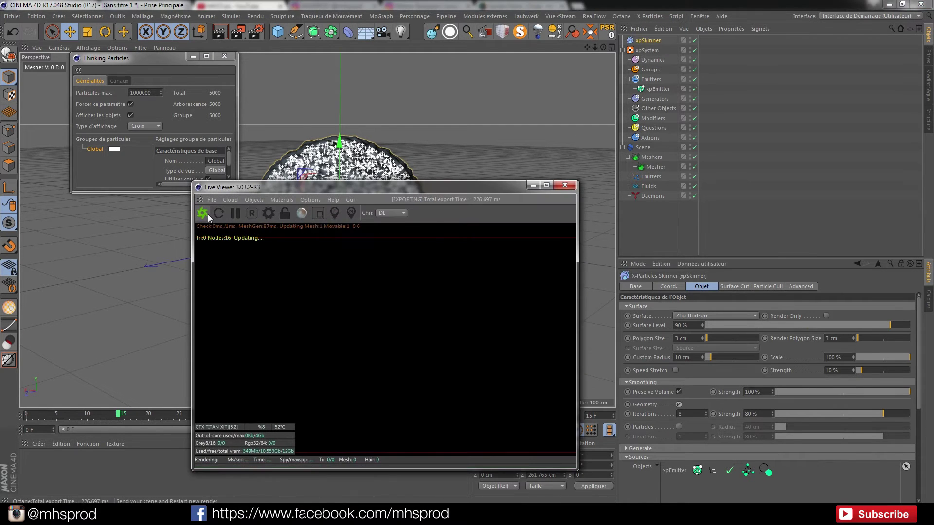
left_click_drag(319, 191, 485, 125)
right_click_drag(585, 288, 595, 192)
middle_click_drag(602, 274, 575, 272)
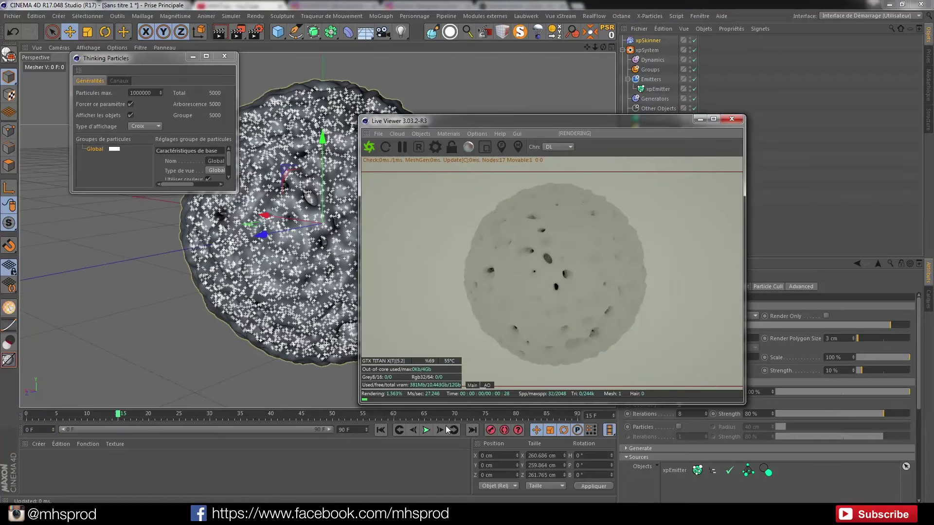
Advance the simulation to frame 17, inspect the updated Octane render, and pause and close the Live Viewer.
left_click(426, 430)
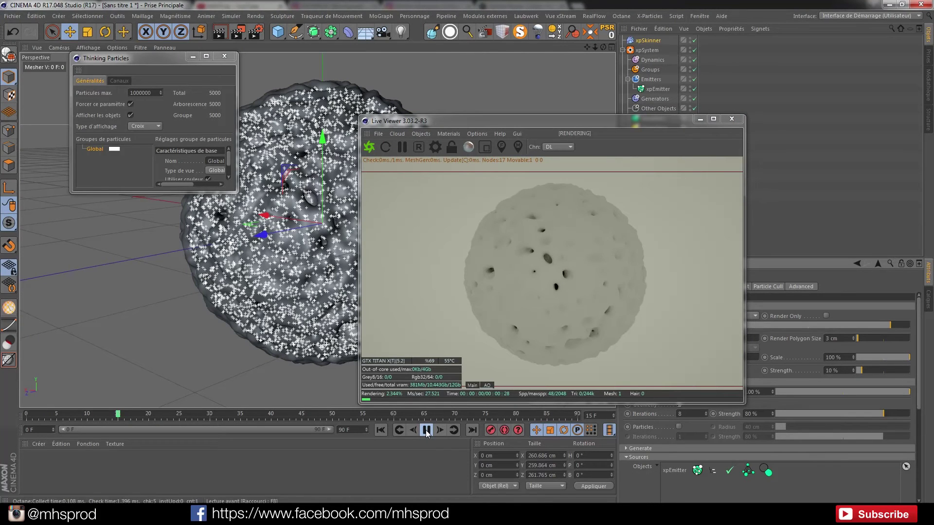
left_click(735, 119)
left_click(534, 294)
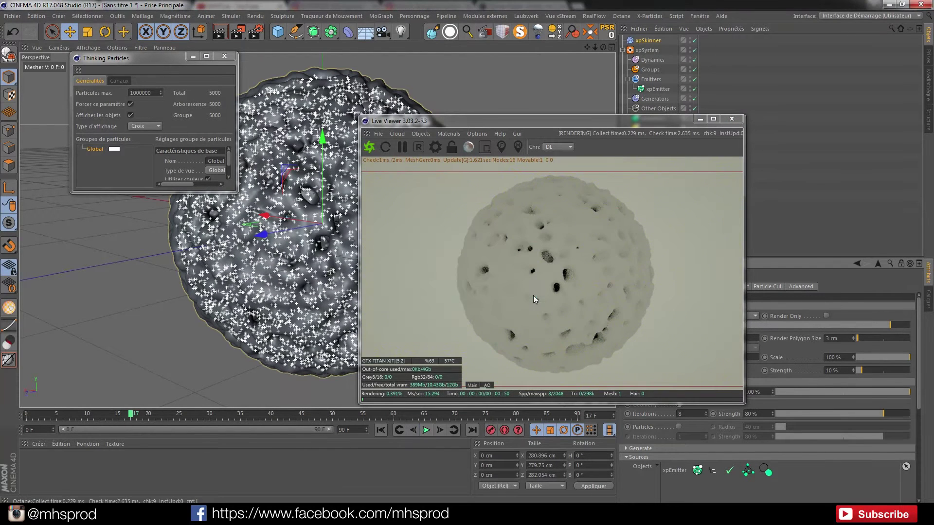
left_click(734, 126)
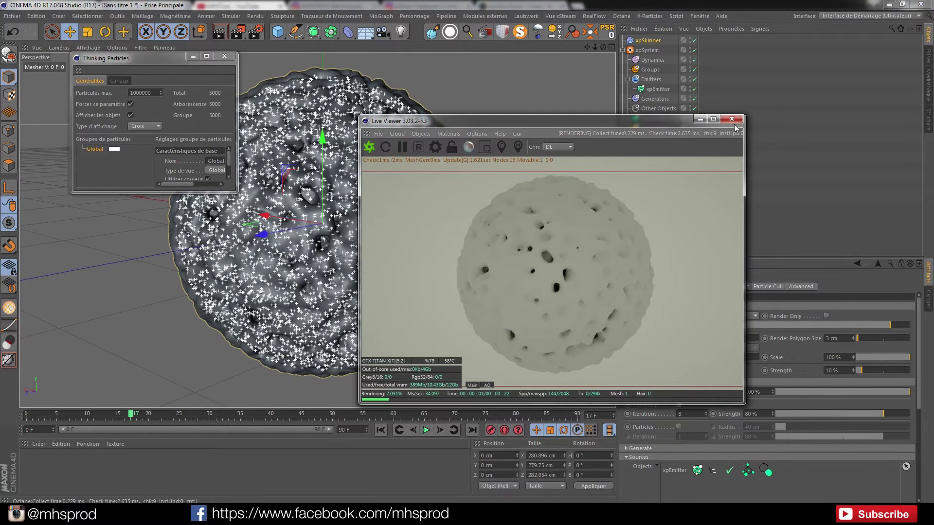
left_click(402, 148)
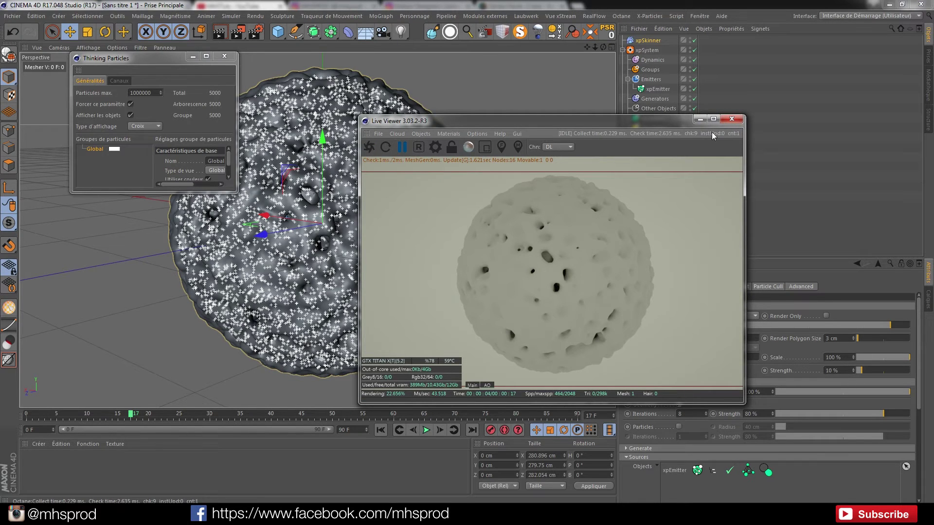
left_click(725, 120)
Check the render engine in the render settings and render the skinned sphere in the viewport at frame 17.
left_click(258, 33)
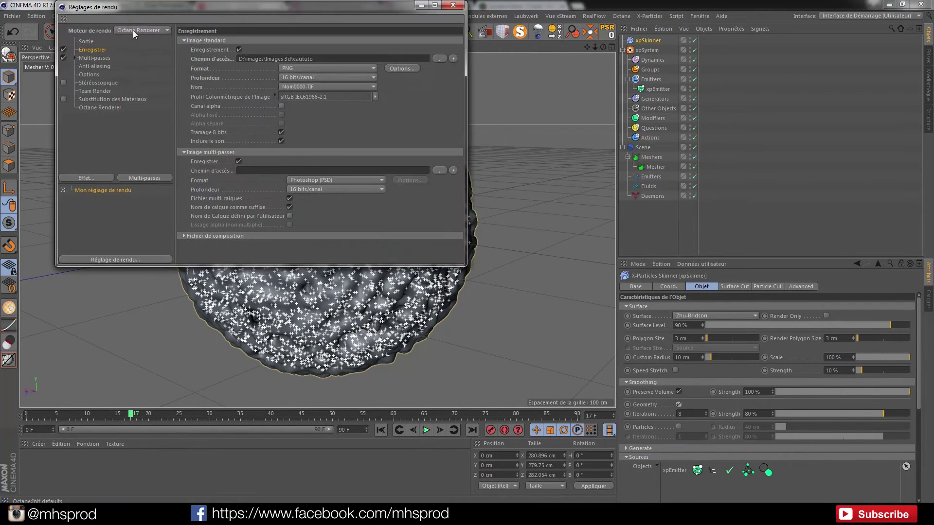
left_click(452, 5)
middle_click_drag(355, 261, 387, 261, "alt")
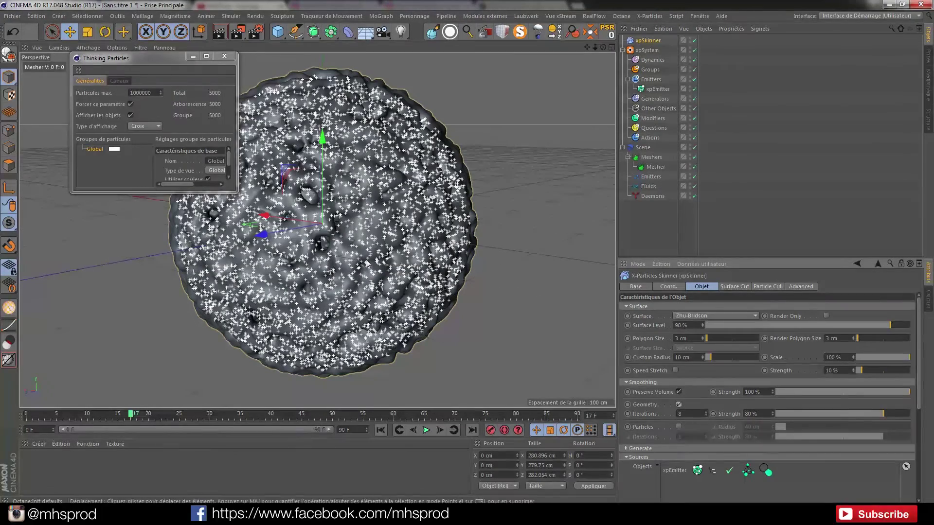
scroll(384, 252, "down", 1)
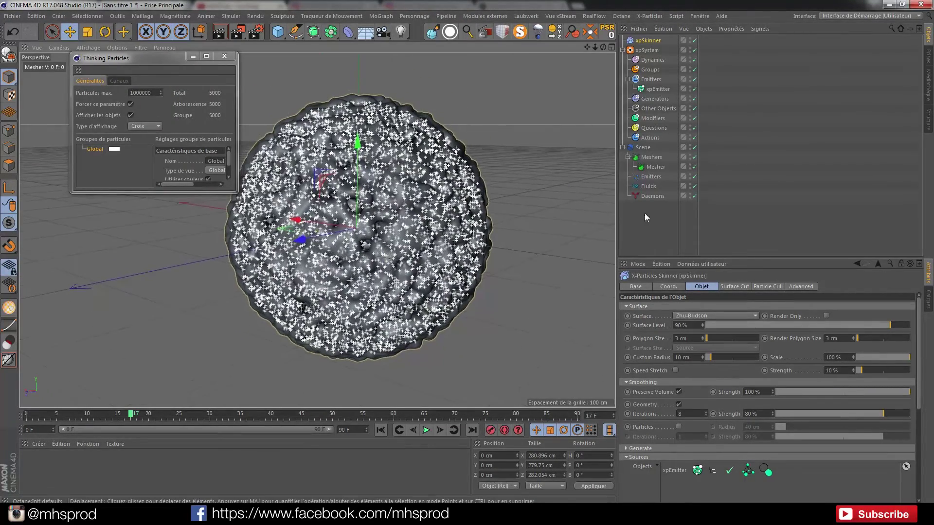
left_click(223, 36)
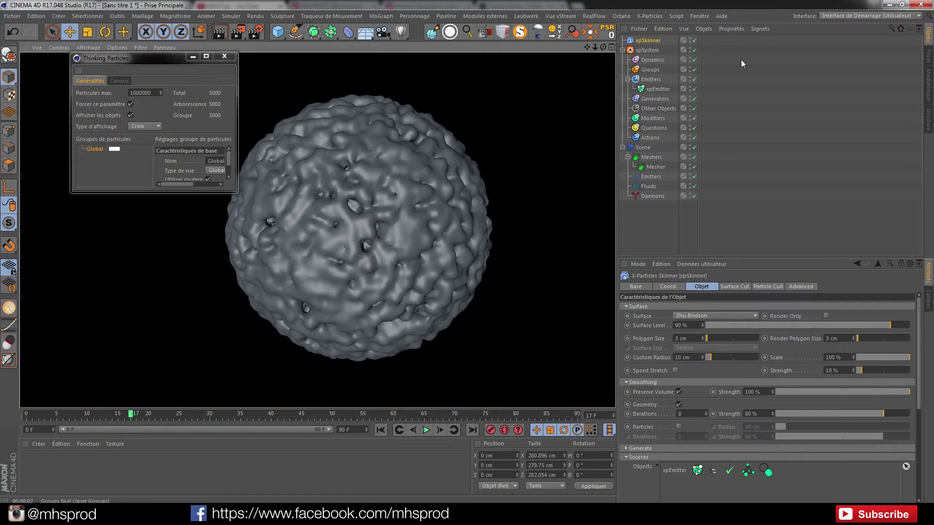
Delete the xpSkinner from the scene.
left_click(647, 40)
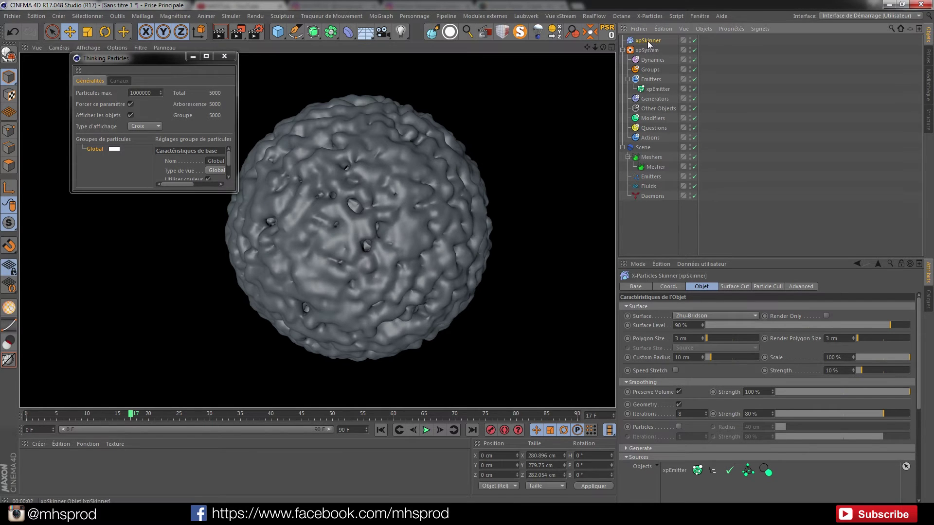
key("Delete")
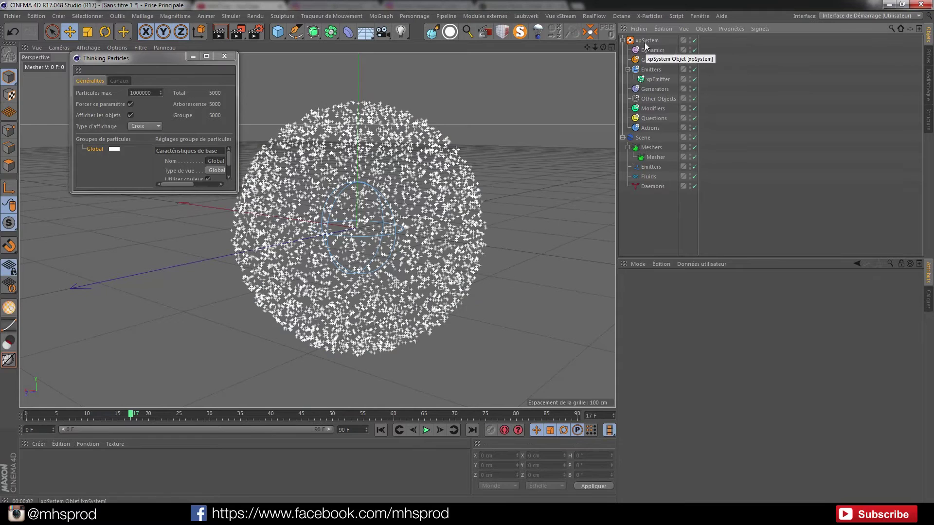
Link the Thinking Particles Global group to the Mesher's TP Group and replay the simulation from the start to frame 15.
left_click(649, 158)
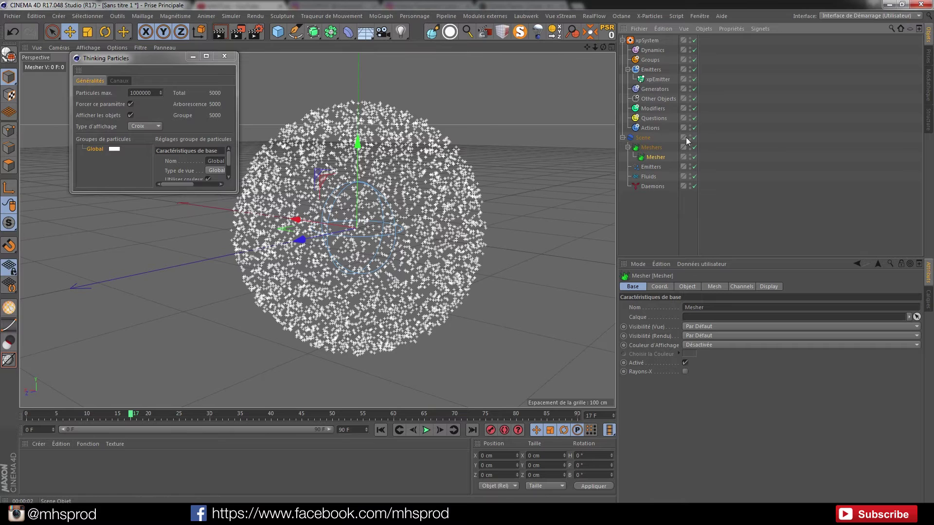
left_click(715, 288)
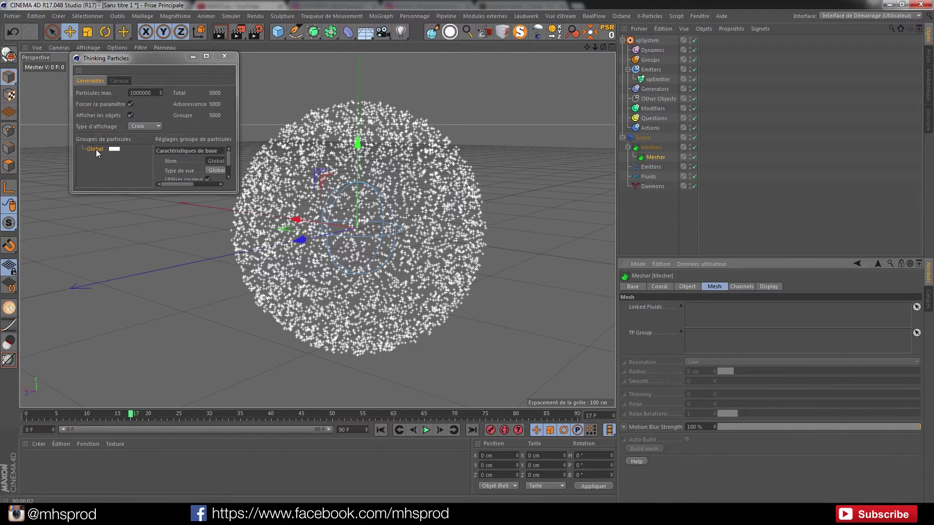
left_click_drag(98, 150, 796, 342)
left_click_drag(899, 337, 710, 330)
left_click_drag(899, 339, 900, 339)
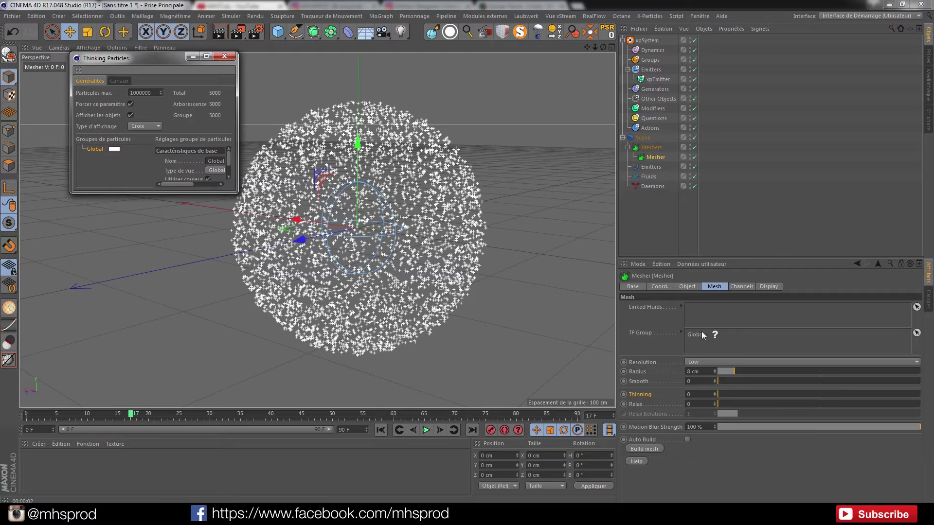
left_click(380, 430)
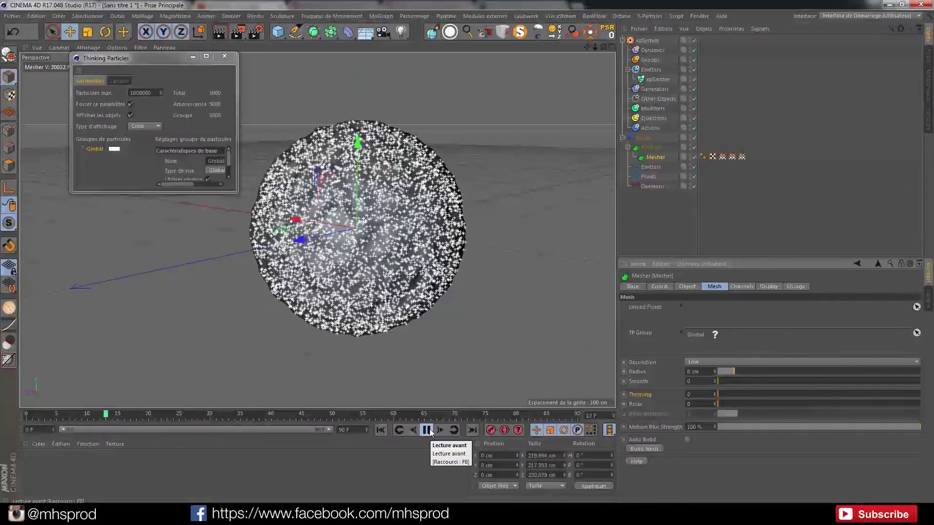
left_click(428, 431)
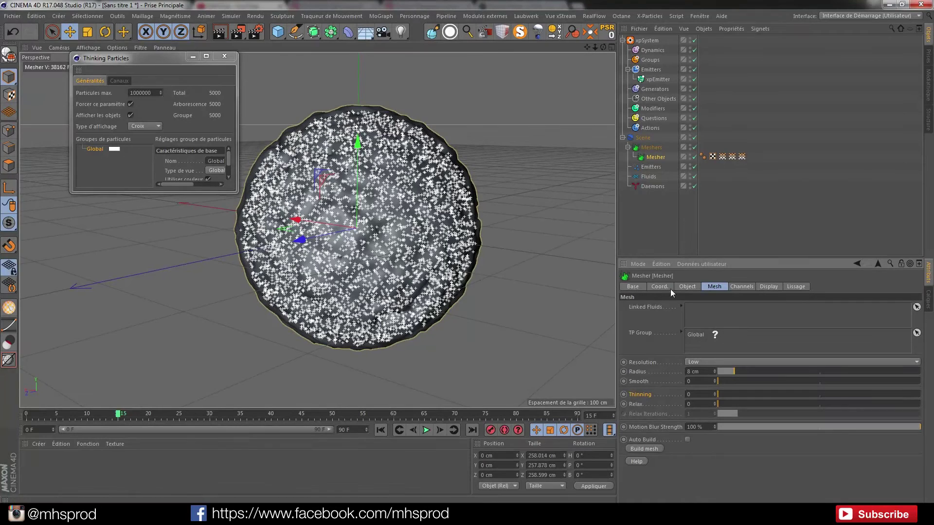
Set the Mesher to Medium-High resolution, radius 12 cm, smooth 4, thinning 0.2, relax 0.1 and 2 relax iterations.
left_click(739, 360)
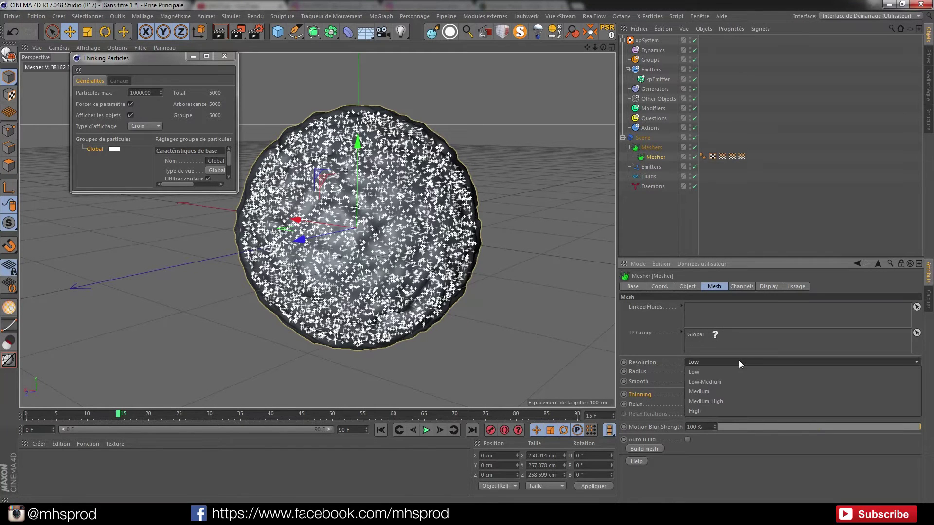
left_click(712, 399)
mouse_move(692, 372)
left_mouse_down()
mouse_move(671, 375)
mouse_move(695, 384)
mouse_move(677, 383)
left_mouse_up()
type("12")
type("4")
left_click(711, 397)
type(".2")
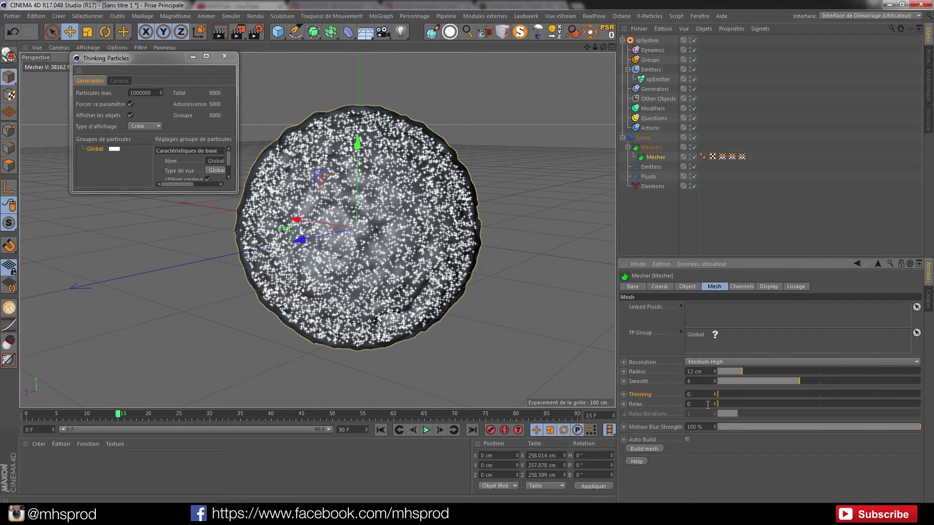
left_click(708, 407)
type(".1")
key("Return")
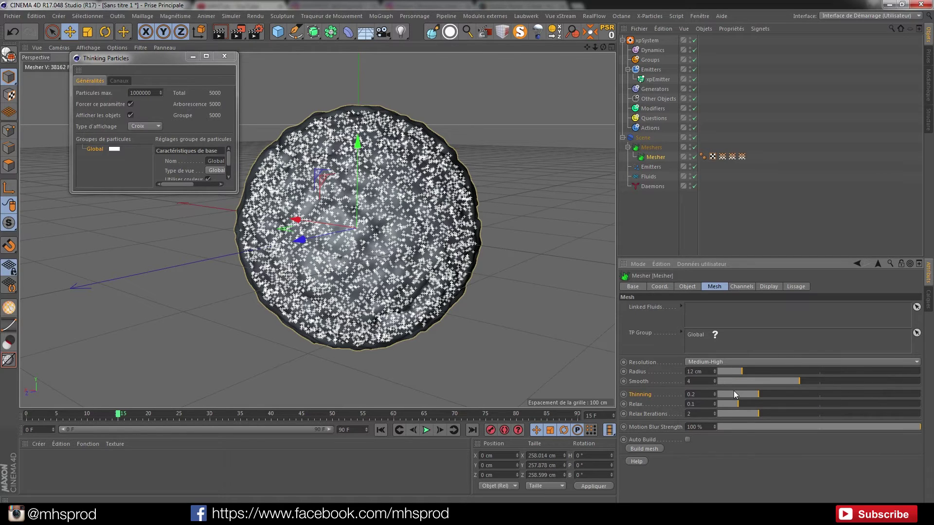
Replay the simulation from the start to frame 17 and set the Mesher's radius to 10 cm.
left_click(384, 431)
left_click(425, 431)
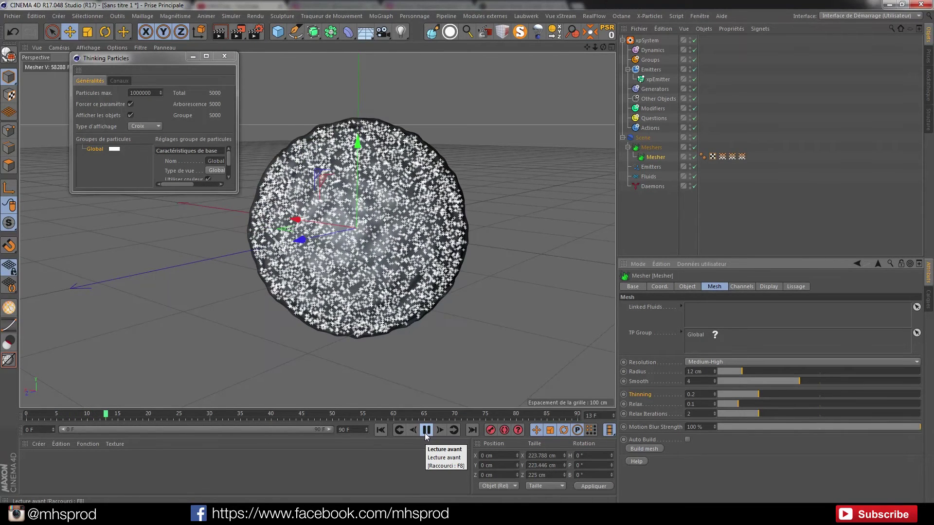
left_click(425, 433)
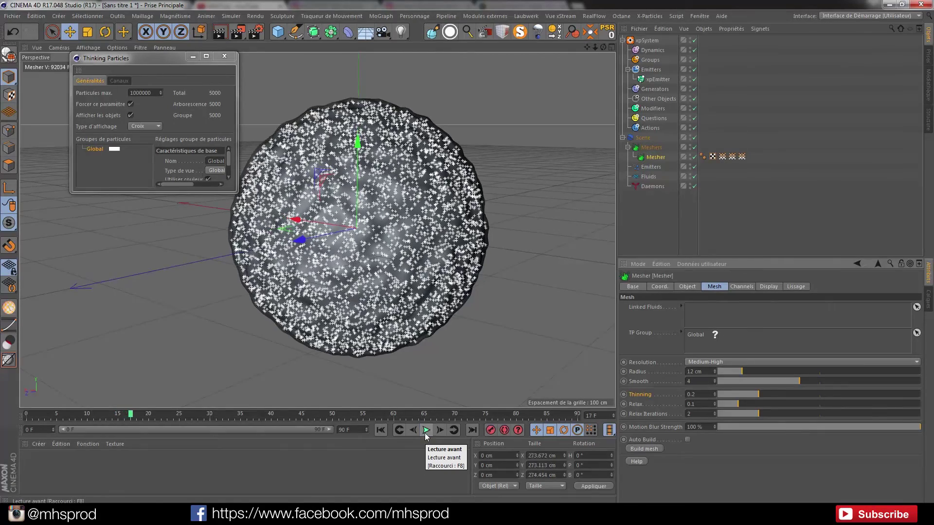
right_click_drag(371, 255, 371, 282, "alt")
mouse_move(364, 243)
left_mouse_down("alt")
mouse_move(400, 246)
mouse_move(365, 244)
left_mouse_up("alt")
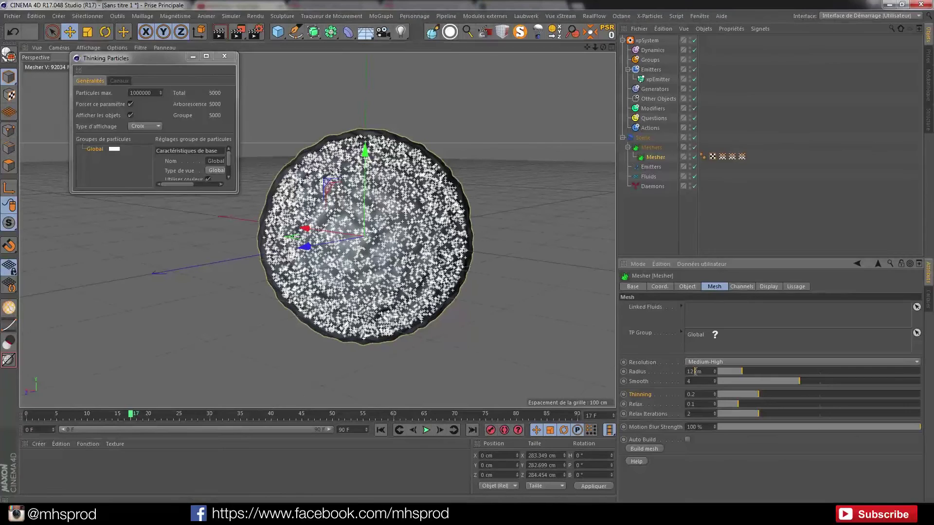
key("Return")
Set the xpEmitter's shot count to 1000 in its emission parameters.
left_click(654, 79)
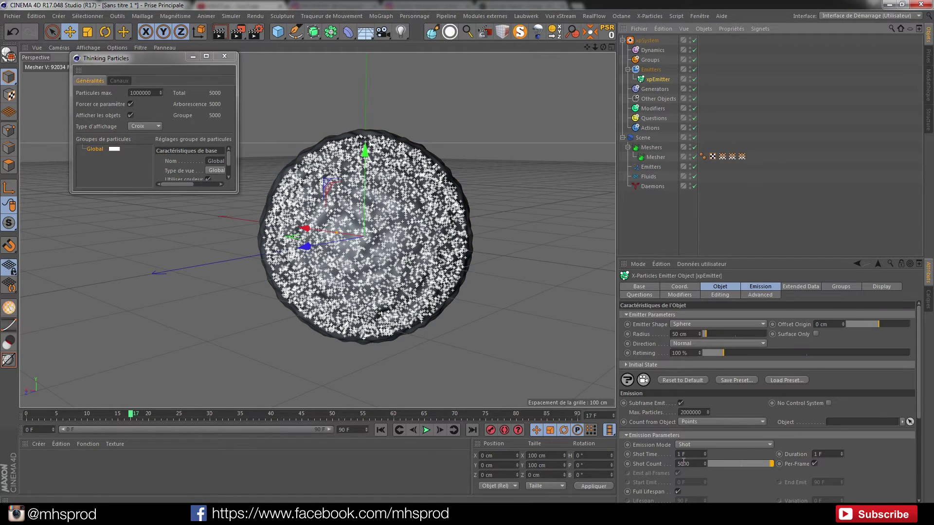
left_click(691, 287)
left_click(719, 287)
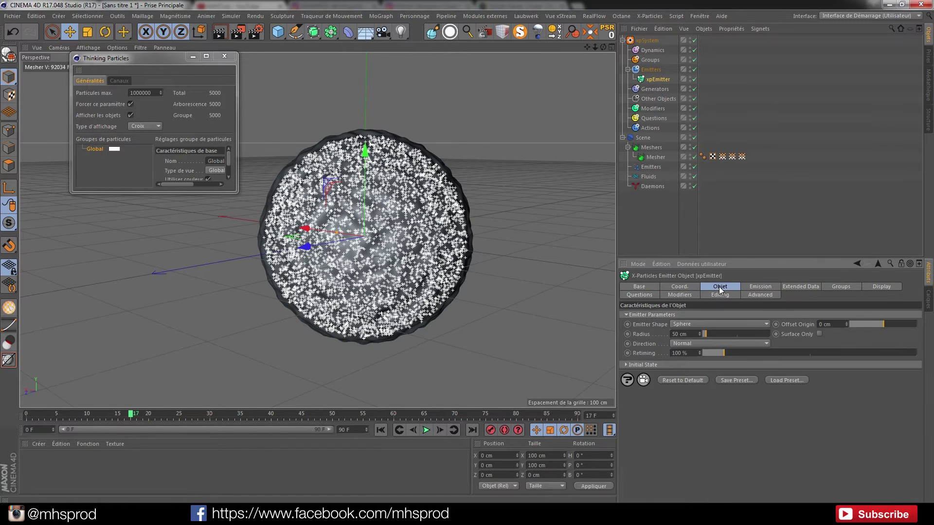
left_click(761, 287)
type("1000")
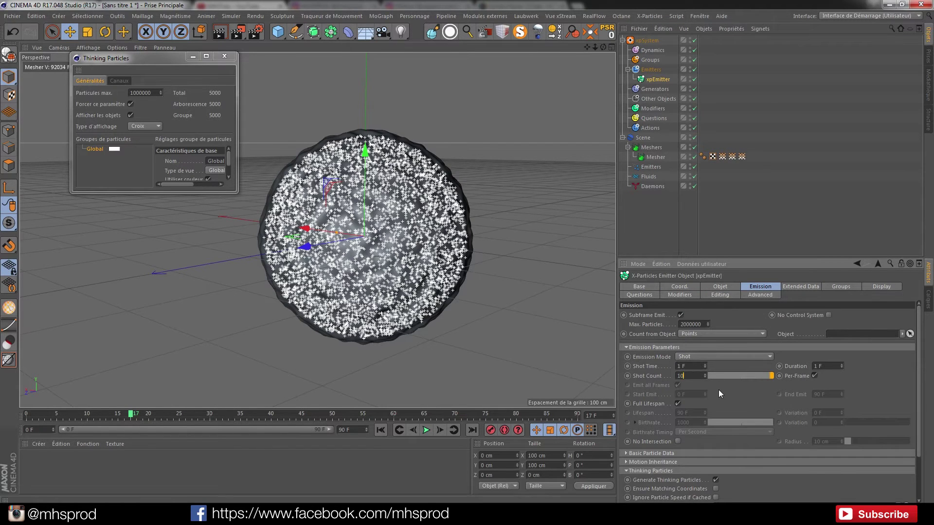
key("Return")
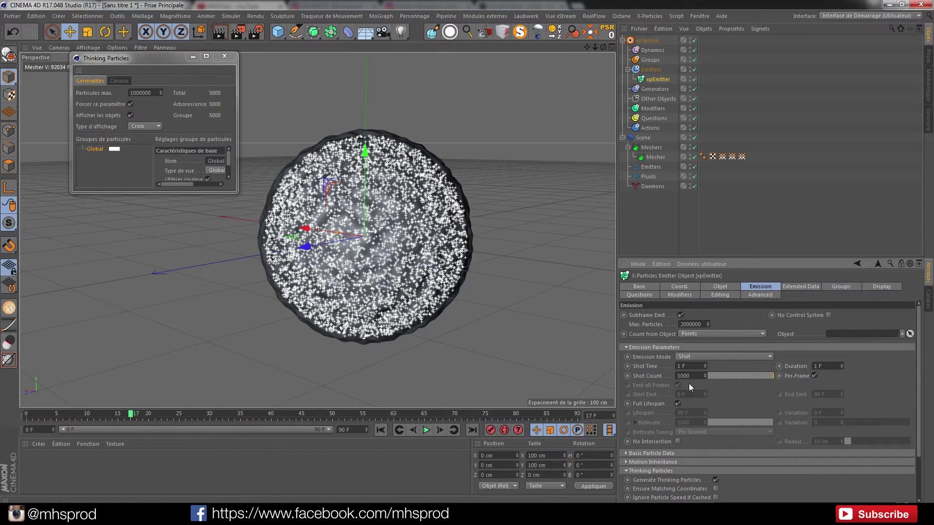
Replay the simulation from the start to frame 12, render the mesh in the viewport, and reselect the Mesher.
left_click(380, 430)
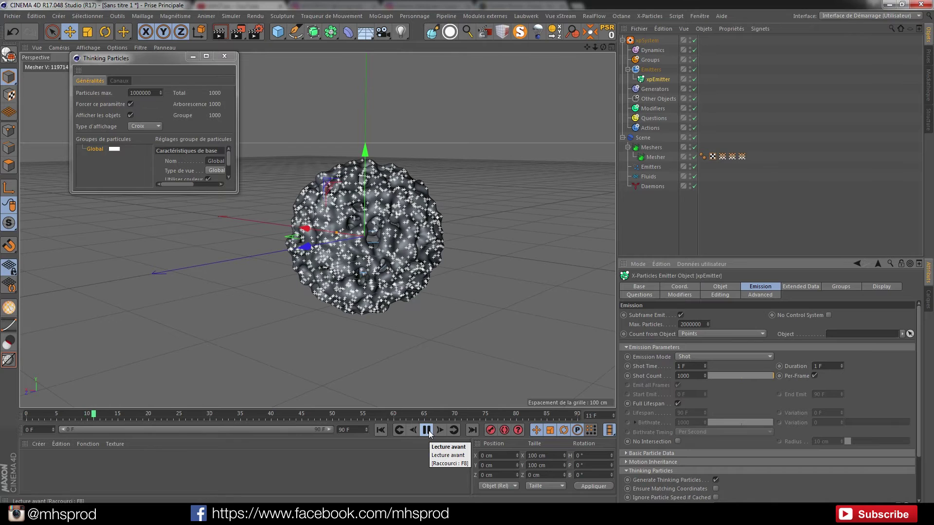
left_click(428, 430)
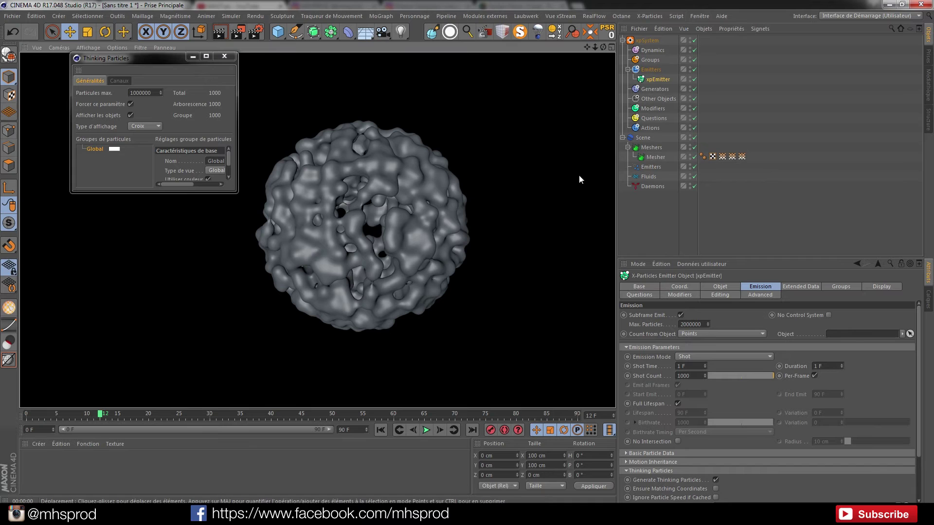
left_click(656, 157)
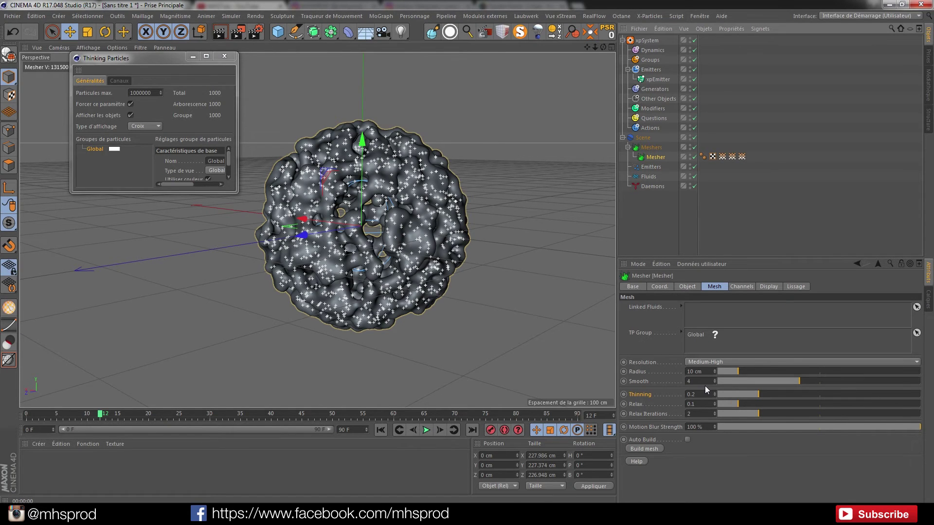
Switch to the web browser and show the mhsprod trainer page on tuto.com.
left_click(81, 515)
left_click(516, 7)
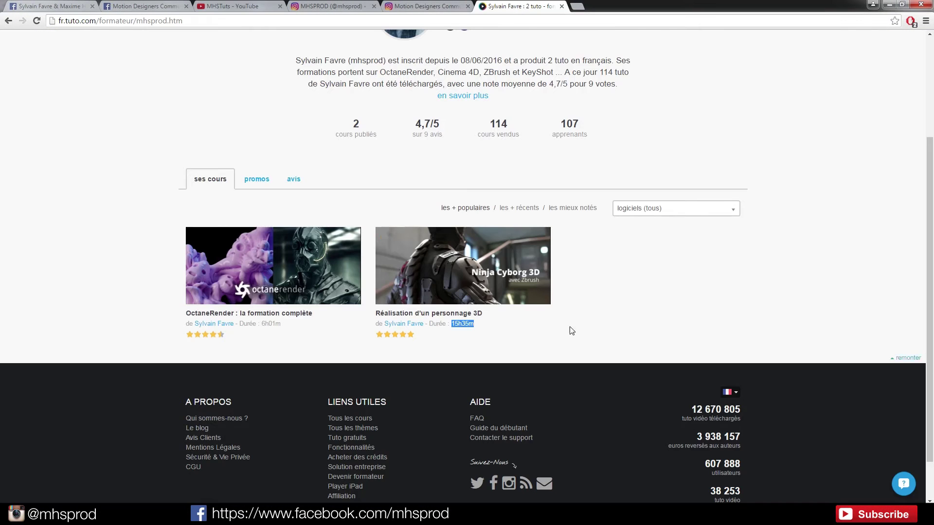
Switch back to Cinema 4D and render the mesh in the viewport at frame 14.
left_click(521, 340)
left_click(146, 515)
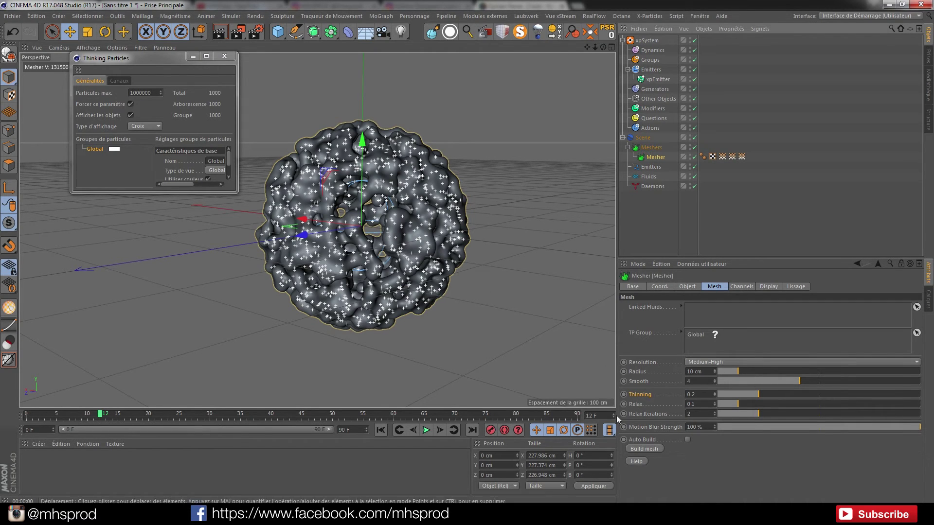
left_click(425, 434)
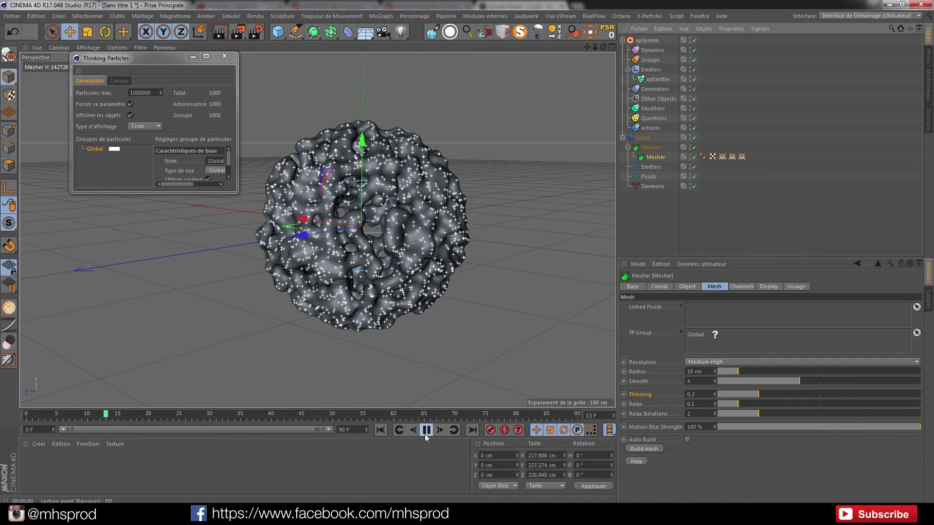
left_click(425, 434)
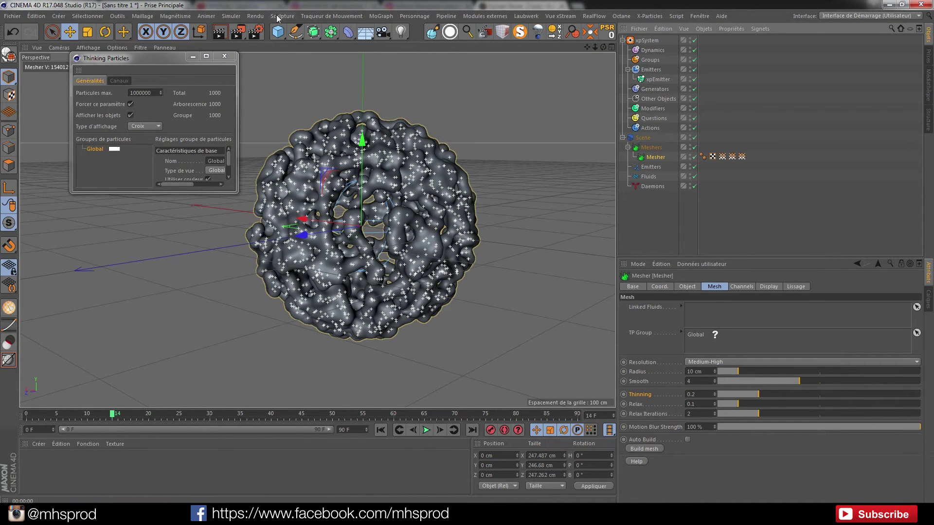
left_click(226, 37)
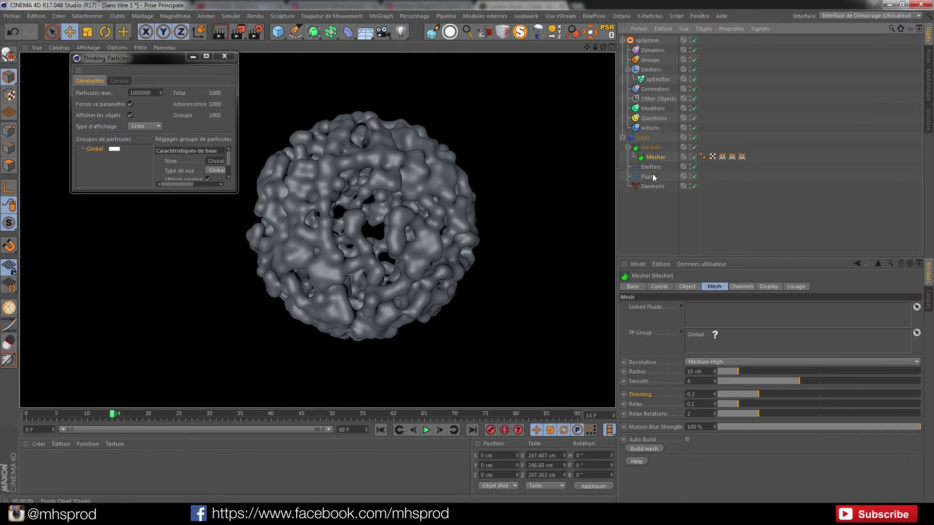
Close the Thinking Particles window and add a sphere beside the particle mesh at about X -282 cm.
left_click(567, 188)
scroll(397, 236, "down", 3)
middle_click_drag(413, 238, 343, 232, "alt")
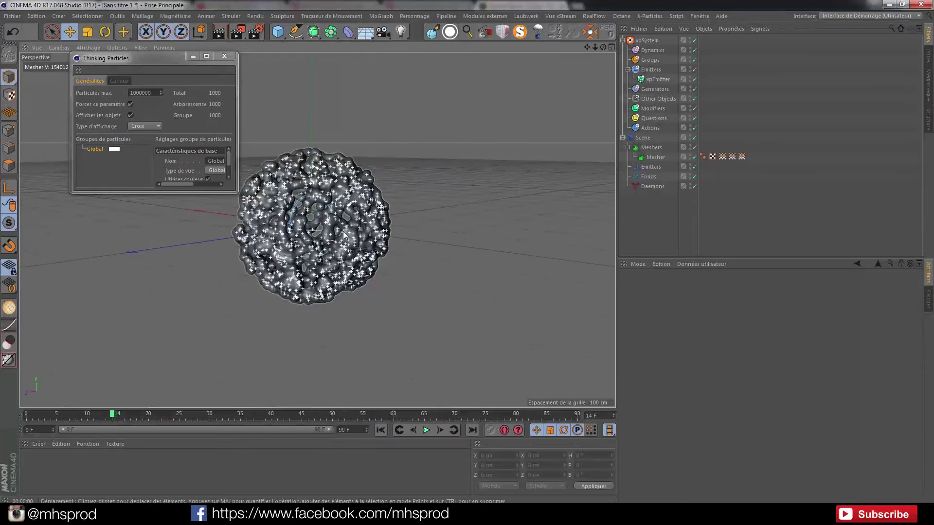
left_click(225, 57)
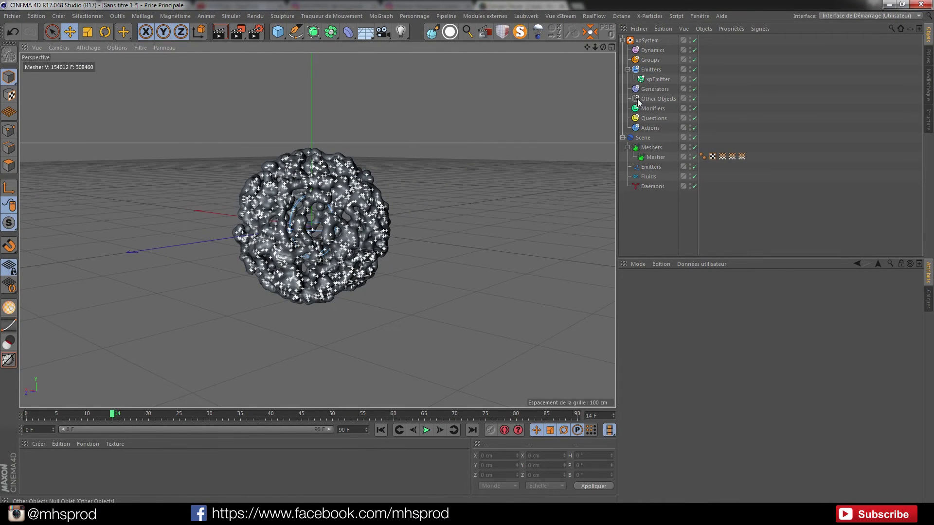
left_click(281, 37)
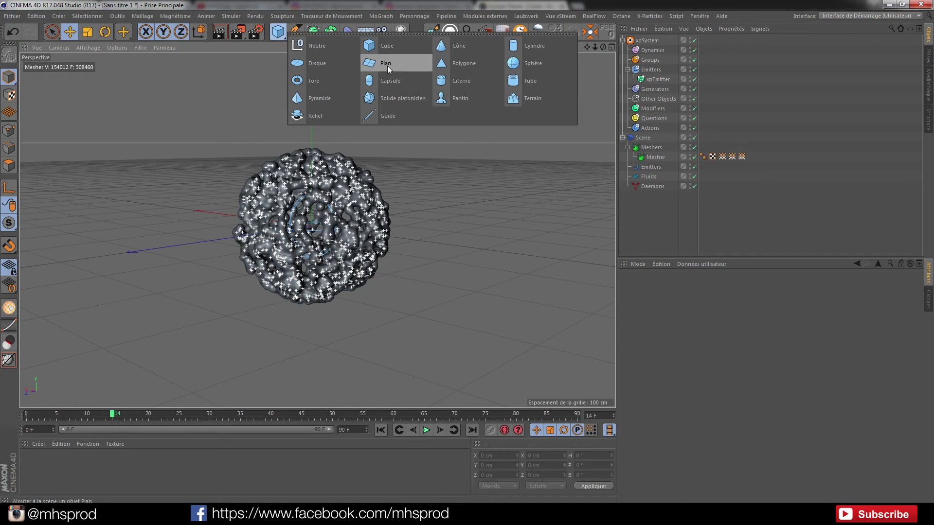
left_click(533, 63)
left_click_drag(263, 221, 401, 273)
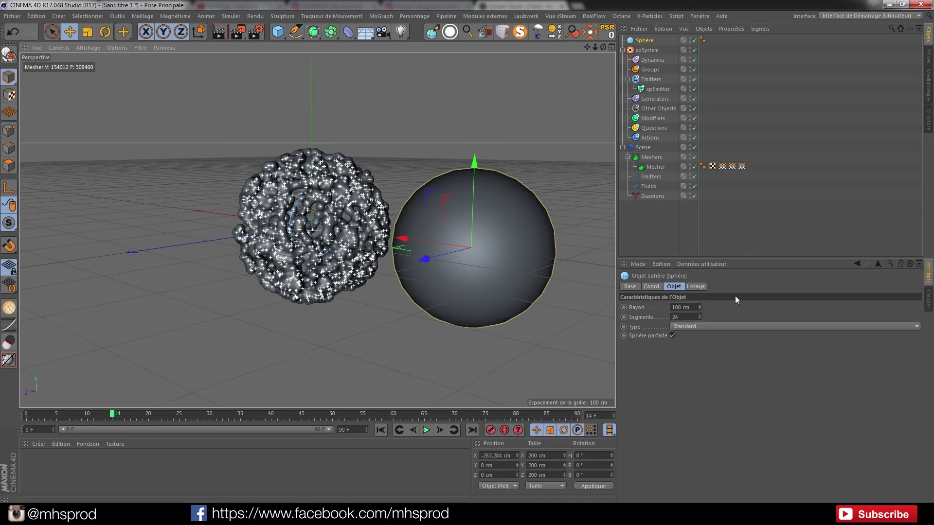
Add an X-Particles Collider tag to the sphere.
right_click(645, 41)
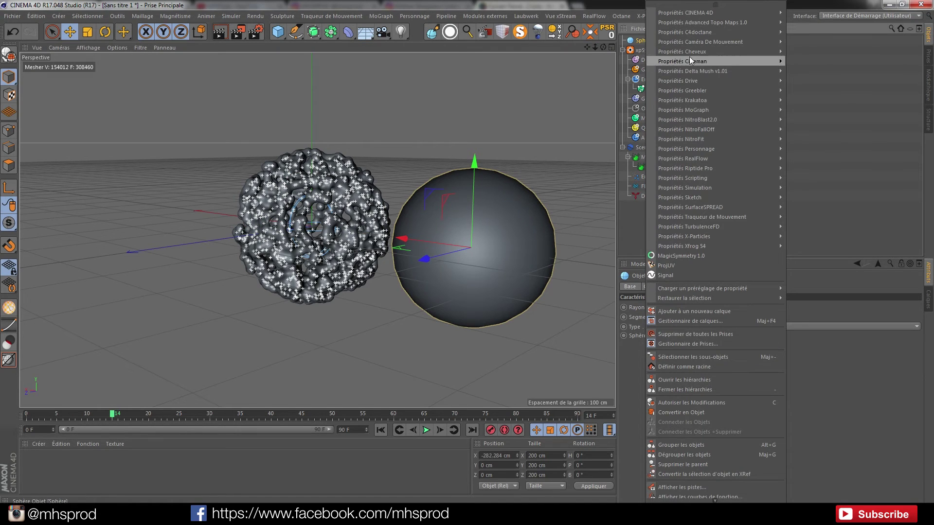
mouse_move(753, 237)
left_click(807, 246)
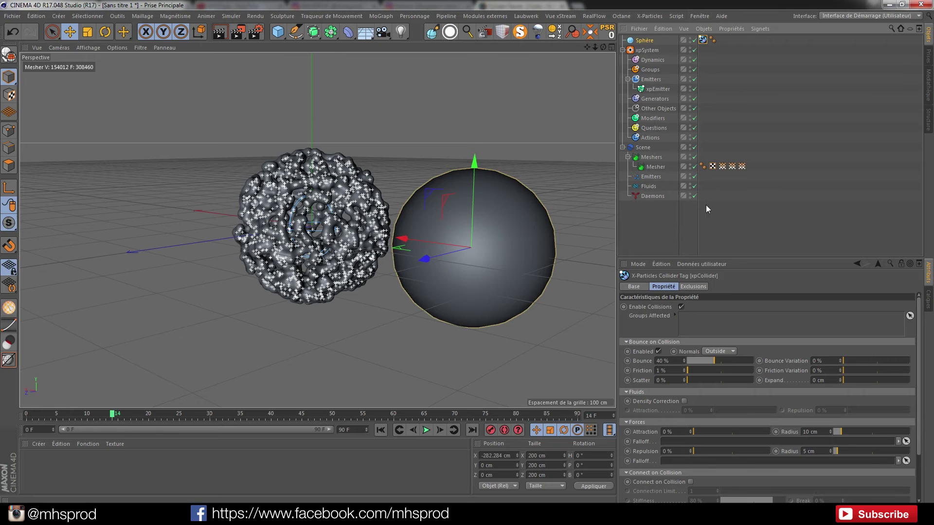
Add an Attractor motion modifier to the xpSystem and place it beyond the sphere at about X -499 cm.
left_click(658, 117)
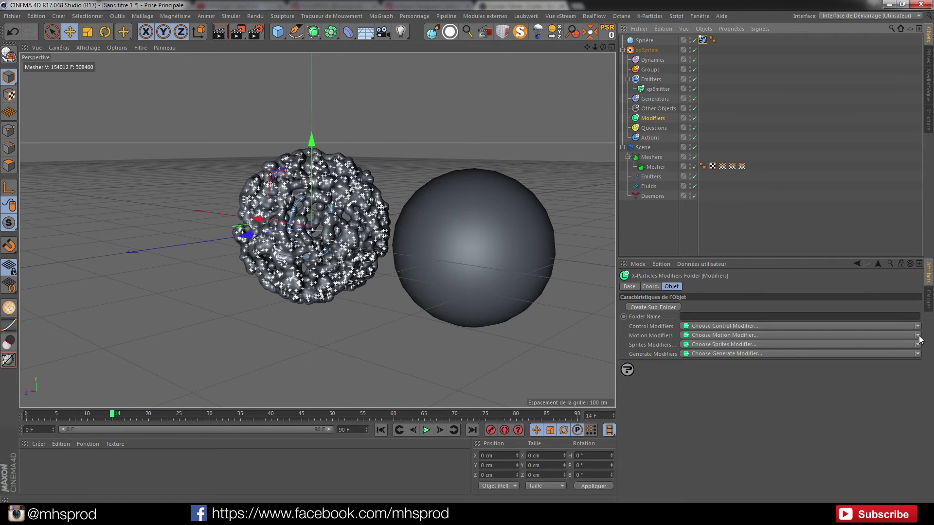
left_click(918, 345)
left_click(926, 336)
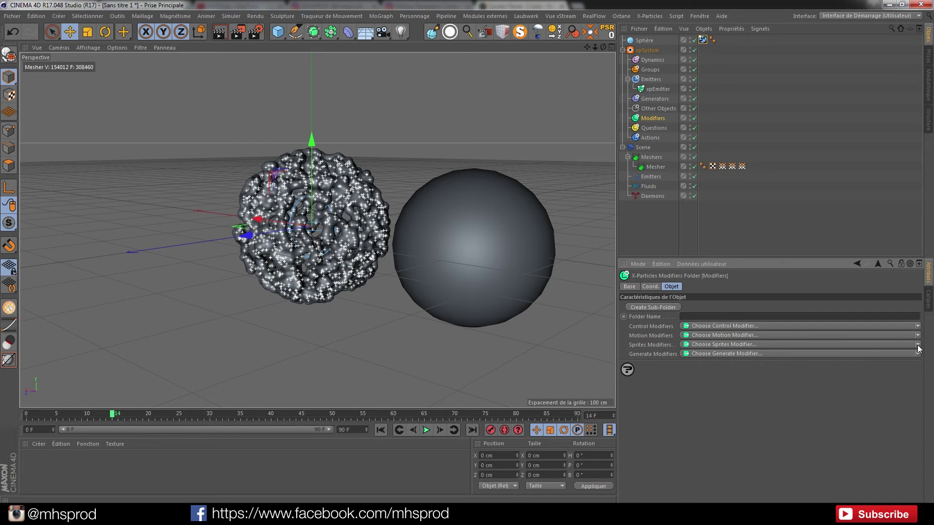
left_click(917, 335)
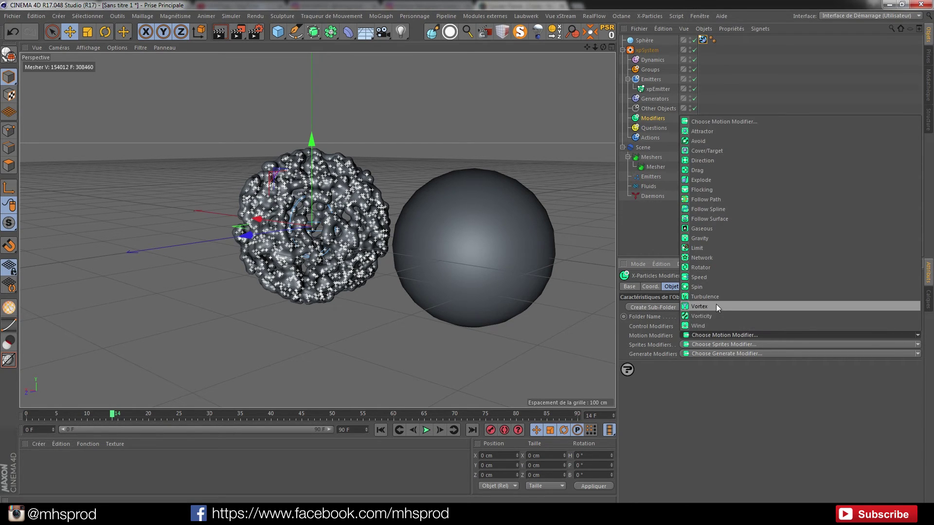
left_click(699, 131)
left_click_drag(259, 219, 581, 314)
Set the xpAttractor's force to 100.
left_click(683, 327)
left_click_drag(683, 327, 601, 313)
type("100")
key("Return")
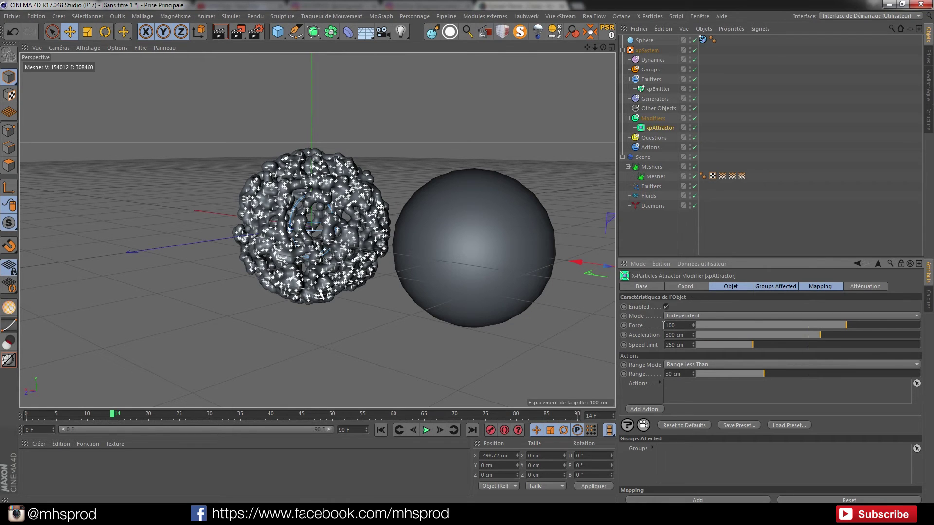
Add an Avoid motion modifier to the xpSystem and assign the sphere as the object to avoid.
left_click(652, 118)
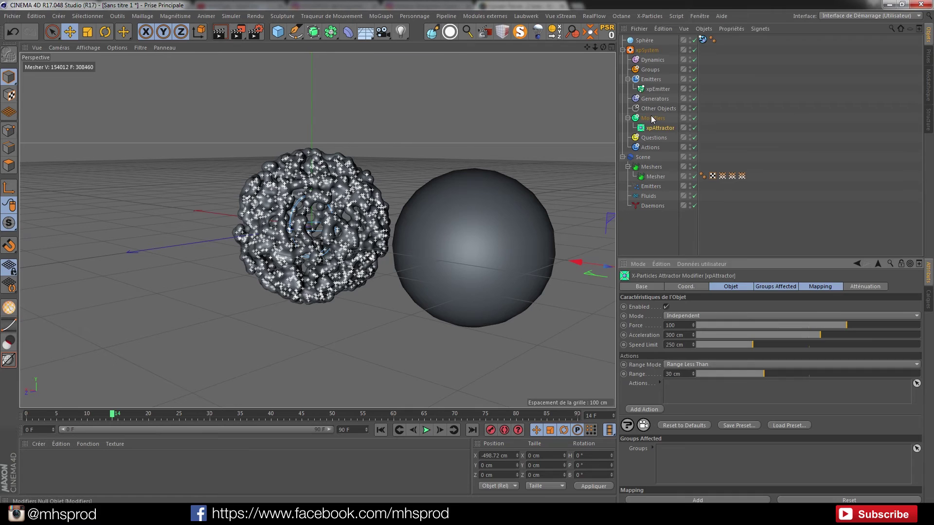
left_click(921, 338)
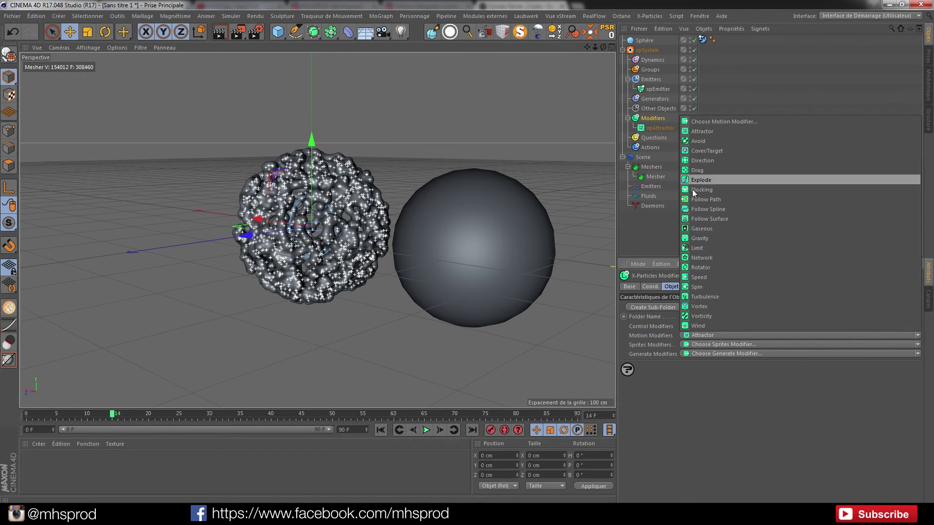
left_click(695, 140)
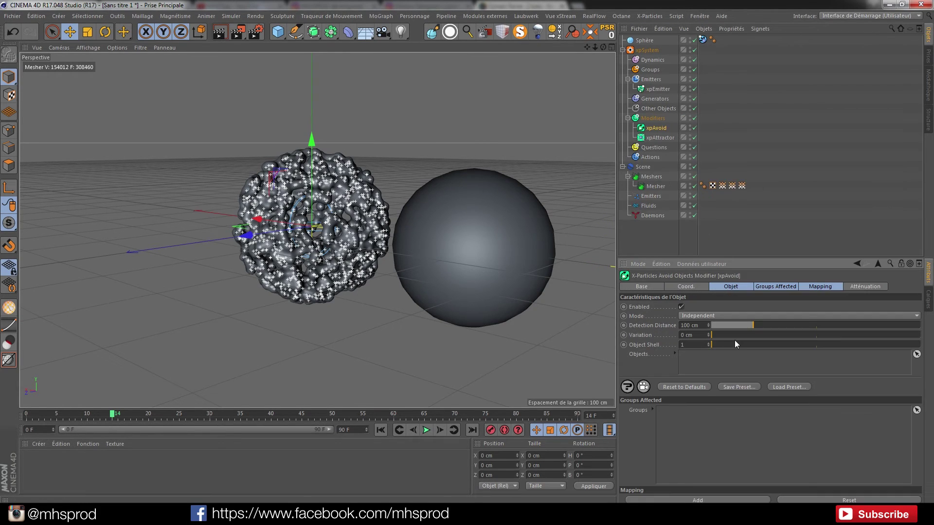
left_click(651, 44)
left_click_drag(649, 41, 723, 437)
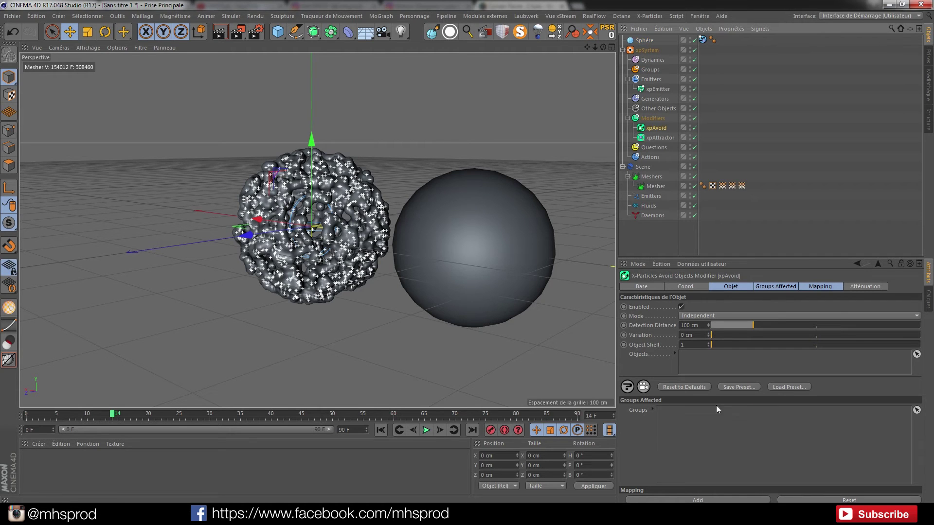
left_click_drag(645, 41, 708, 368)
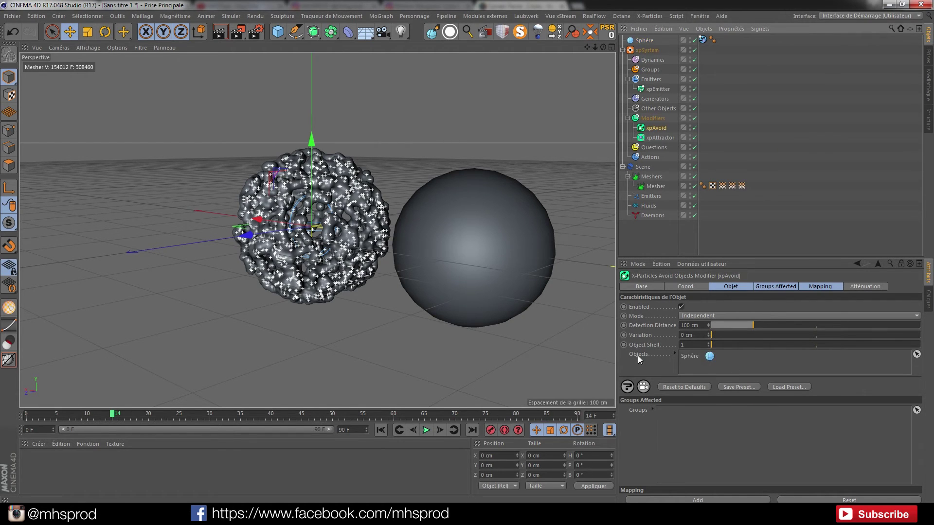
Replay the simulation from the start to frame 44 and inspect the mesh flowing around the sphere.
left_click(377, 432)
left_click(427, 432)
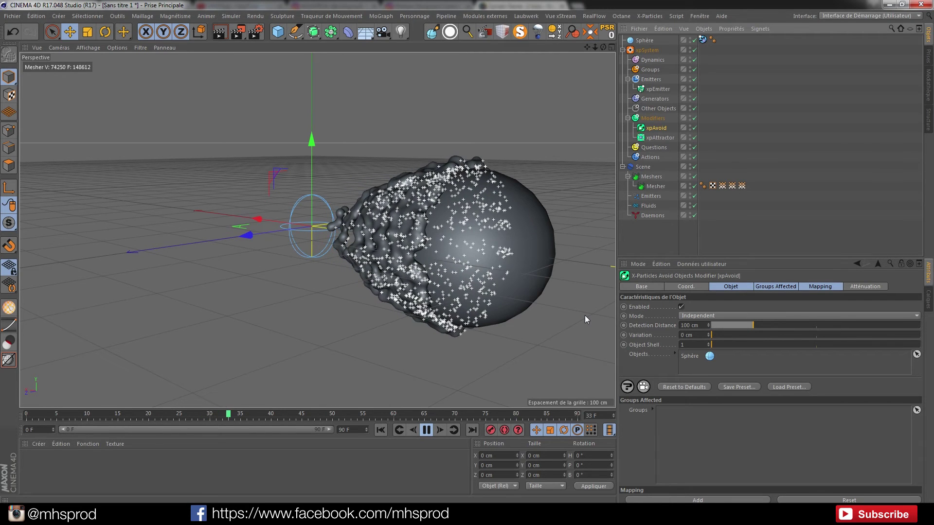
left_click(429, 432)
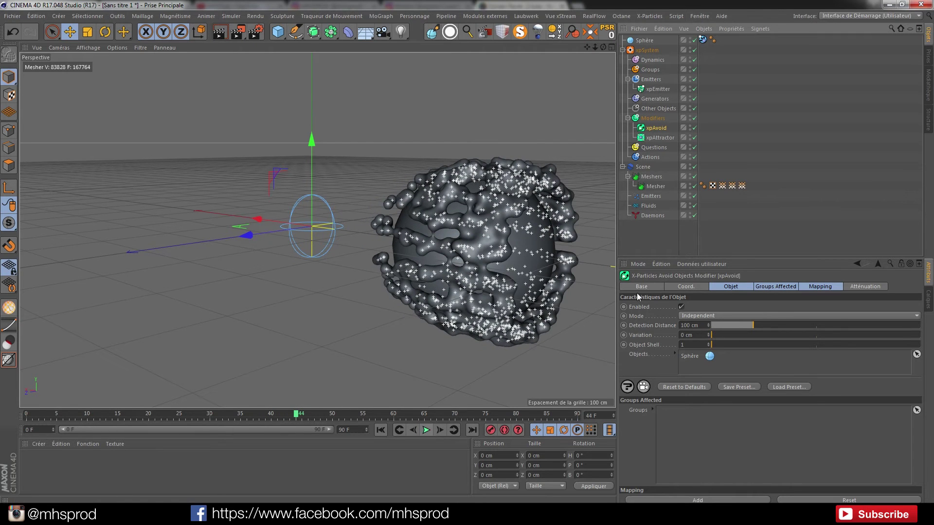
left_click_drag(513, 259, 546, 268, "alt")
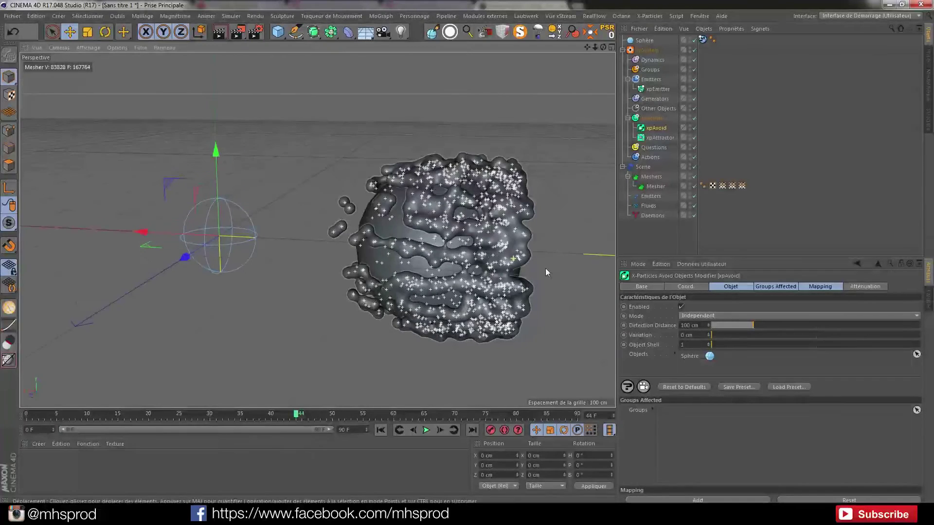
Review the RealFlow tags available for the sphere and the list of RealFlow daemons.
right_click(645, 40)
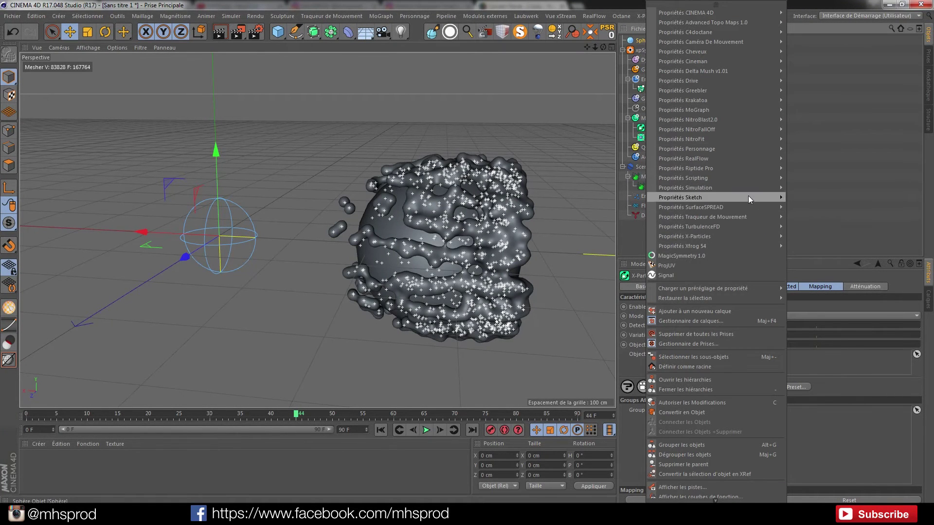
mouse_move(735, 168)
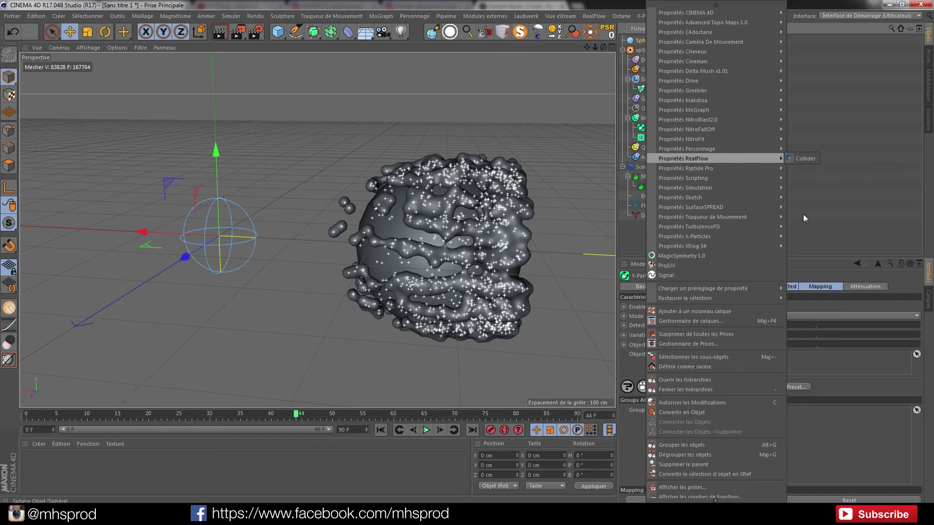
left_click(808, 247)
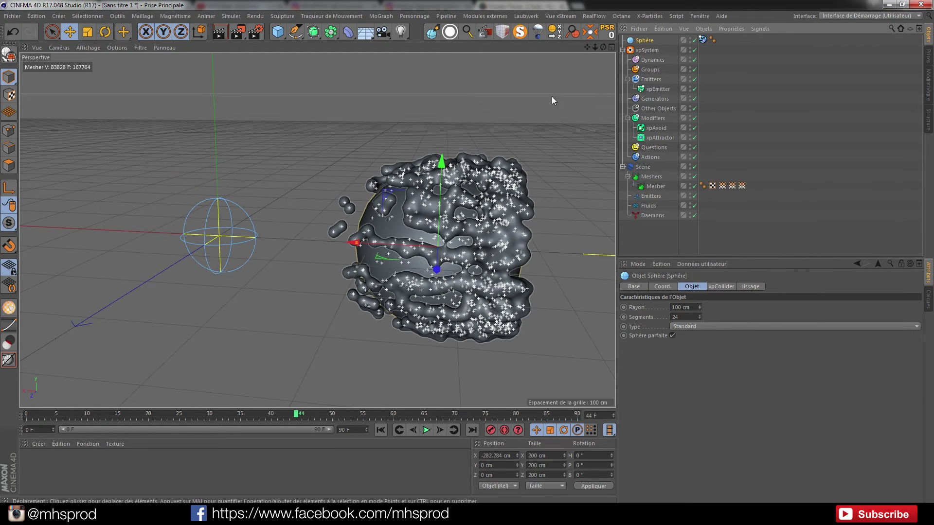
left_click(594, 17)
mouse_move(618, 52)
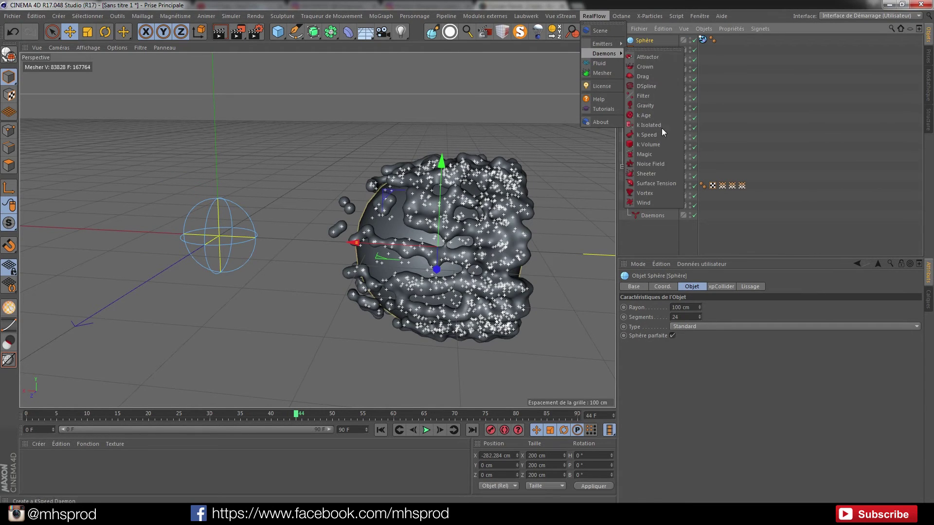
left_click(660, 243)
left_click(594, 16)
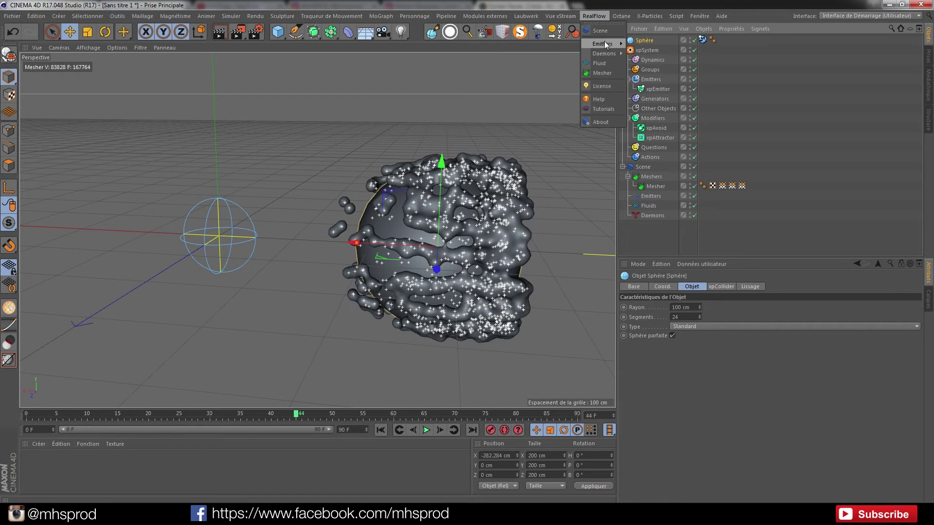
mouse_move(618, 54)
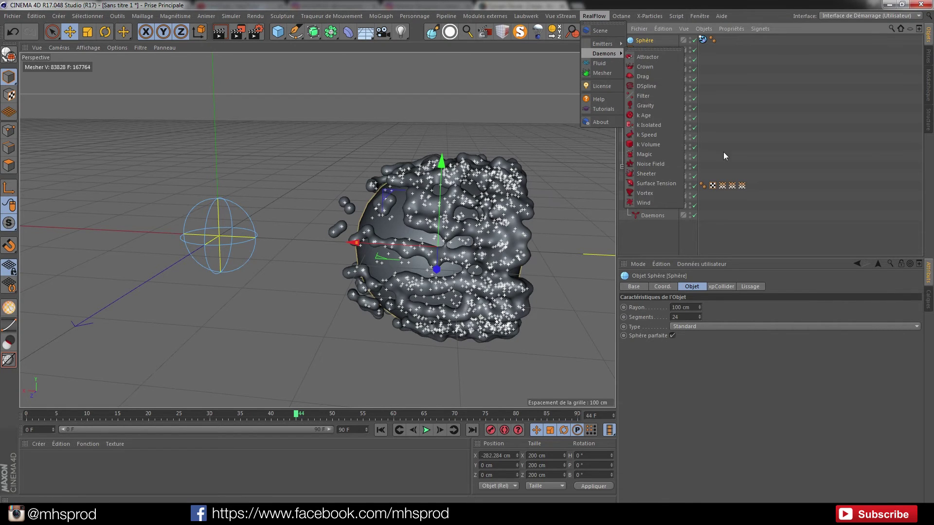
left_click(669, 244)
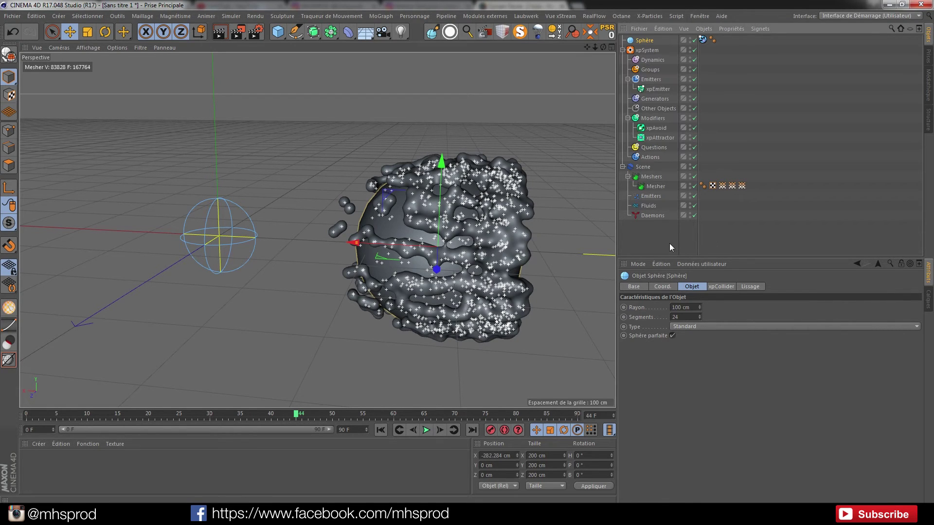
Review the X-Particles modifier categories, including the Generate modifiers, and inspect the mesh around the sphere from another angle.
left_click(642, 18)
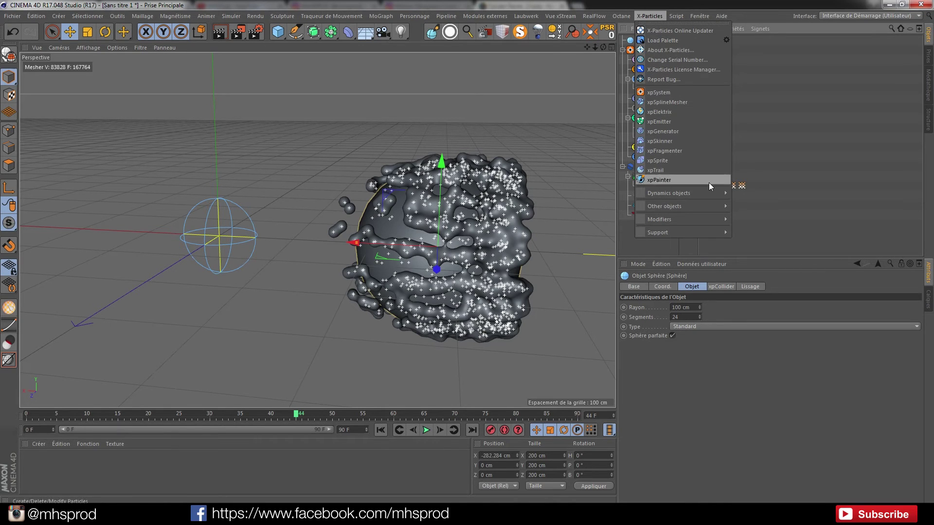
mouse_move(720, 219)
mouse_move(749, 231)
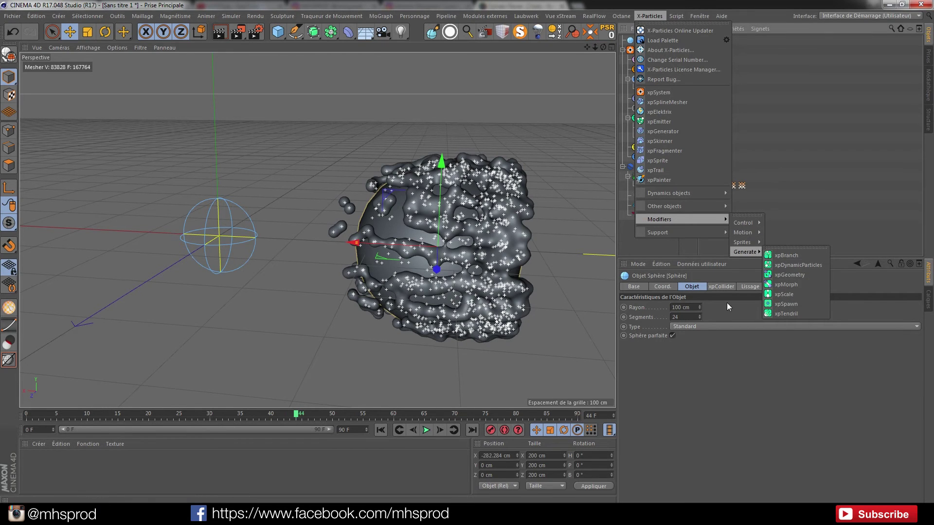
left_click(667, 242)
left_click_drag(504, 255, 438, 251, "alt")
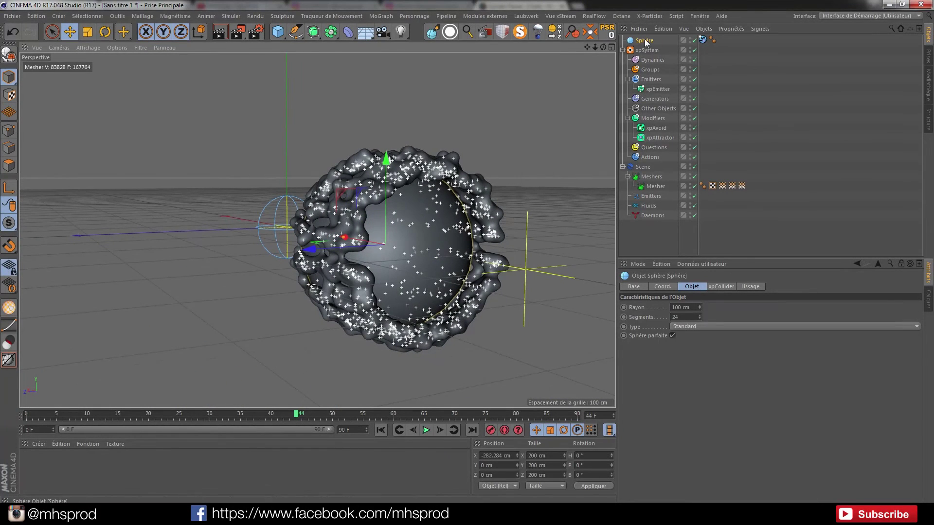
Rewind the simulation to frame 0 and show the RealFlow Scene's cache settings.
left_click(381, 430)
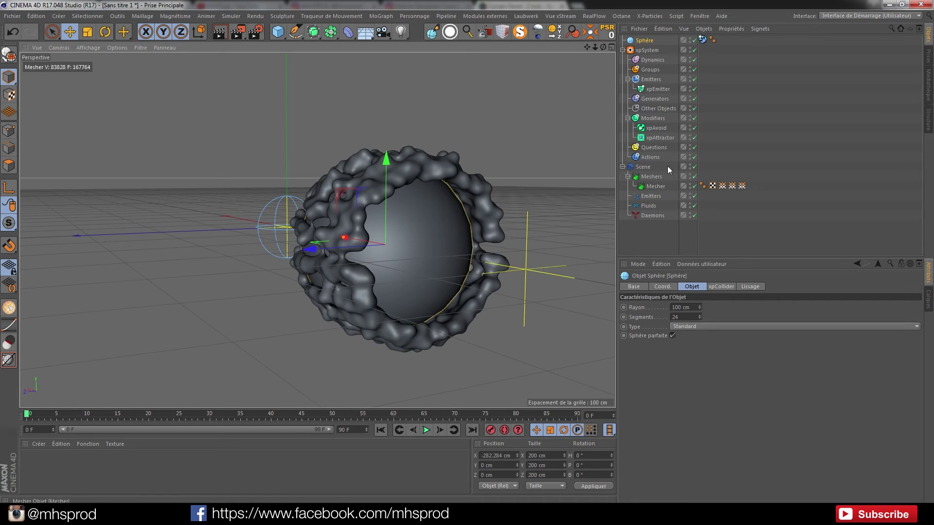
left_click(644, 168)
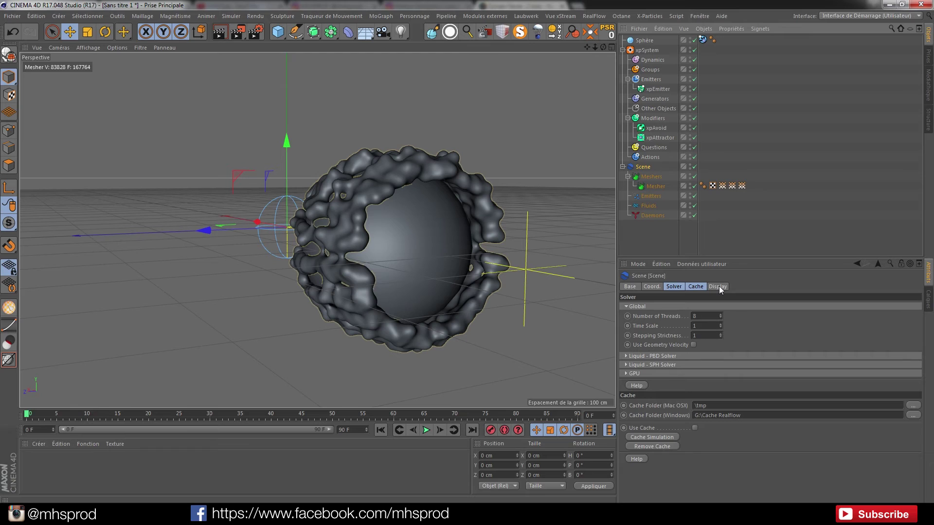
left_click(719, 286)
left_click(680, 287)
left_click(700, 287)
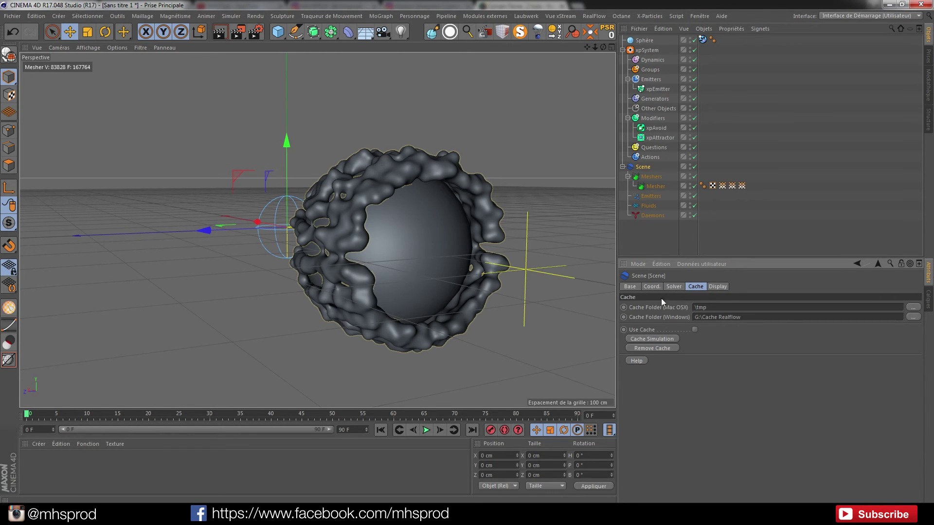
Cache the RealFlow Scene's simulation.
left_click(652, 339)
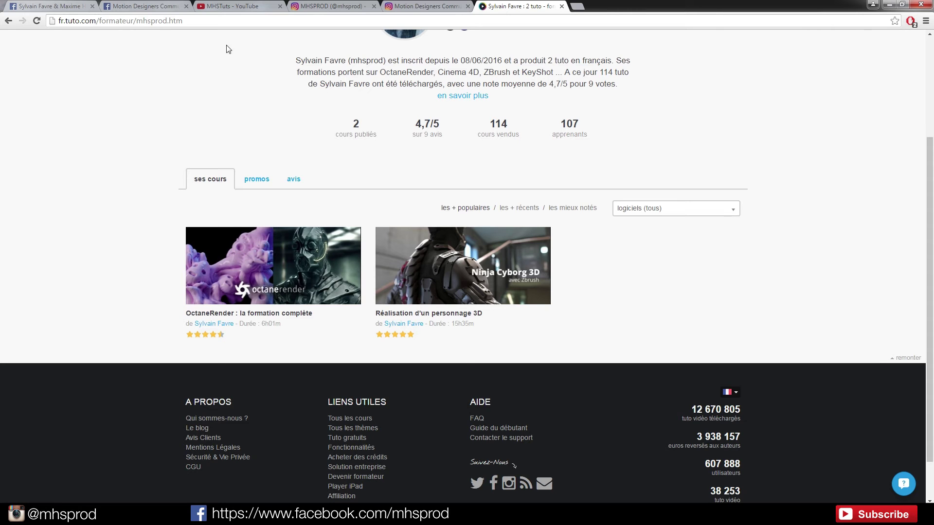
Switch to Chrome, browse the mhsprod Instagram gallery and view its smartwatch video post.
left_click(342, 9)
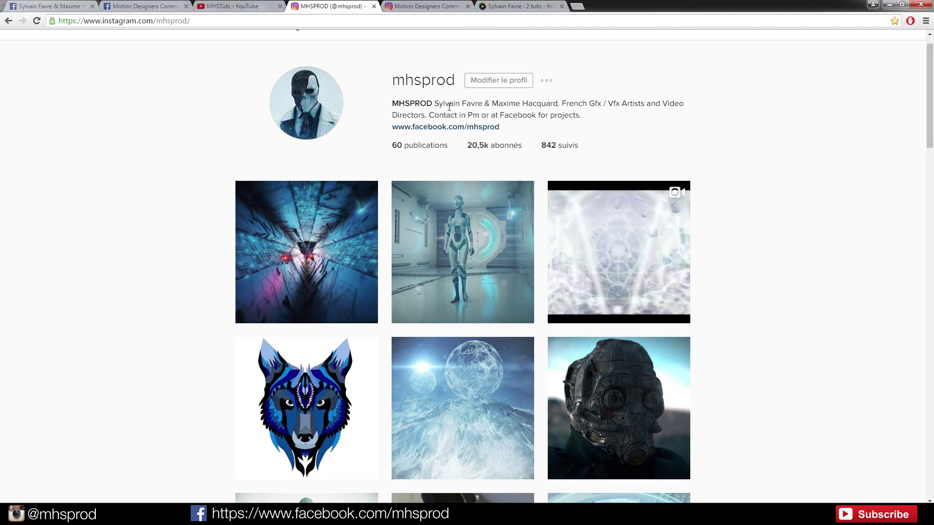
scroll(225, 150, "down", 8)
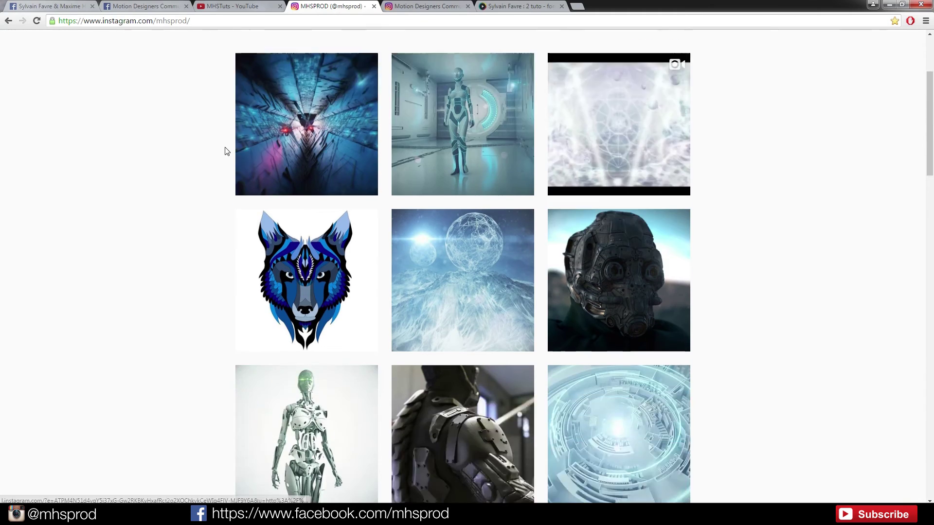
scroll(186, 158, "down", 8)
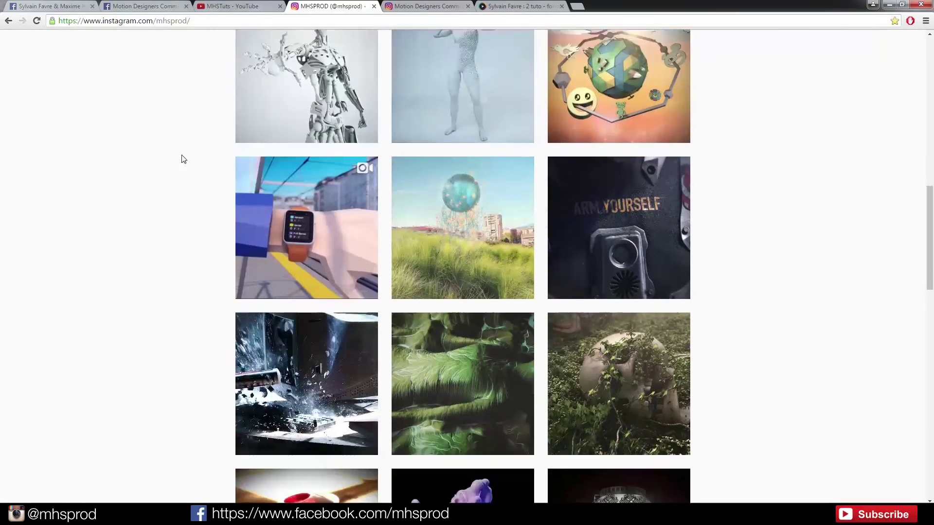
scroll(187, 206, "up", 2)
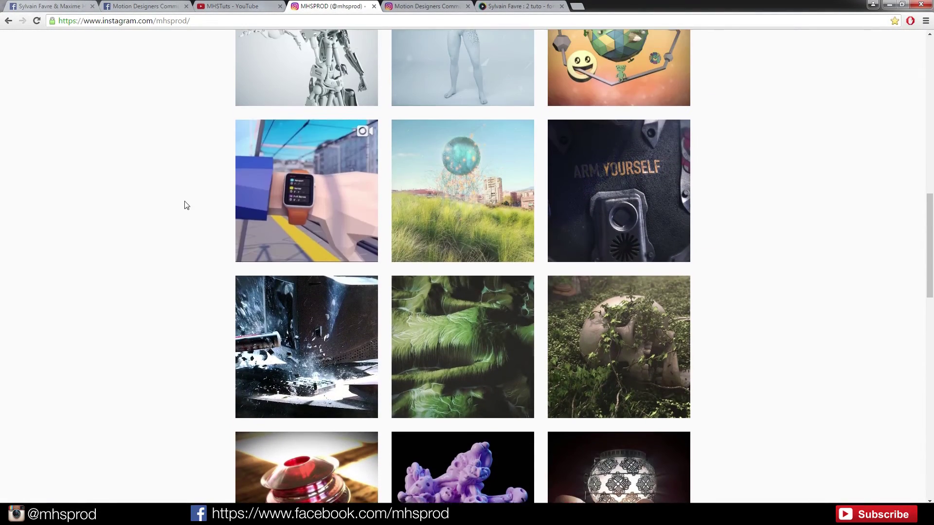
left_click(289, 177)
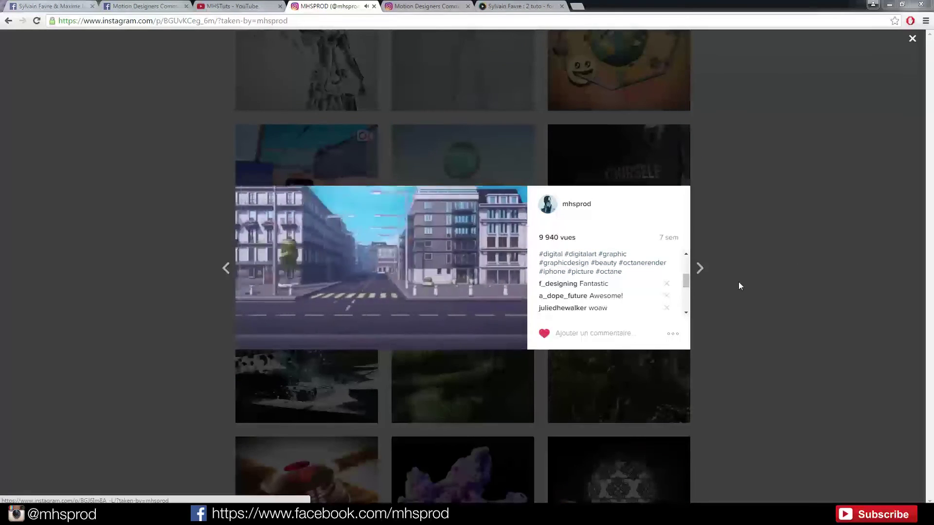
left_click(729, 282)
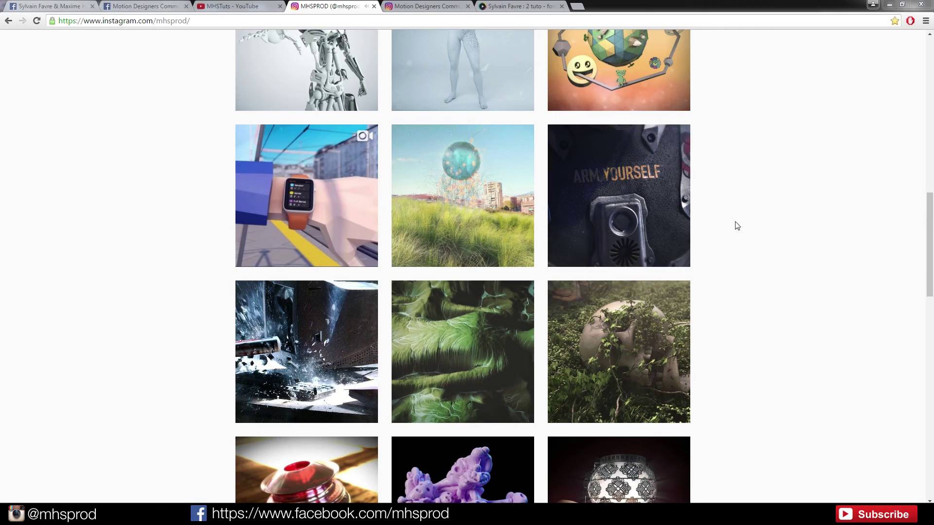
Look through the older posts of the mhsprod Instagram gallery and return to the profile header.
scroll(737, 226, "down", 14)
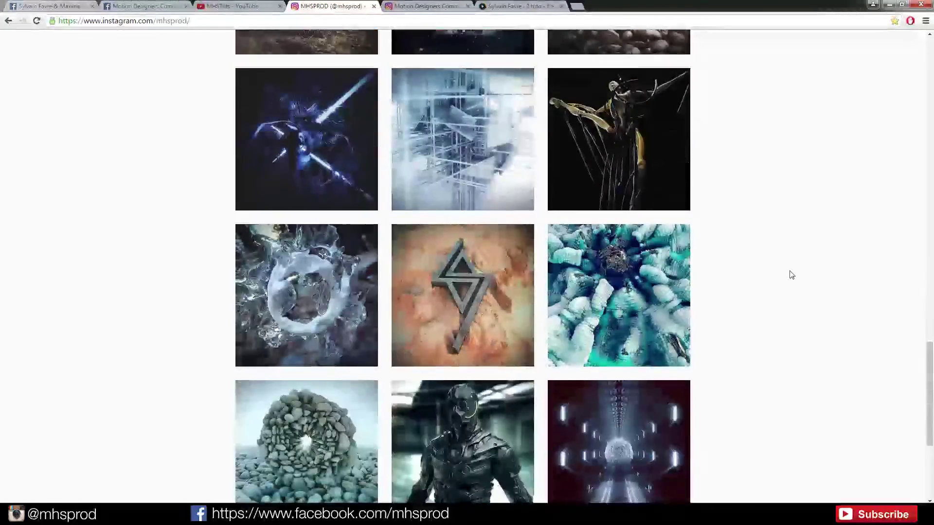
scroll(790, 276, "down", 5)
scroll(648, 248, "down", 6)
scroll(570, 308, "down", 7)
scroll(403, 156, "up", 20)
scroll(404, 159, "up", 15)
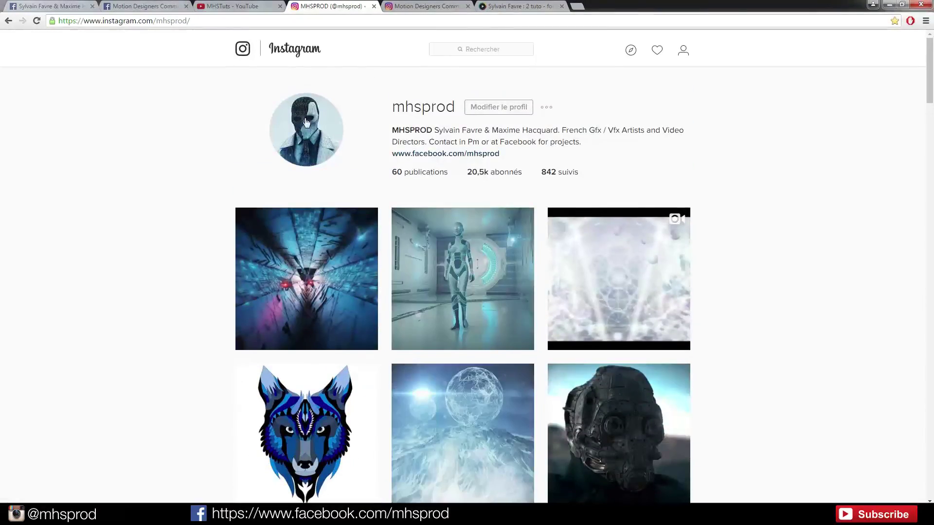
Show the motiondesigners Instagram profile and look through its posts, loading more of them.
left_click(423, 6)
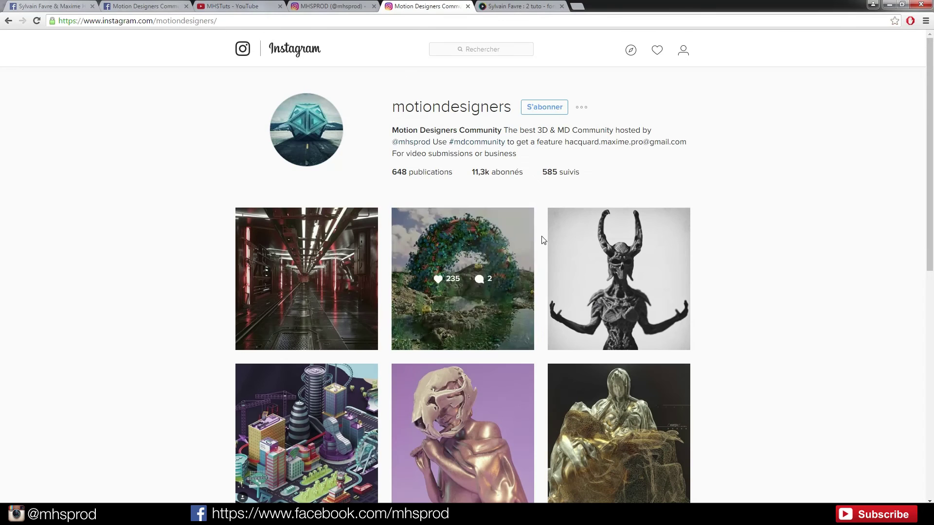
double_click(398, 103)
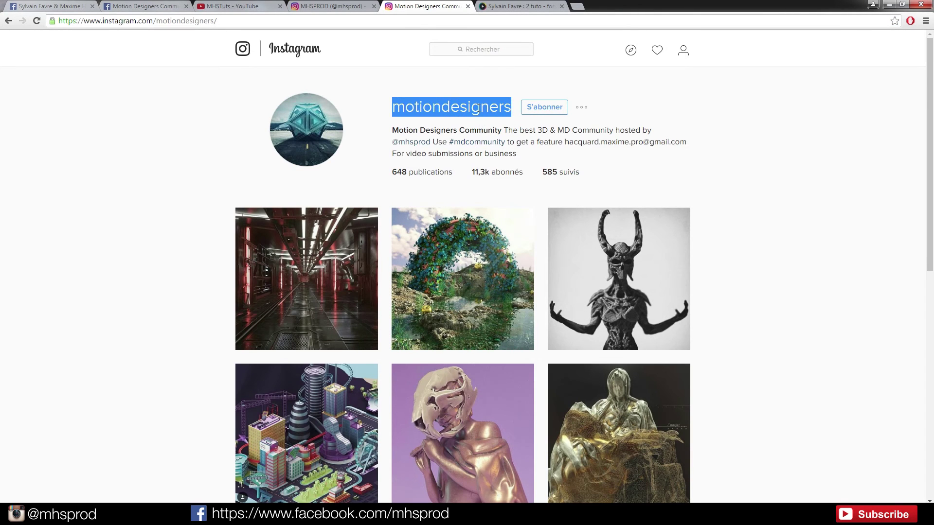
left_click(790, 230)
scroll(637, 277, "down", 5)
scroll(263, 206, "down", 4)
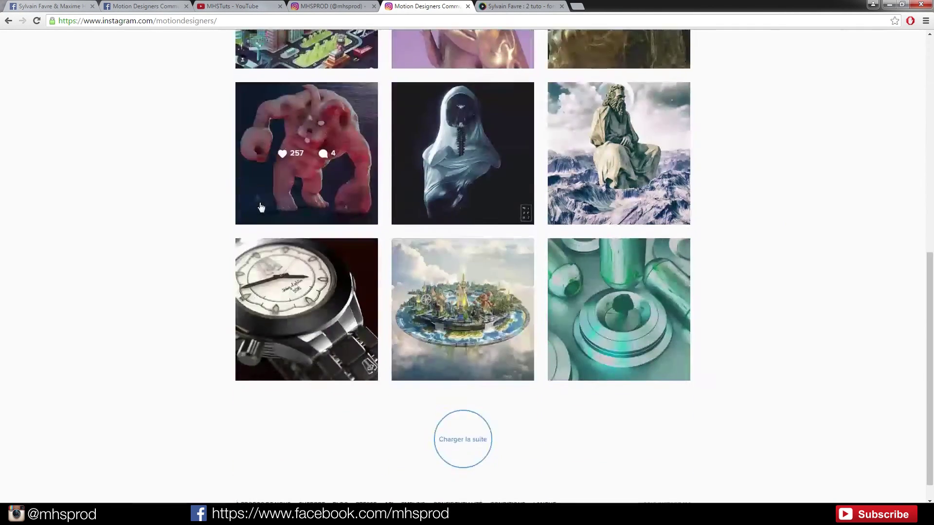
left_click(475, 433)
scroll(85, 199, "down", 4)
scroll(102, 238, "up", 2)
scroll(104, 245, "up", 12)
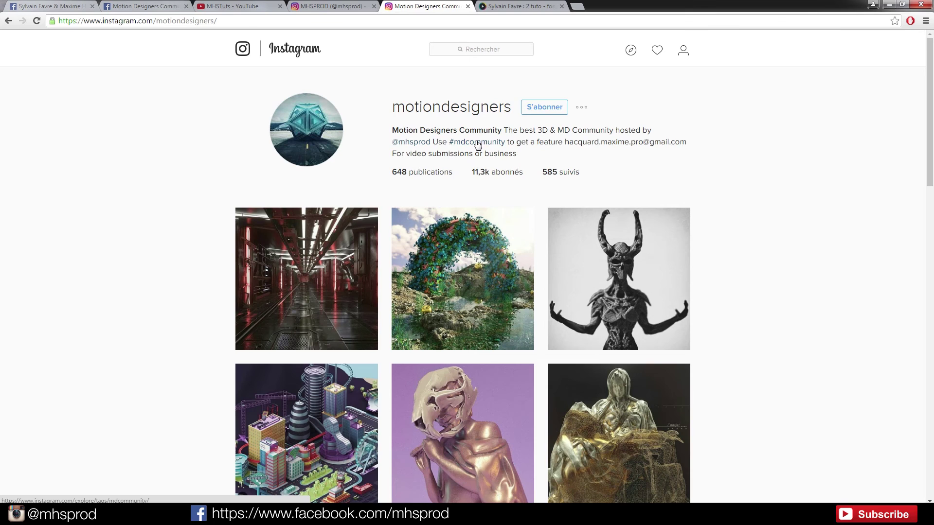
Open the #mdcommunity hashtag page and look through its best and most recent posts.
left_click(477, 142)
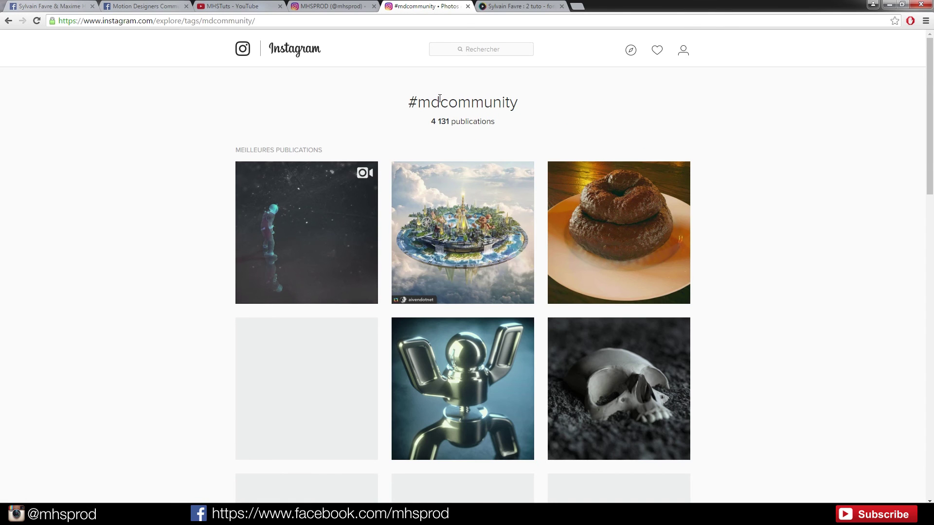
scroll(774, 318, "down", 4)
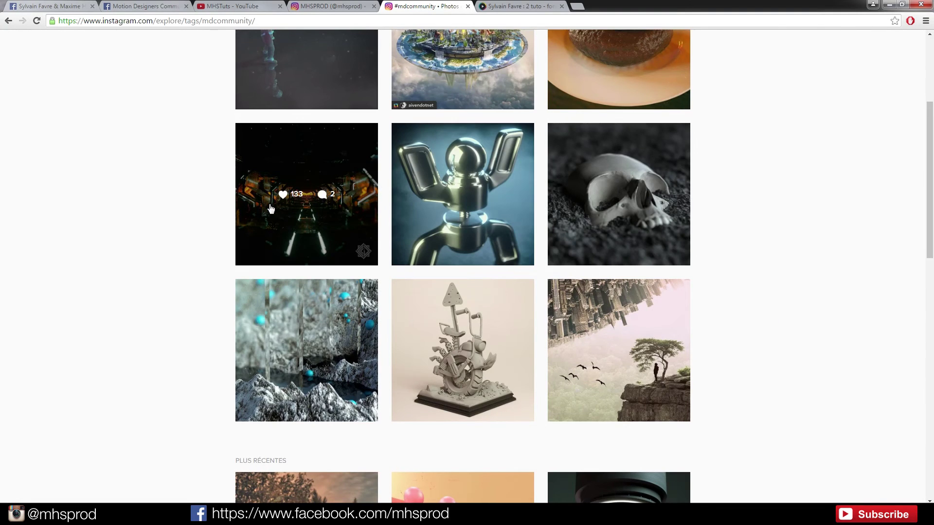
scroll(219, 211, "down", 9)
scroll(219, 212, "down", 6)
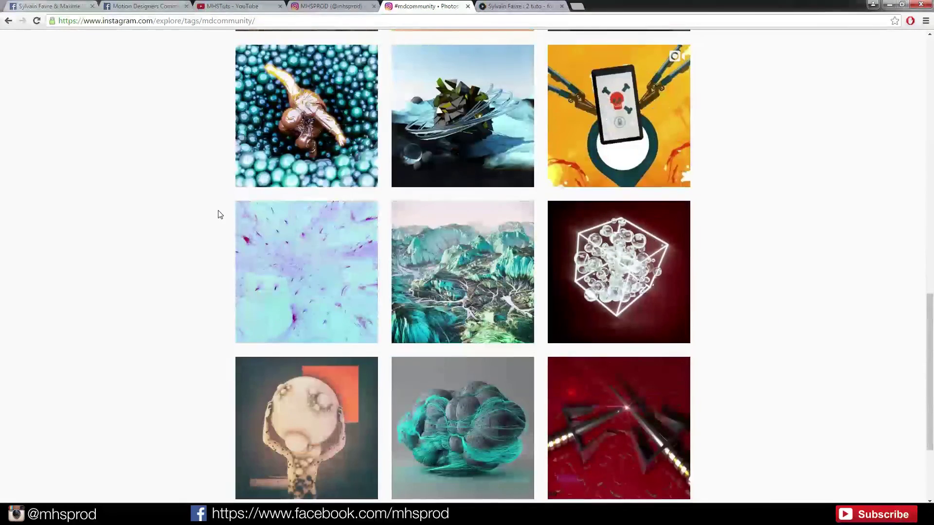
scroll(229, 226, "up", 2)
scroll(233, 236, "up", 15)
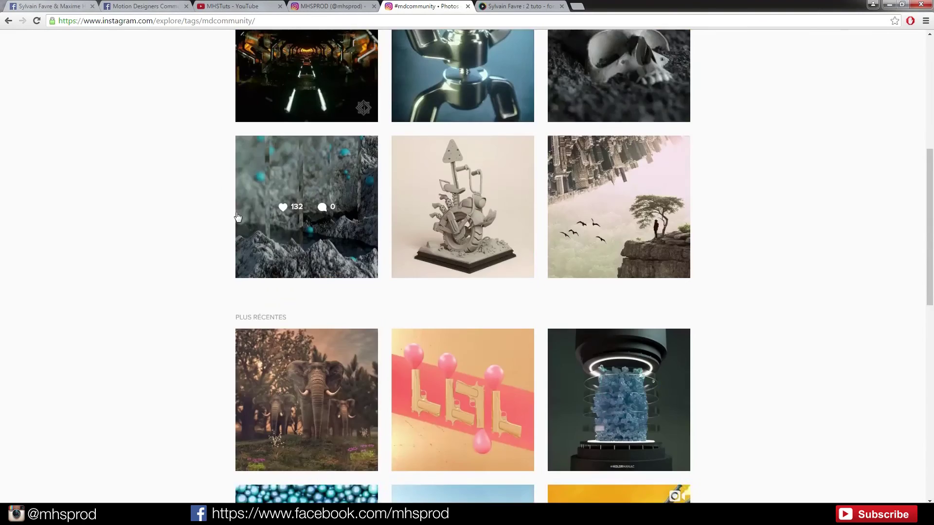
Search Instagram for "andrew kramer", open the Video Copilot profile and look over its posts.
left_click(473, 50)
type("andrew kramer")
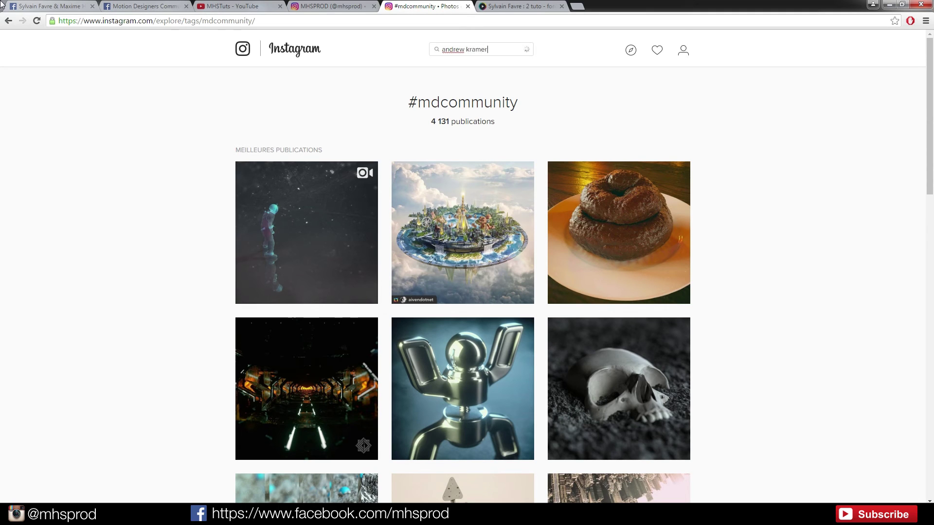
left_click(506, 86)
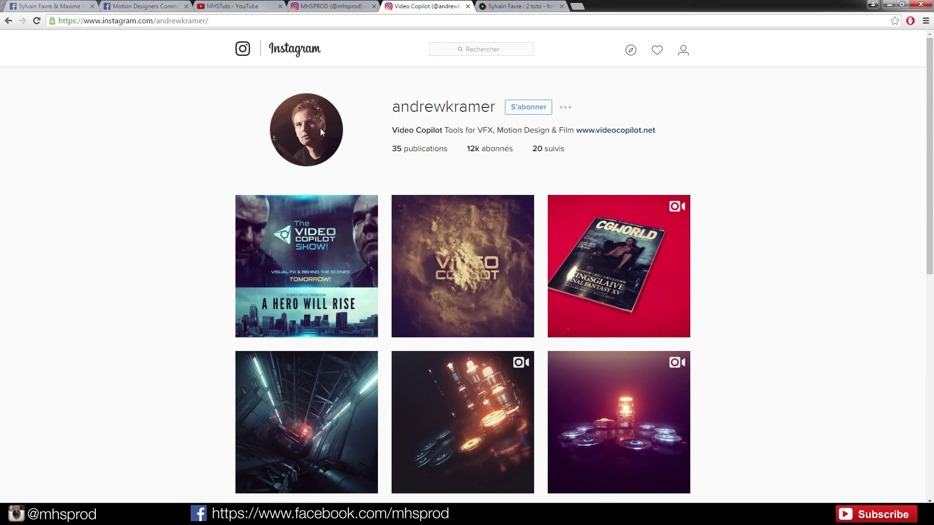
scroll(188, 166, "down", 4)
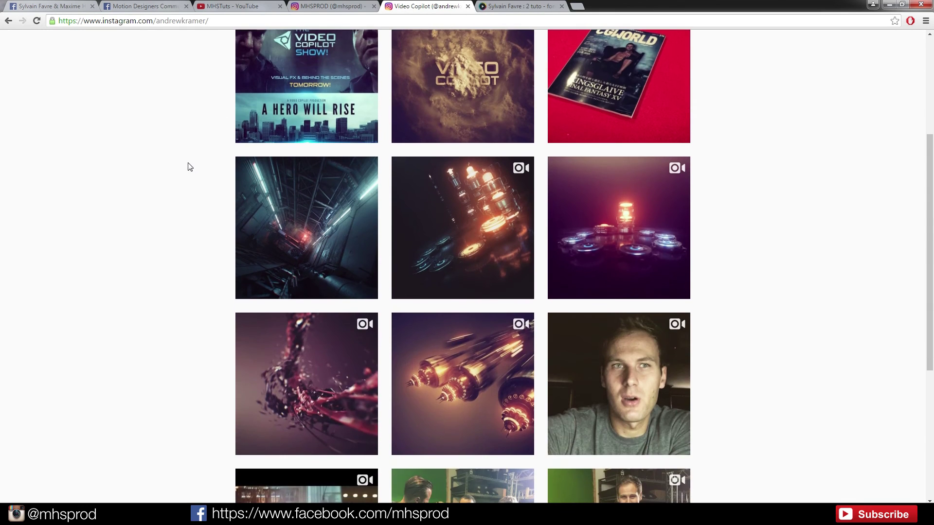
scroll(747, 400, "up", 4)
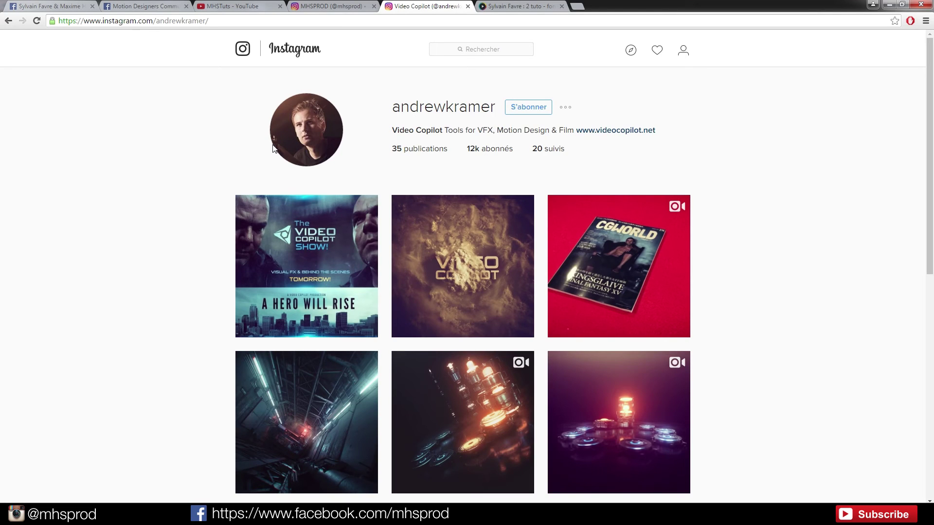
left_click(537, 149)
scroll(452, 199, "down", 2)
scroll(453, 200, "down", 8)
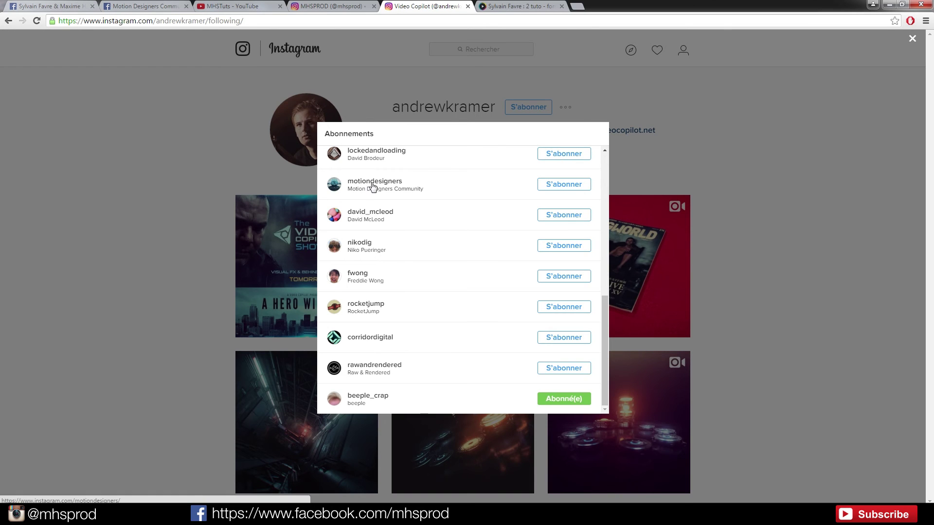
left_click(371, 184)
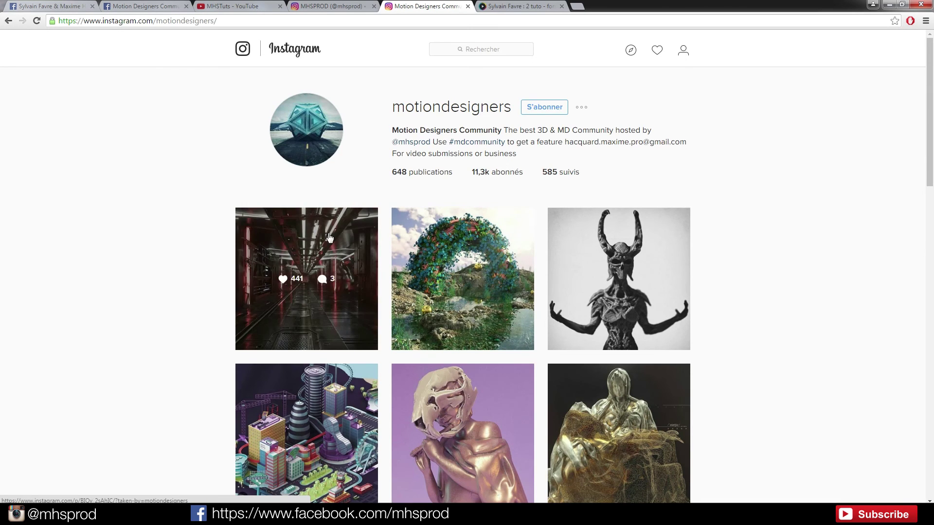
left_click(8, 20)
left_click(179, 164)
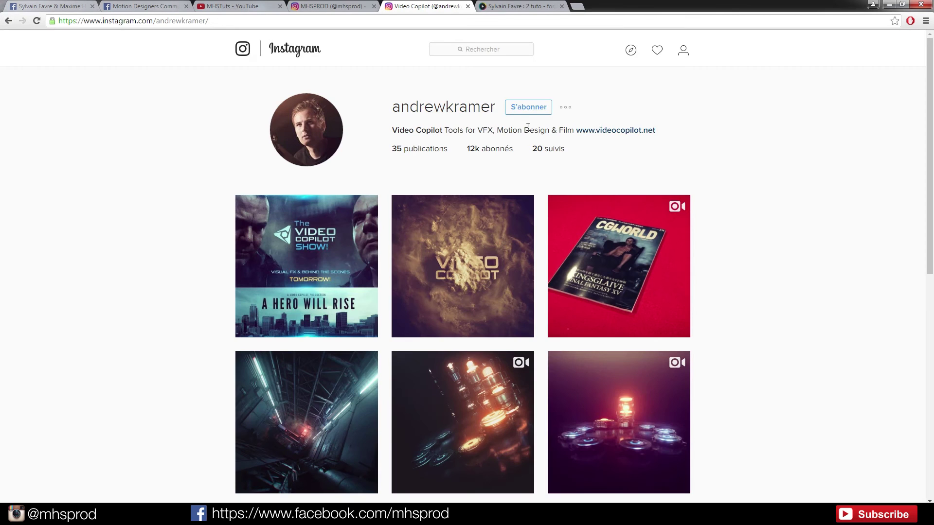
Review the Video Copilot profile's header details and its posts down to the end of the loaded gallery.
left_click_drag(530, 150, 580, 157)
left_click(583, 159)
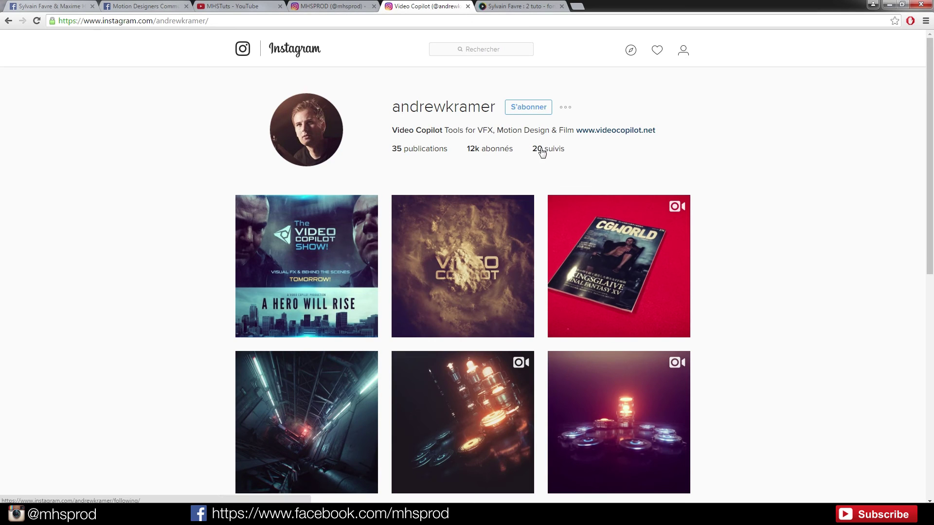
left_click_drag(497, 108, 504, 132)
left_click(628, 157)
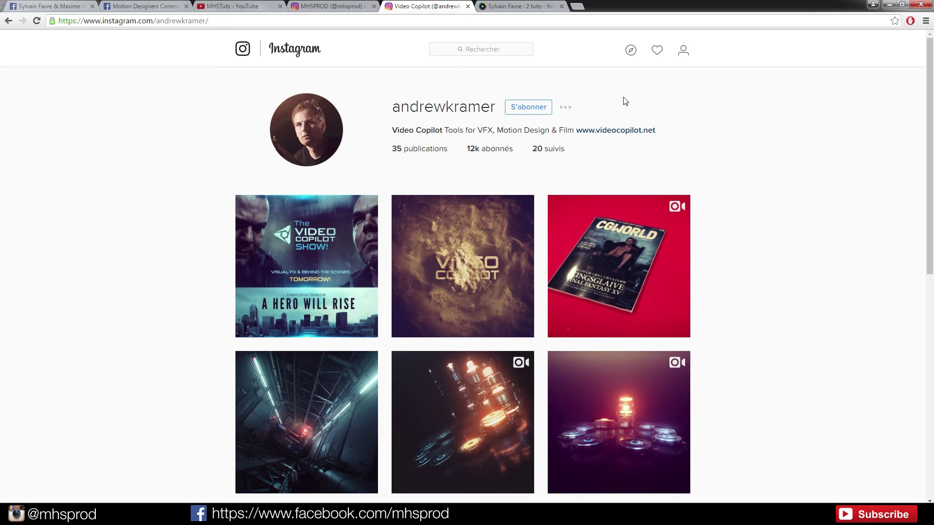
mouse_move(495, 108)
left_mouse_down()
mouse_move(423, 108)
mouse_move(490, 103)
left_mouse_up()
scroll(798, 319, "down", 9)
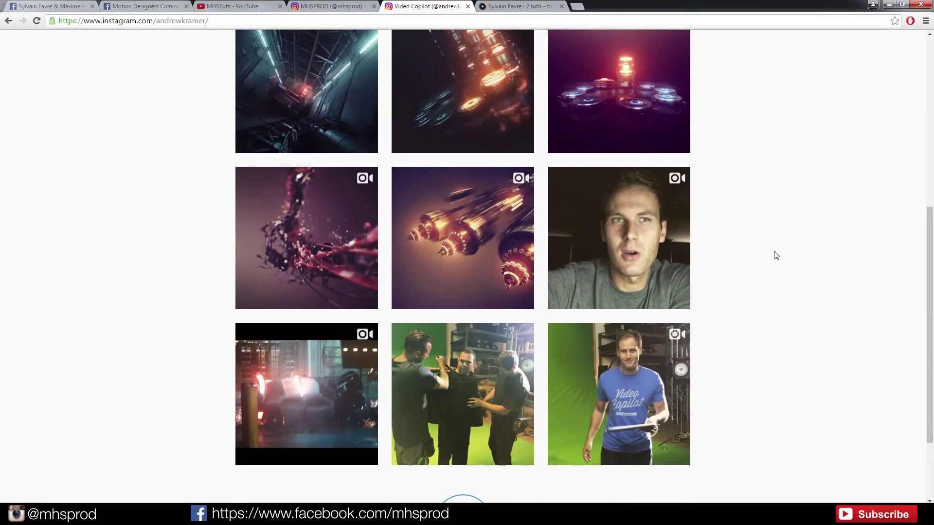
scroll(774, 250, "down", 1)
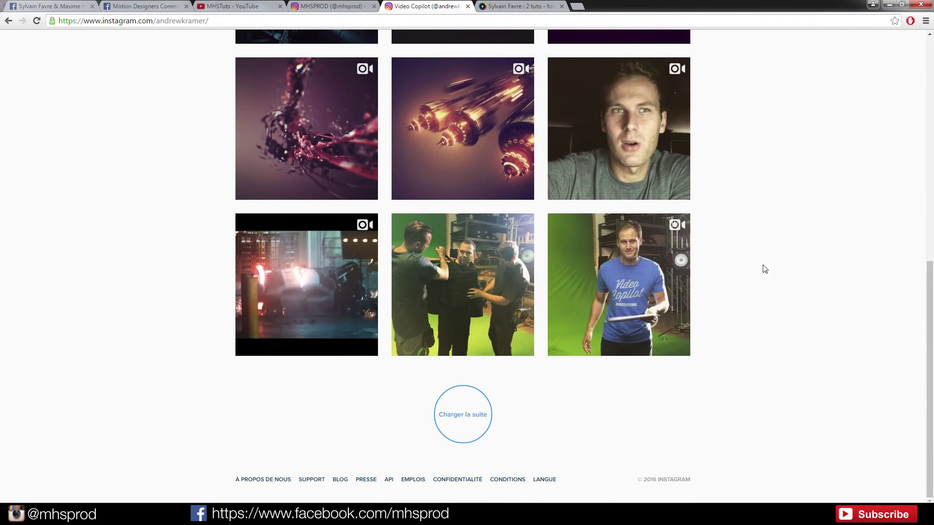
scroll(765, 269, "up", 9)
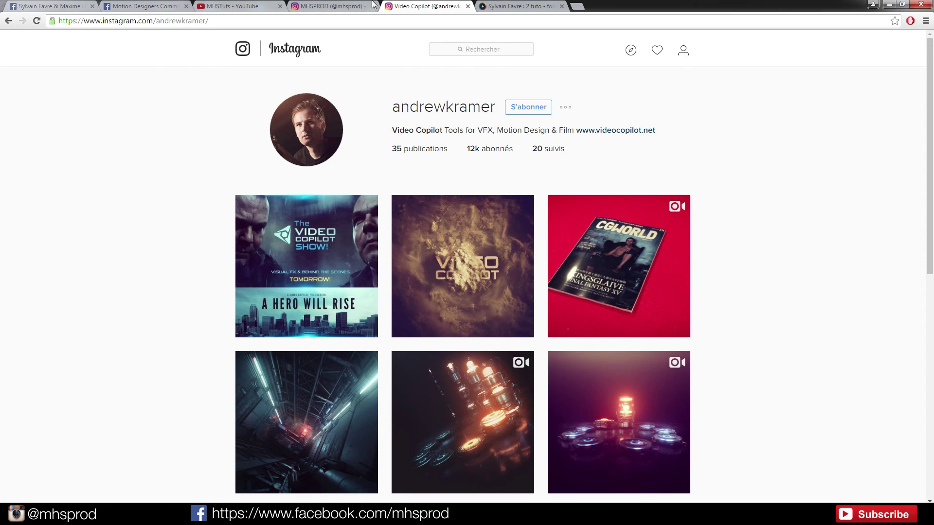
Show the mhsprod Facebook page and look through its recent publications.
left_click(51, 6)
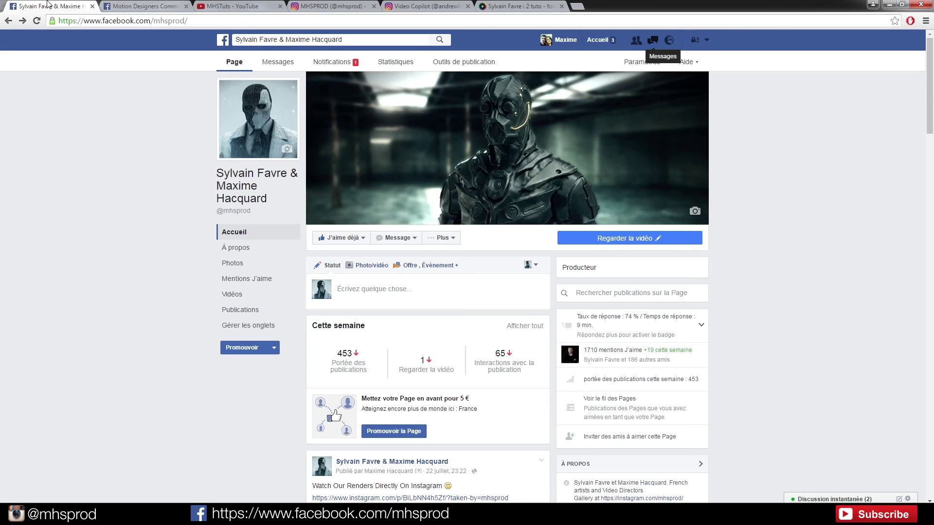
scroll(683, 194, "down", 7)
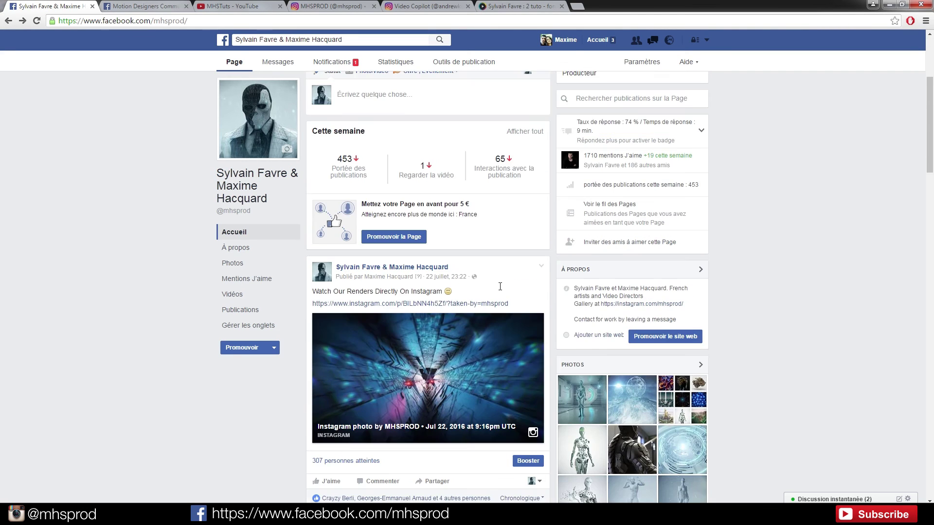
scroll(453, 273, "down", 3)
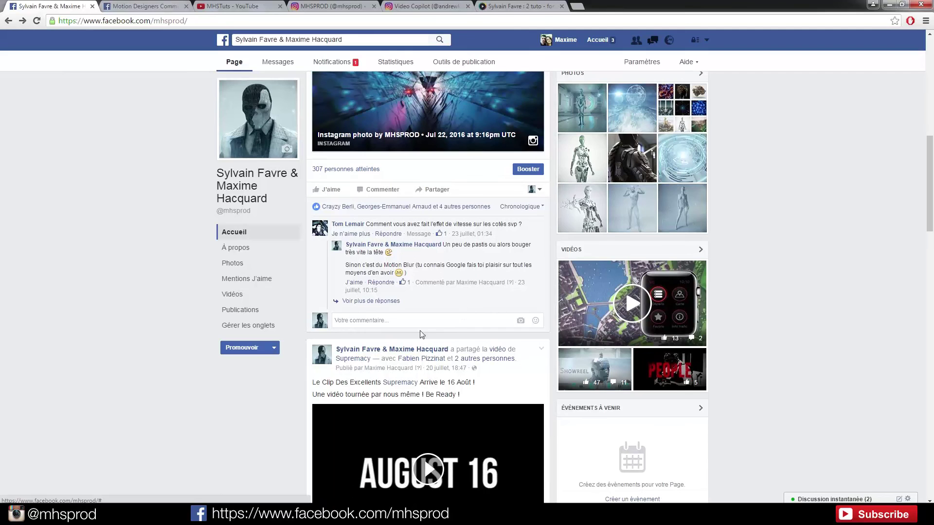
scroll(494, 292, "up", 10)
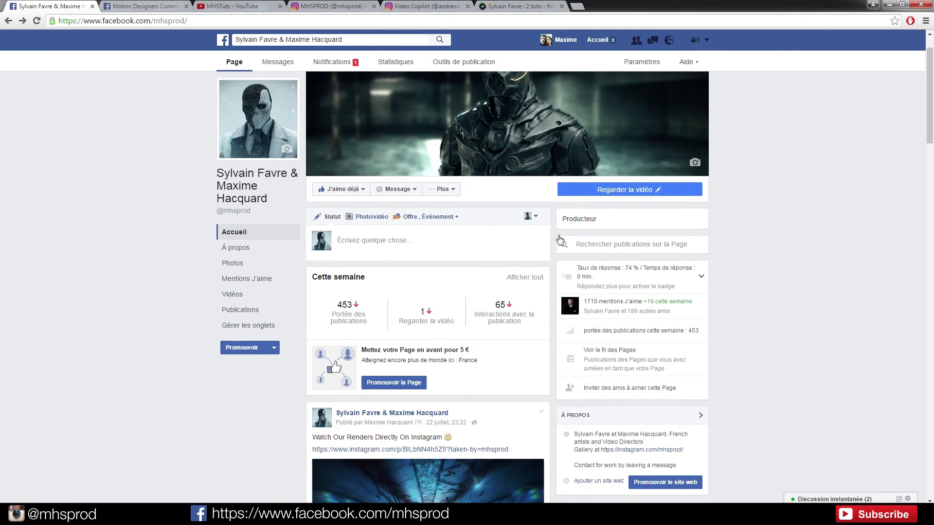
Show the Motion Designers Community Facebook group from its header and look through its recent posts.
left_click(152, 5)
scroll(478, 234, "up", 9)
scroll(476, 234, "up", 20)
left_click_drag(930, 286, 929, 44)
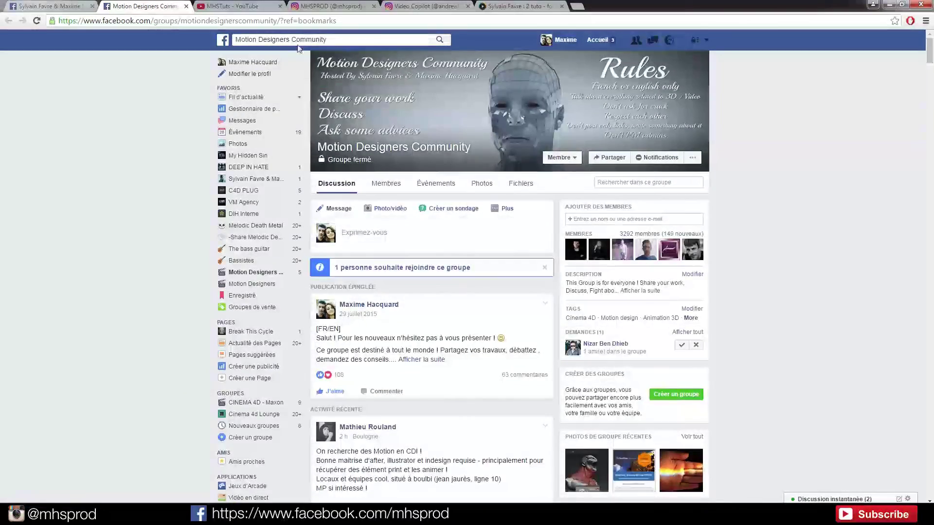
scroll(382, 234, "down", 13)
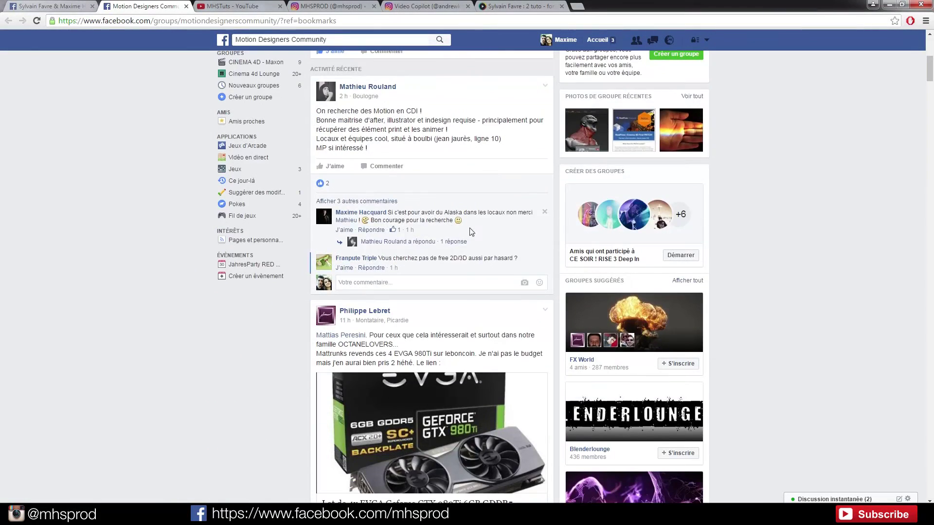
Examine further member posts in the Motion Designers Community group, from Zbrush and fluid help requests down to older publications.
scroll(507, 247, "down", 9)
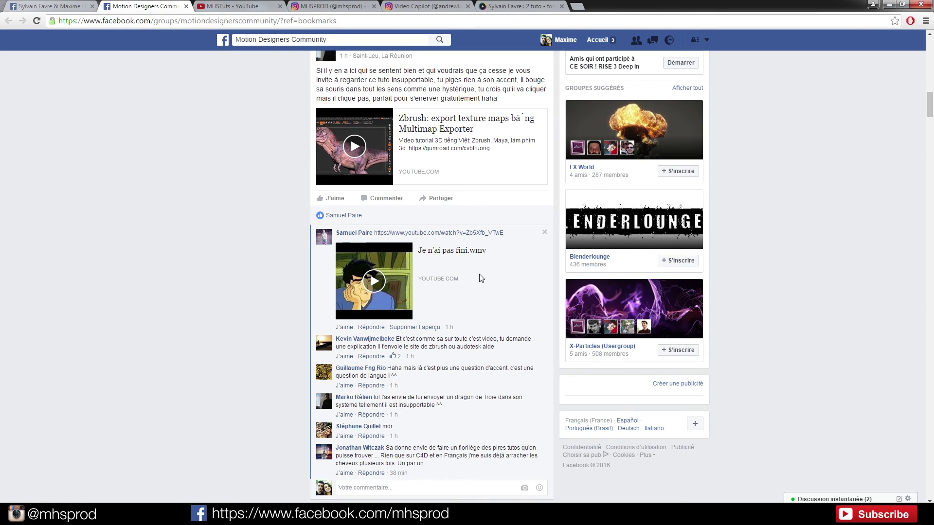
scroll(480, 278, "down", 14)
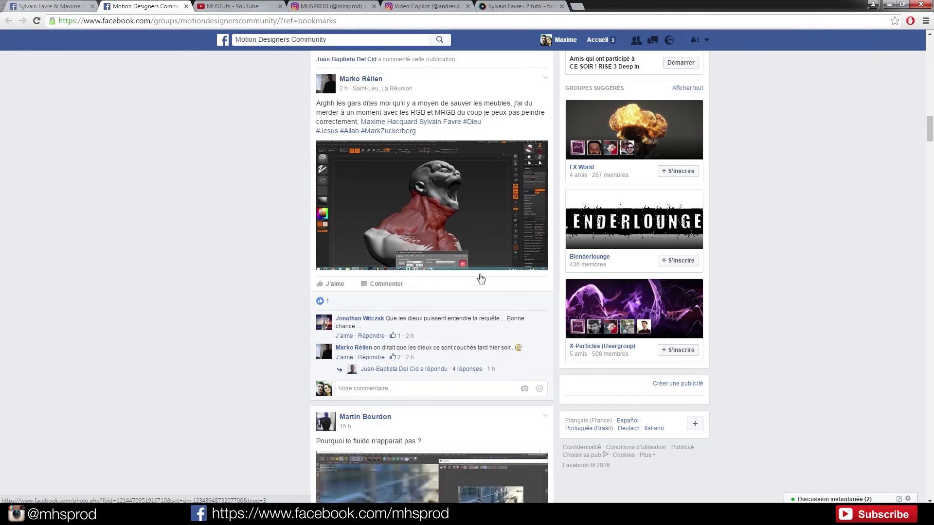
scroll(475, 246, "down", 20)
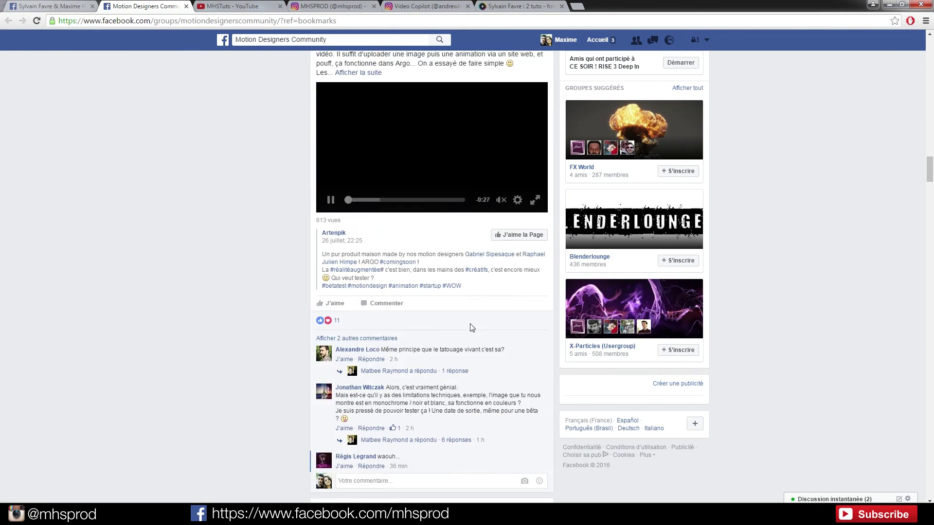
scroll(471, 322, "down", 15)
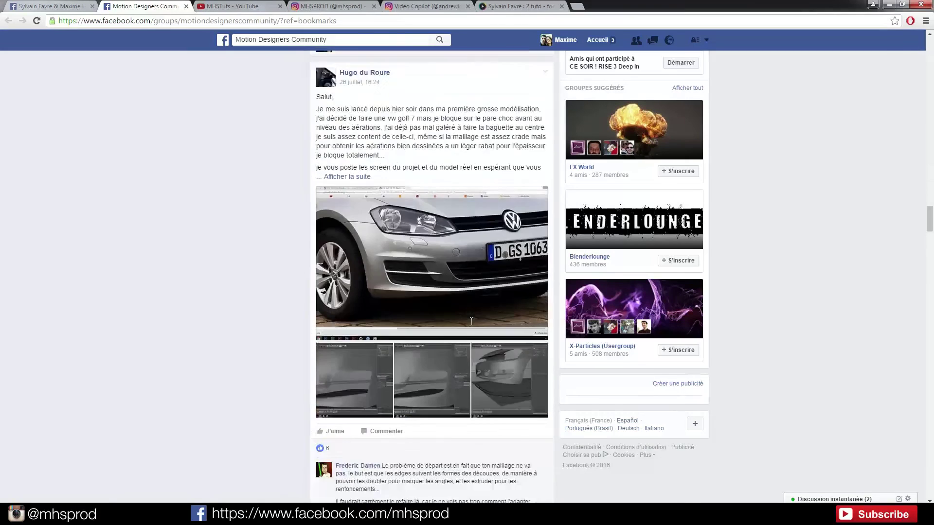
scroll(471, 325, "down", 4)
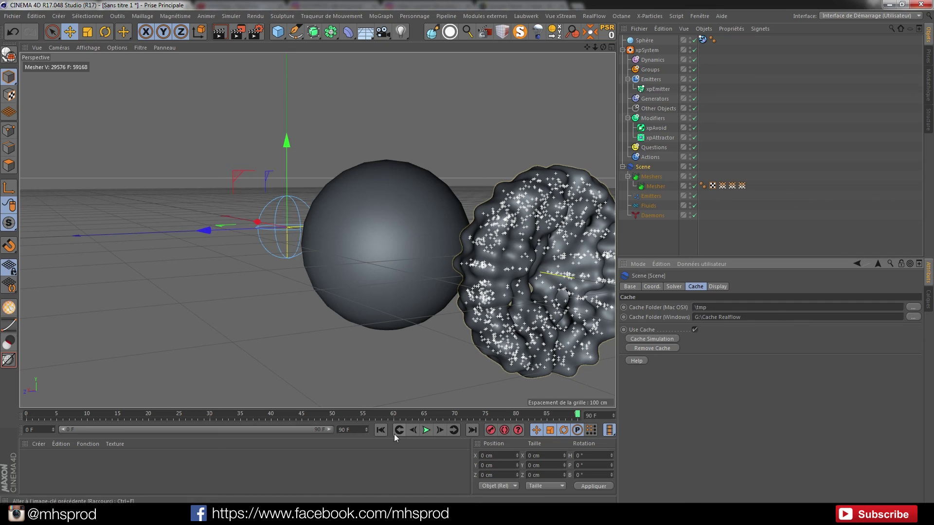
Switch to Cinema 4D, replay the meshed particle animation from the first frame, and stop it at frame 54 to inspect the mesh from above.
left_click(386, 429)
left_click(426, 430)
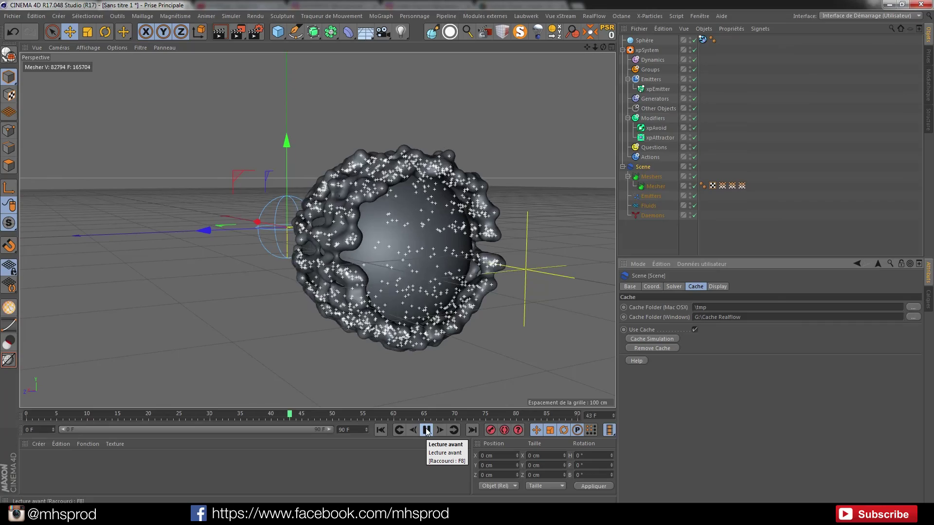
left_click(427, 430)
left_click_drag(344, 259, 432, 299, "alt")
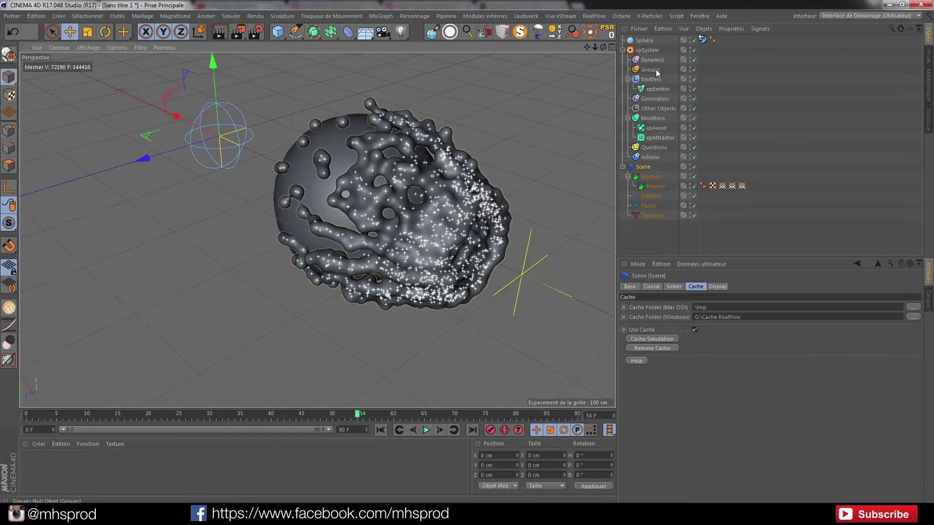
Display the attributes of the X-Particles Dynamics folder and the RealFlow Mesher, and return the animation to frame 0.
left_click(651, 62)
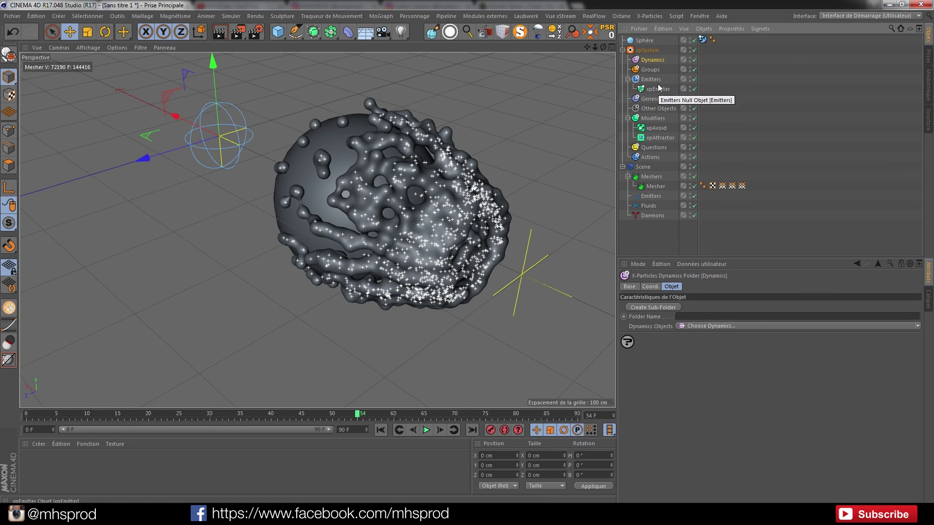
left_click(660, 188)
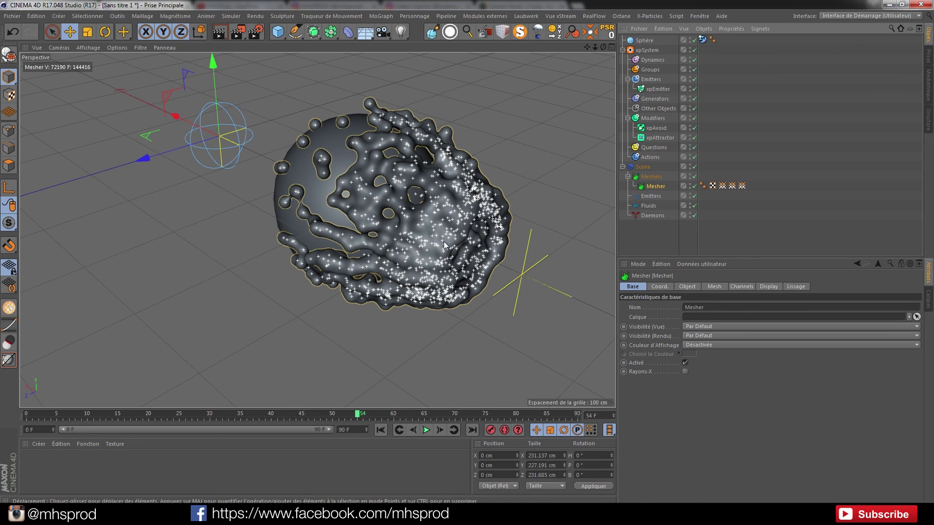
left_click(382, 431)
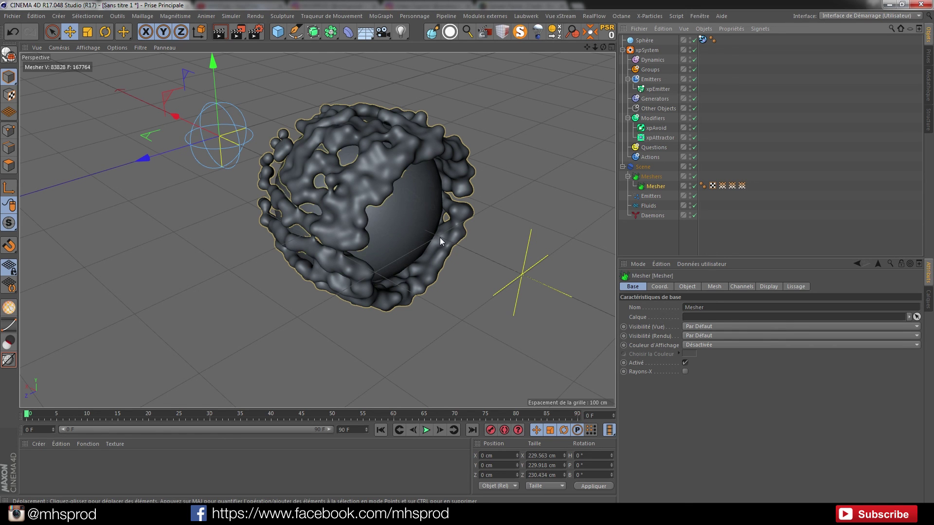
Switch to the browser, show the MHSTuts YouTube channel's home page, and look through its uploads and C4D, Zbrush and AE tutorial sections.
left_click(100, 513)
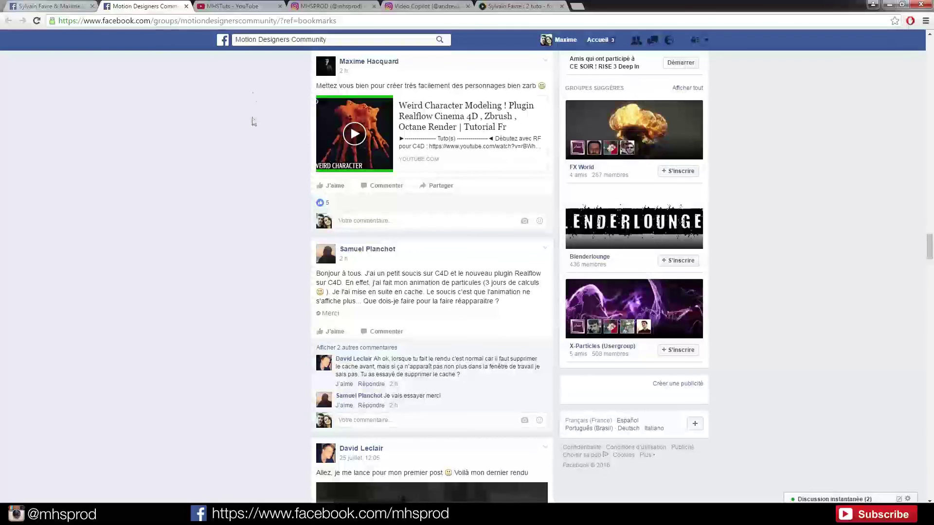
left_click(236, 4)
left_click(187, 127)
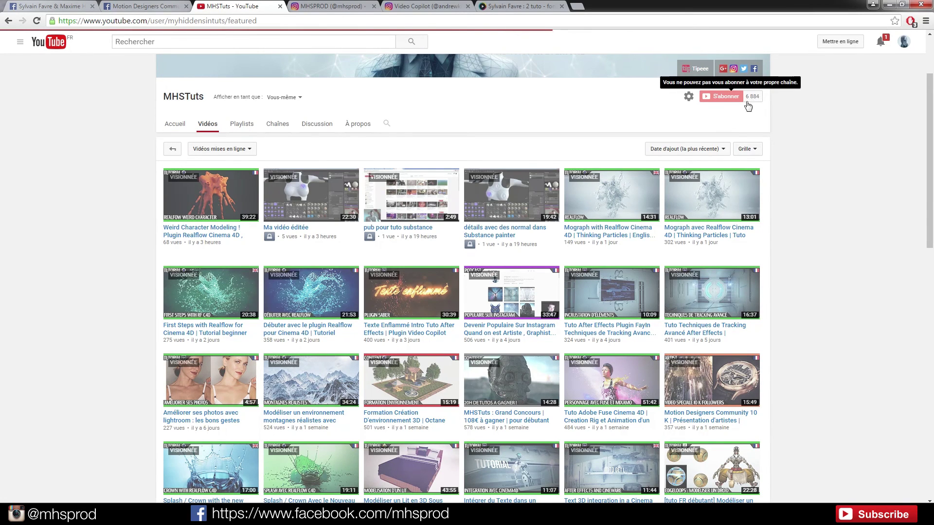
scroll(855, 202, "down", 3)
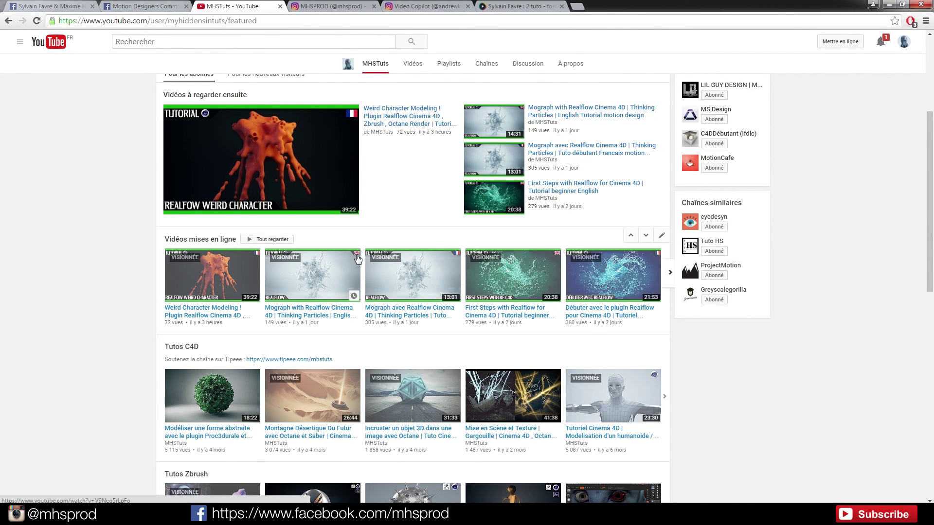
scroll(694, 303, "down", 2)
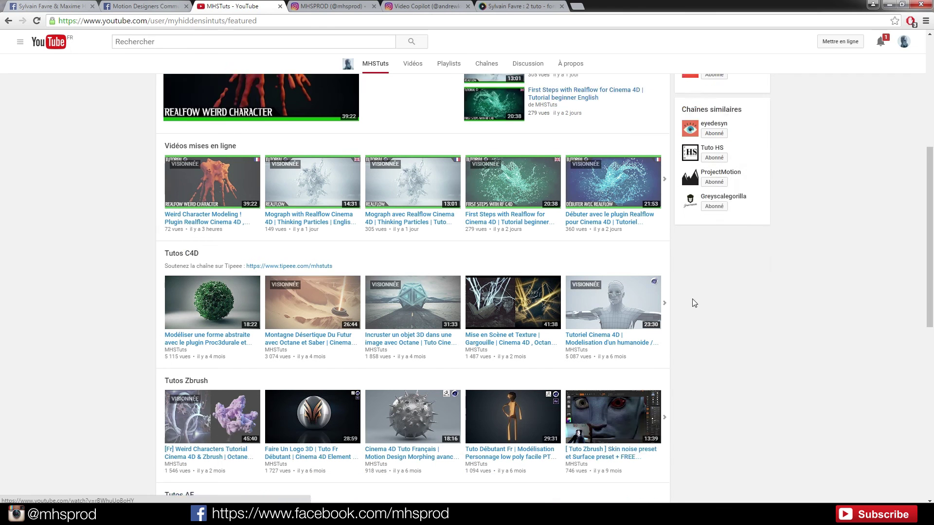
scroll(694, 303, "down", 1)
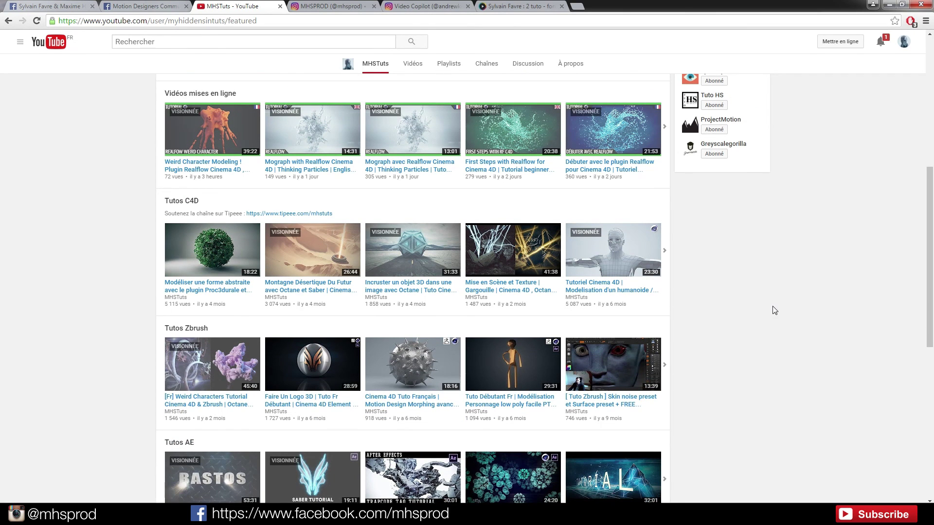
Open a new browser tab.
left_click(586, 7)
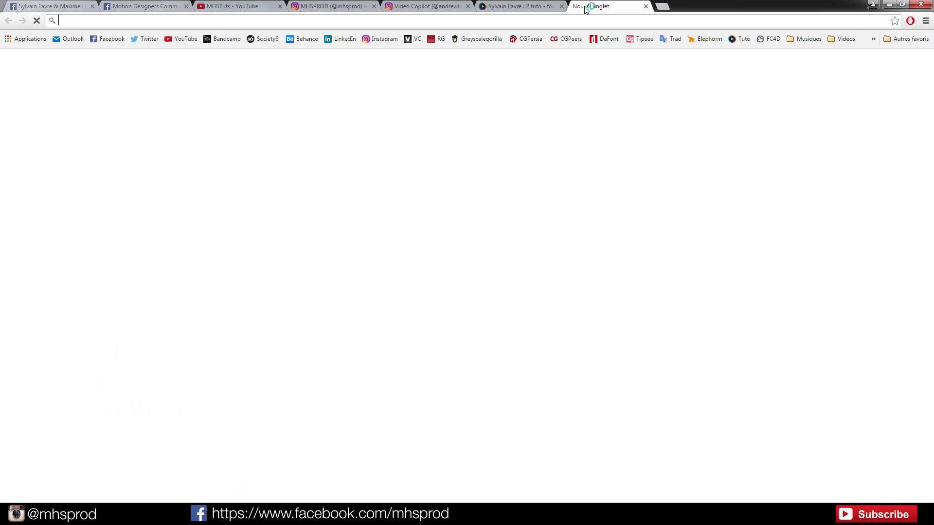